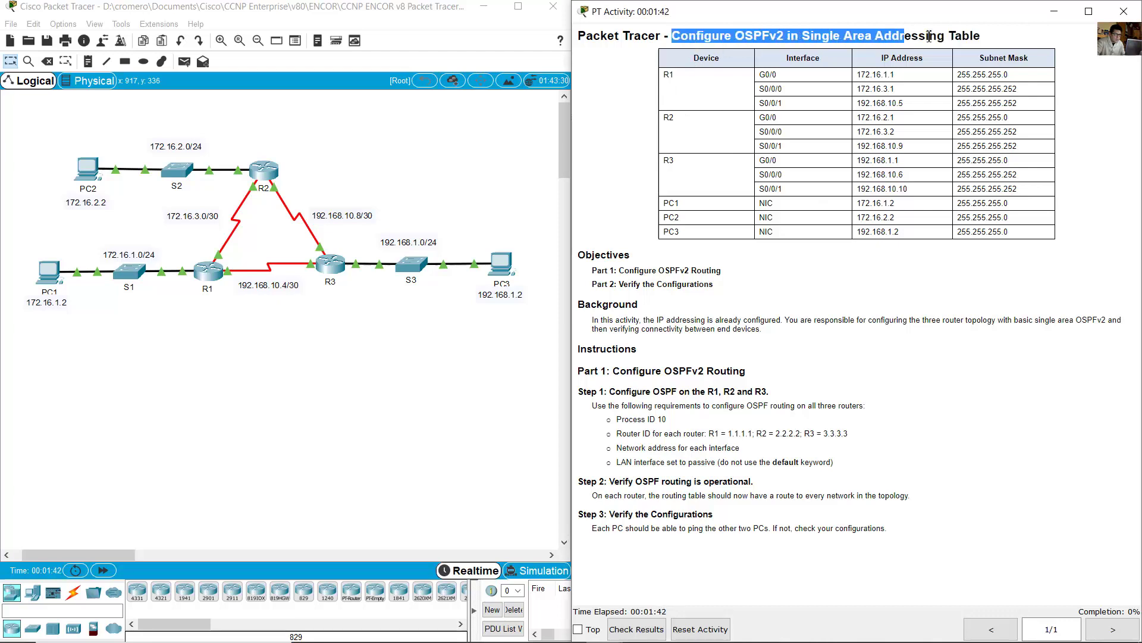
Highlight the activity title and the router rows of the Addressing Table.
{"action": "left_click", "coordinate": [979, 41]}
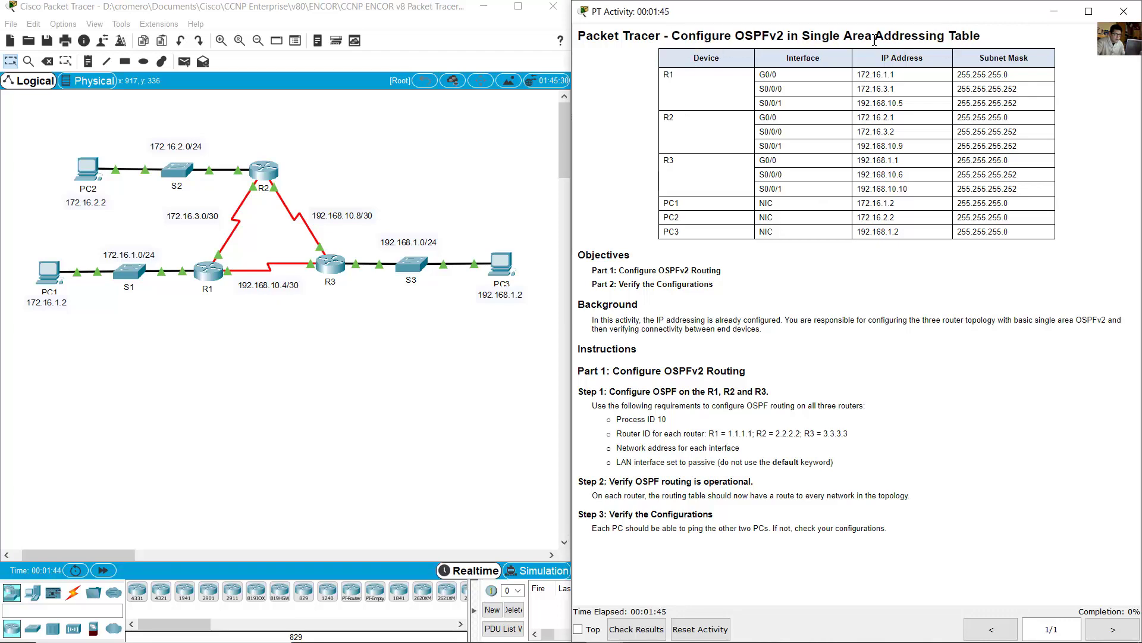
{"action": "left_click_drag", "start_coordinate": [876, 38], "coordinate": [981, 38]}
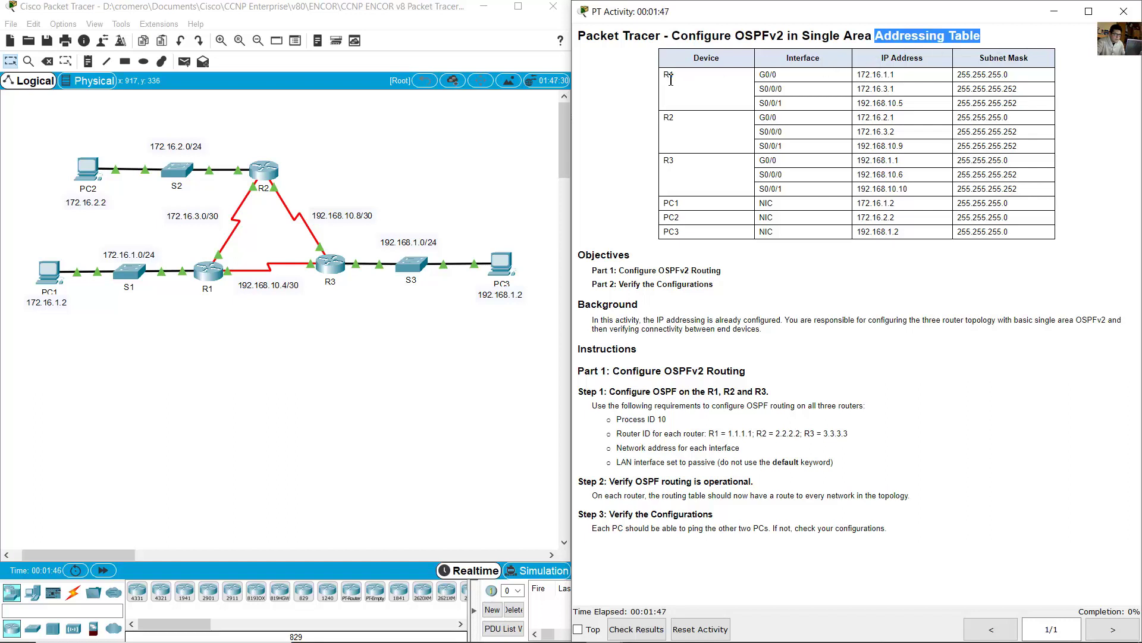
{"action": "left_click_drag", "start_coordinate": [670, 77], "coordinate": [705, 238]}
{"action": "left_click", "coordinate": [663, 260]}
Point out R1, R2, PC1 and PC3 on the logical topology.
{"action": "left_click_drag", "start_coordinate": [248, 357], "coordinate": [195, 257]}
{"action": "left_click_drag", "start_coordinate": [274, 124], "coordinate": [281, 210]}
{"action": "left_click_drag", "start_coordinate": [92, 237], "coordinate": [32, 314]}
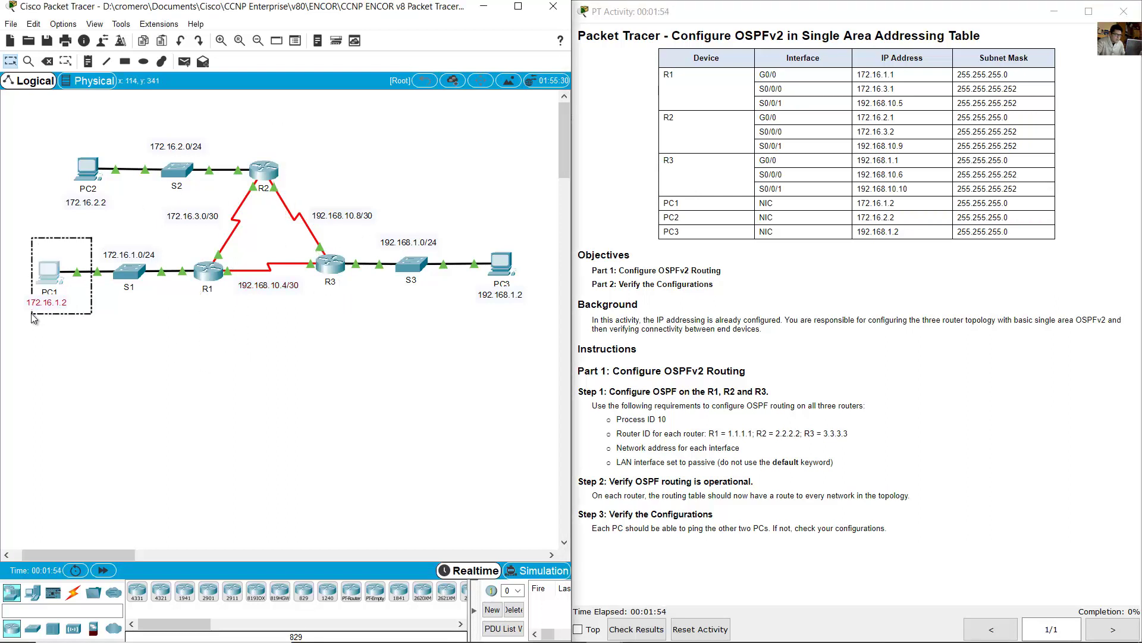
{"action": "left_click", "coordinate": [38, 154]}
{"action": "left_click_drag", "start_coordinate": [488, 216], "coordinate": [523, 286]}
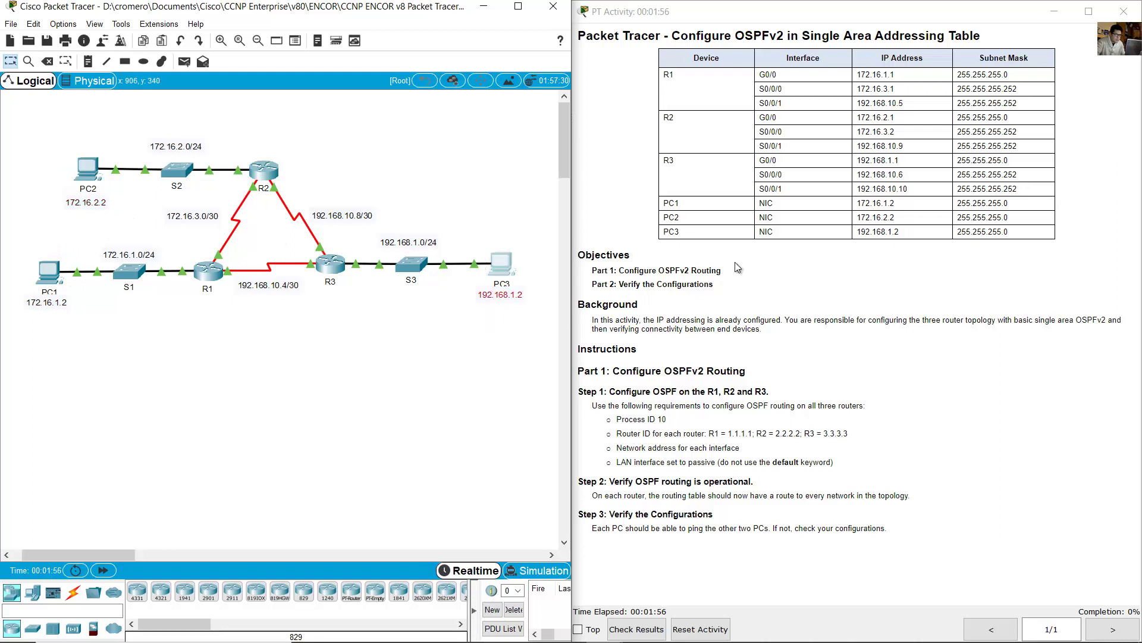
Highlight the Part 1 heading, Step 1 task and OSPF requirements in the instructions.
{"action": "left_click", "coordinate": [767, 263]}
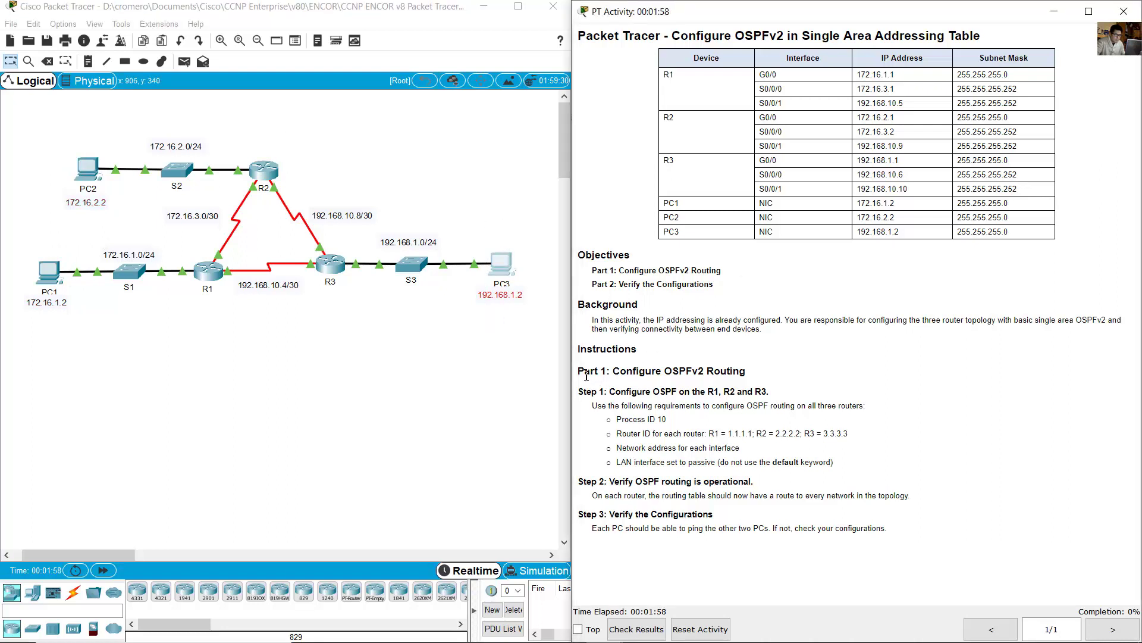
{"action": "left_click_drag", "start_coordinate": [586, 375], "coordinate": [747, 371]}
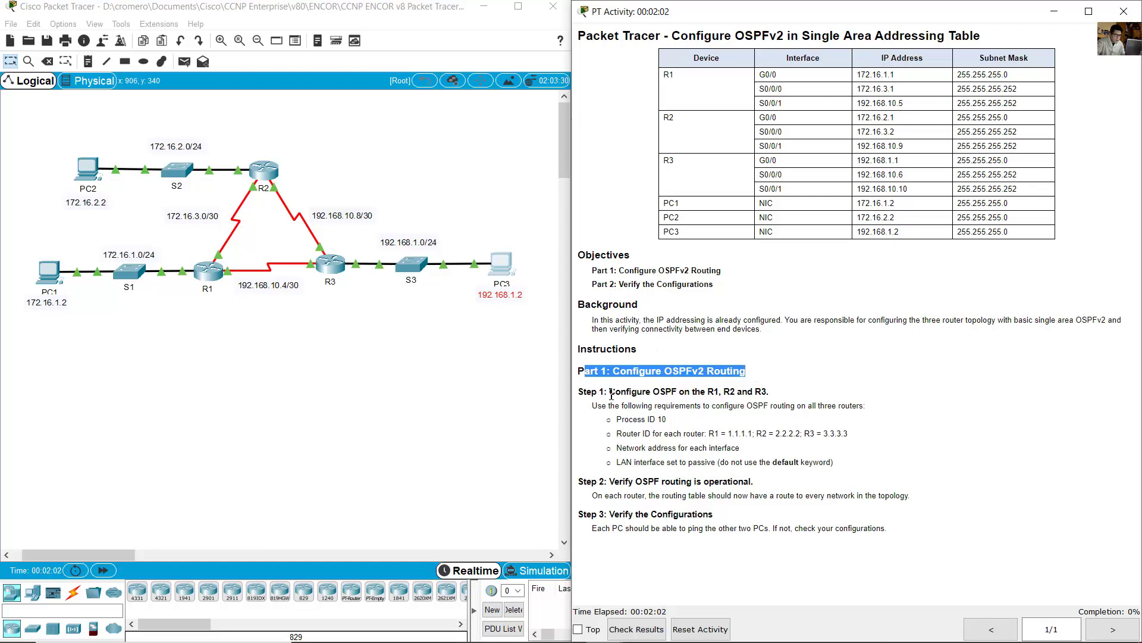
{"action": "left_click_drag", "start_coordinate": [609, 392], "coordinate": [766, 391]}
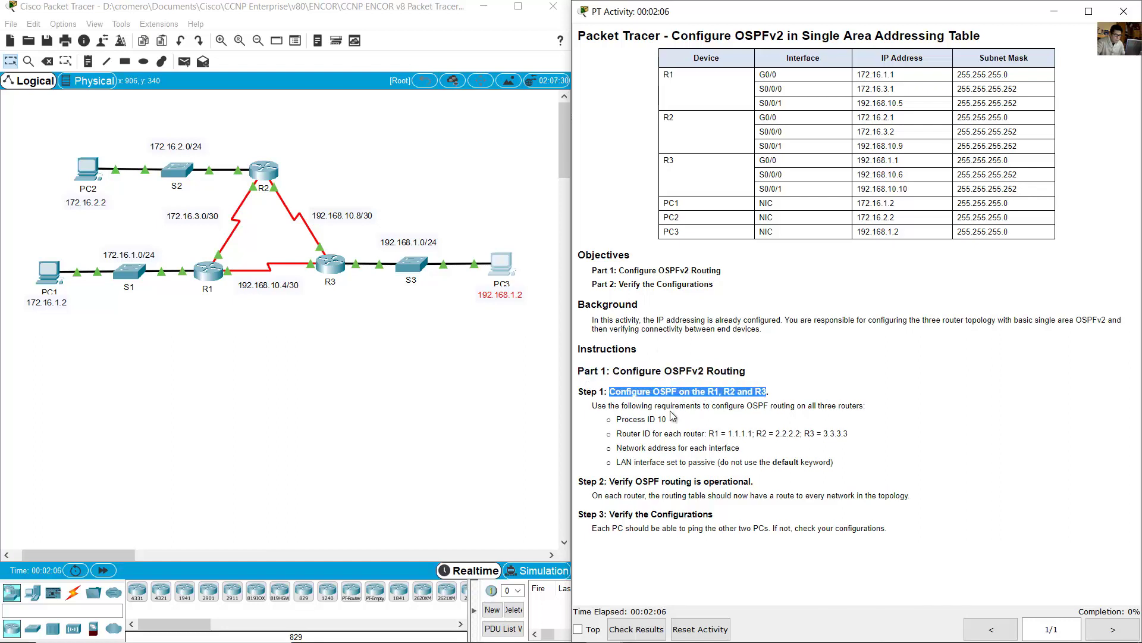
{"action": "left_click_drag", "start_coordinate": [602, 407], "coordinate": [868, 407]}
{"action": "left_click", "coordinate": [760, 392]}
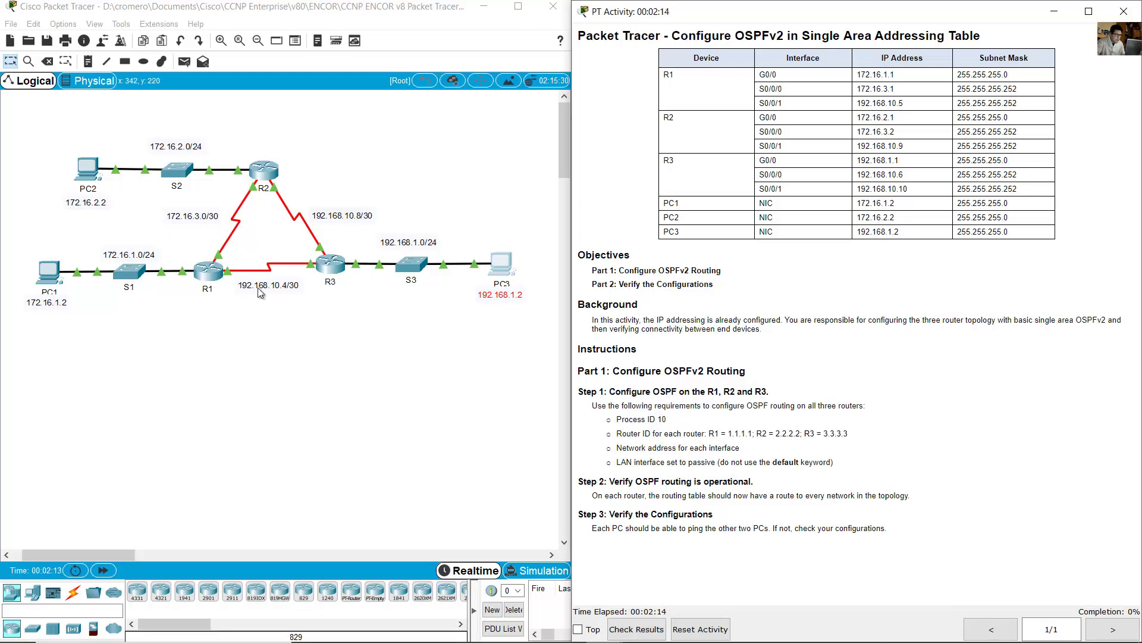
Open R1's CLI, enlarge it, and enter global configuration mode with en and conf term.
{"action": "left_click", "coordinate": [208, 273]}
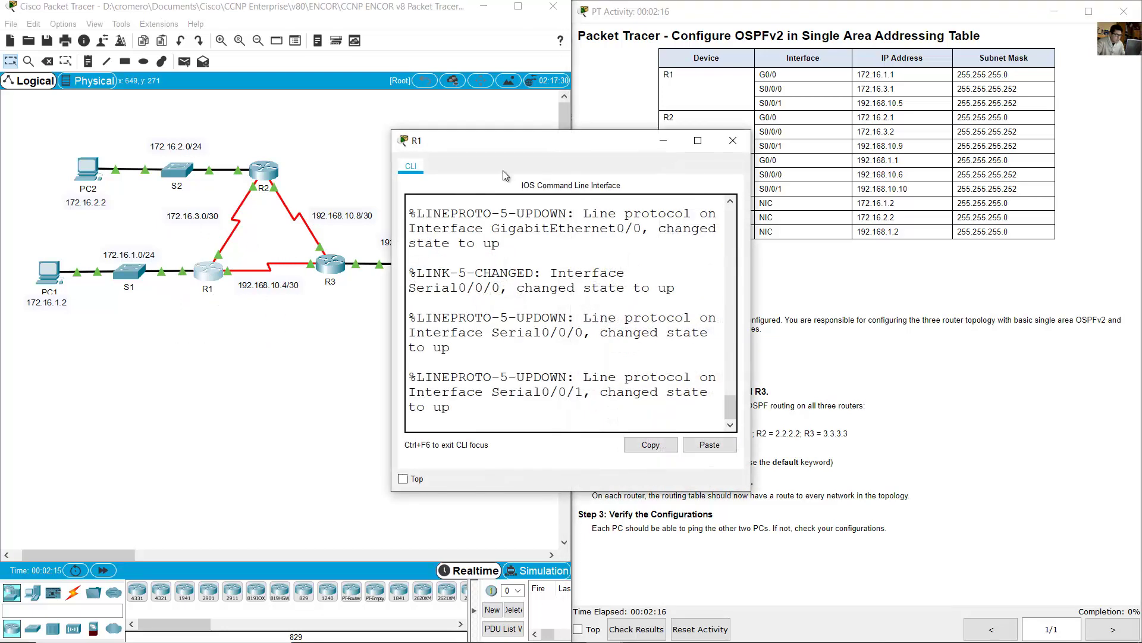
{"action": "left_click_drag", "start_coordinate": [533, 146], "coordinate": [144, 293]}
{"action": "left_click_drag", "start_coordinate": [365, 278], "coordinate": [582, 314]}
{"action": "key", "text": "Return"}
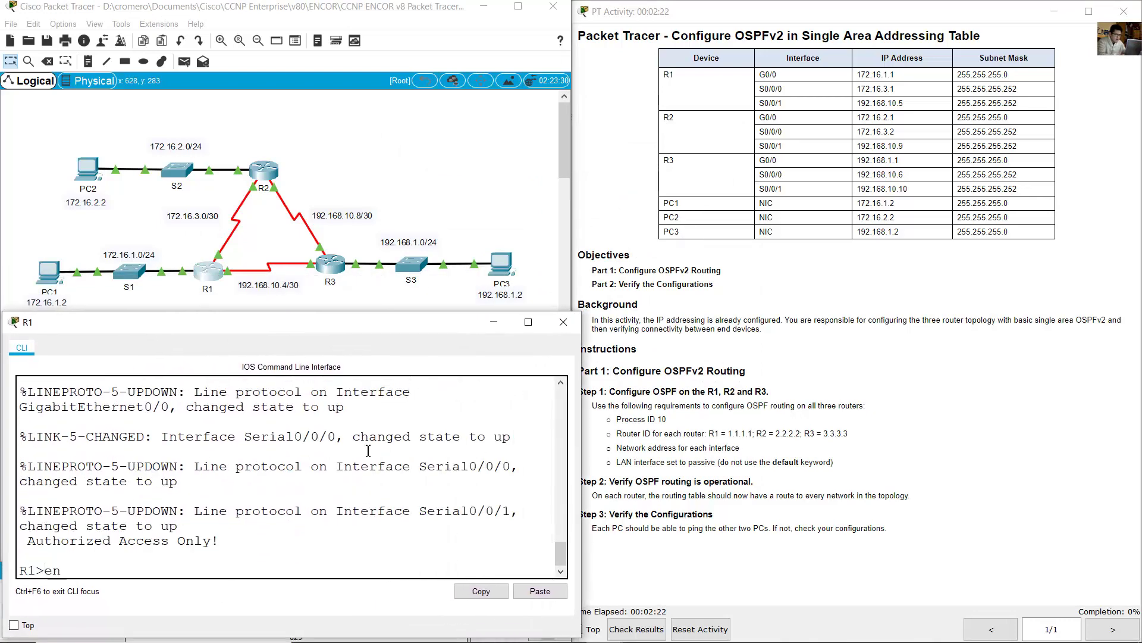
{"action": "type", "text": "en"}
{"action": "key", "text": "Return"}
{"action": "type", "text": "conf term"}
{"action": "key", "text": "Return"}
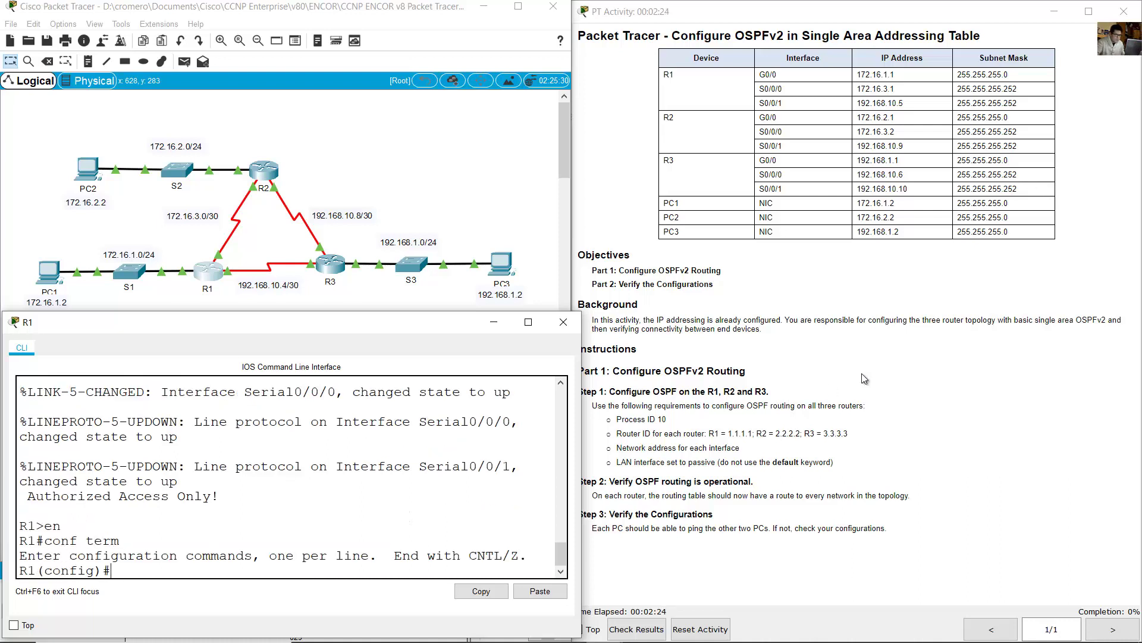
Start OSPF process 10 on R1 per the Process ID requirement.
{"action": "left_click", "coordinate": [793, 404]}
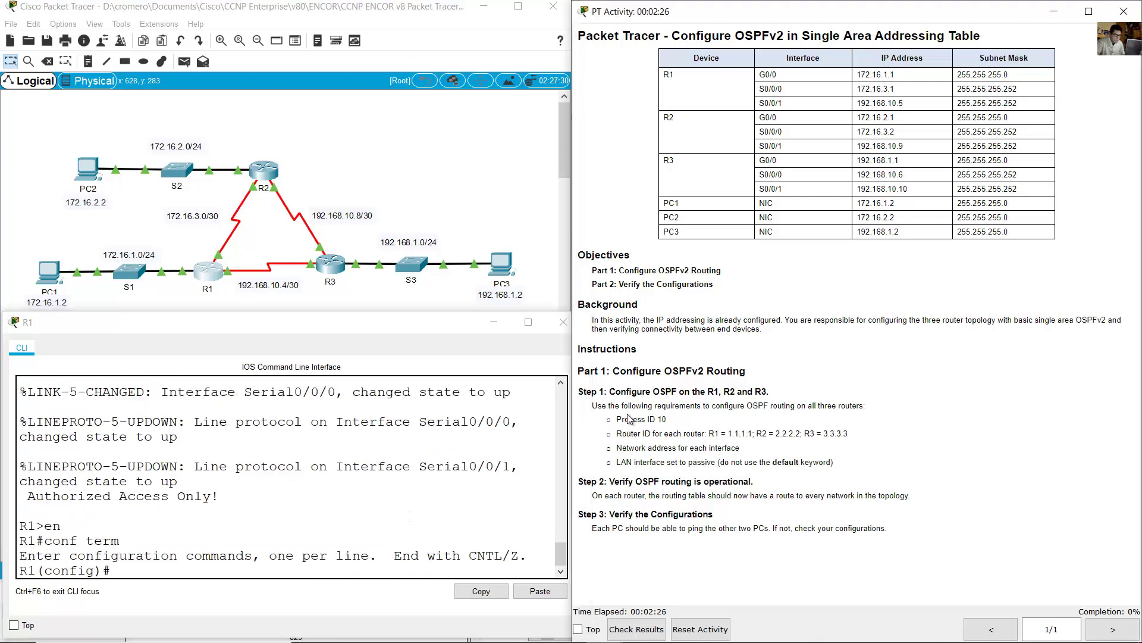
{"action": "left_click_drag", "start_coordinate": [629, 419], "coordinate": [666, 419]}
{"action": "left_click", "coordinate": [374, 537]}
{"action": "type", "text": "router"}
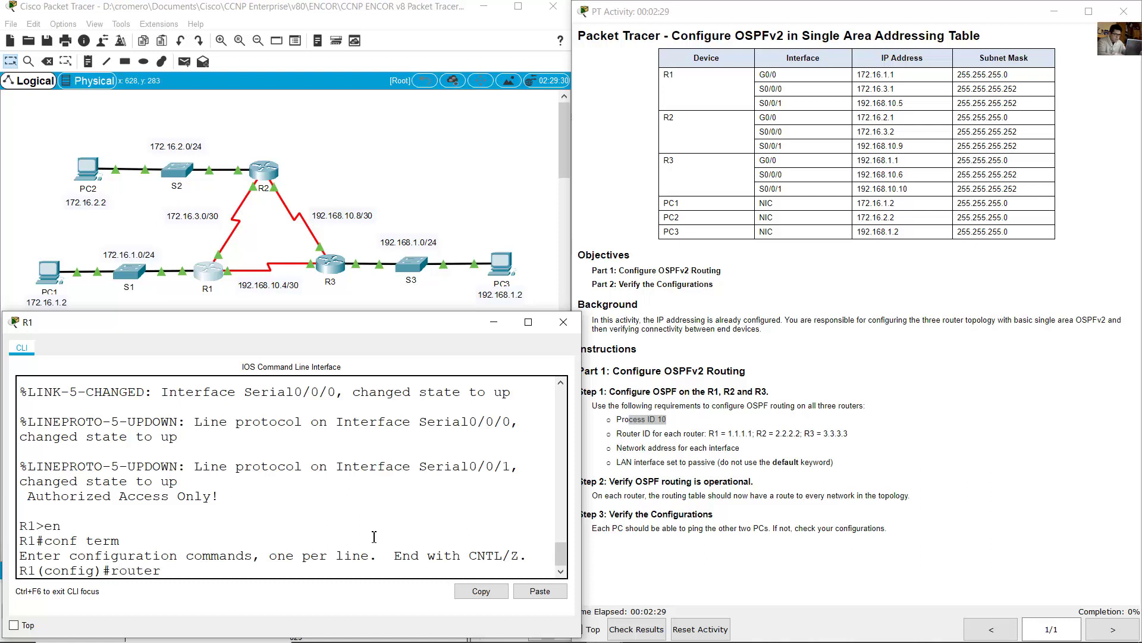
{"action": "type", "text": " ospf 10"}
{"action": "key", "text": "Return"}
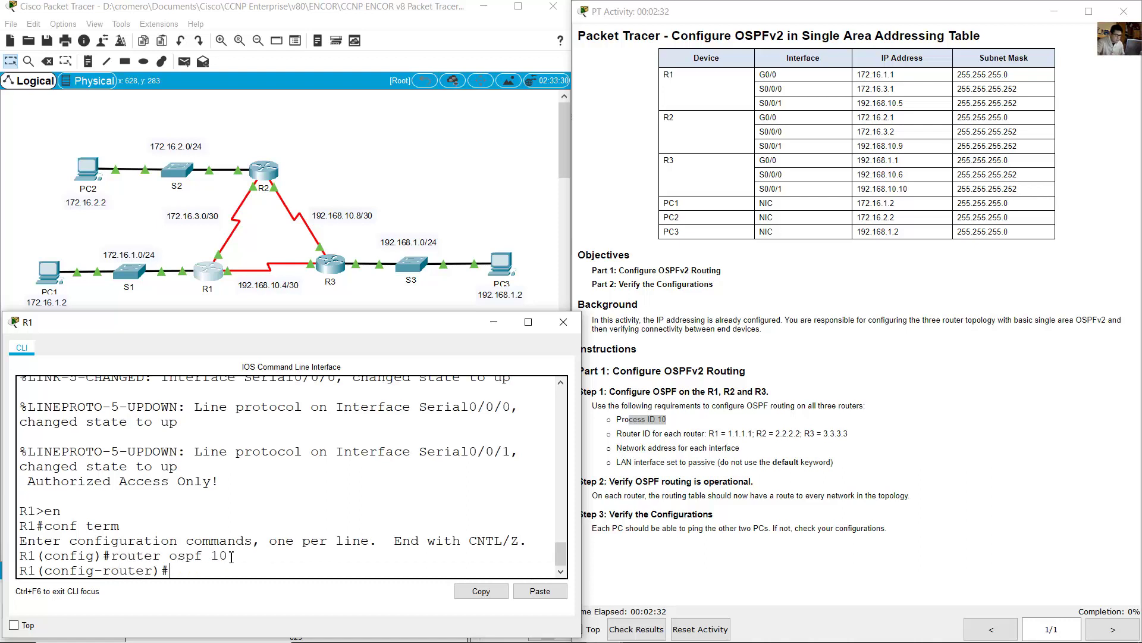
Set R1's OSPF router ID to 1.1.1.1.
{"action": "left_click_drag", "start_coordinate": [232, 555], "coordinate": [211, 556]}
{"action": "left_click", "coordinate": [681, 427]}
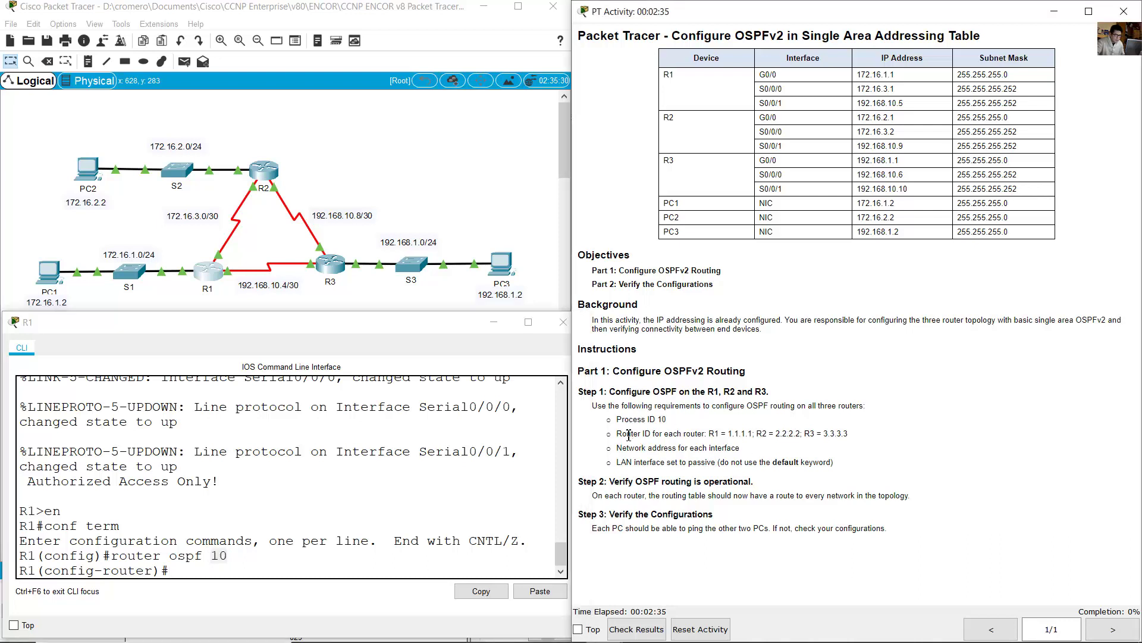
{"action": "left_click_drag", "start_coordinate": [627, 433], "coordinate": [753, 432]}
{"action": "left_click", "coordinate": [344, 488]}
{"action": "type", "text": "router-id"}
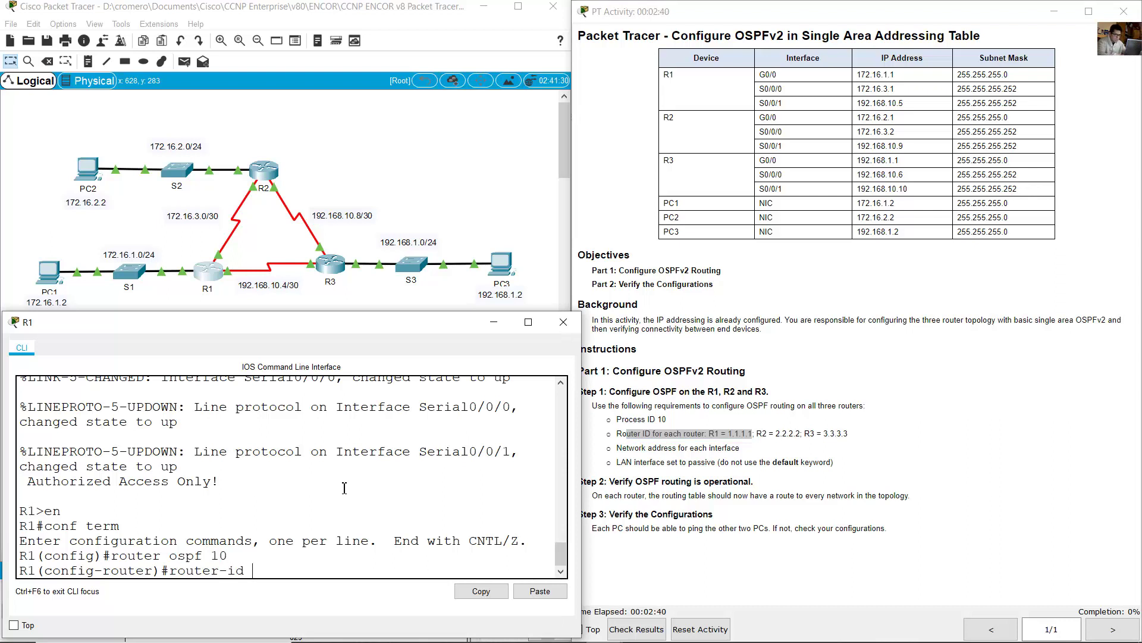
{"action": "type", "text": " 1.1.1.1"}
{"action": "key", "text": "Return"}
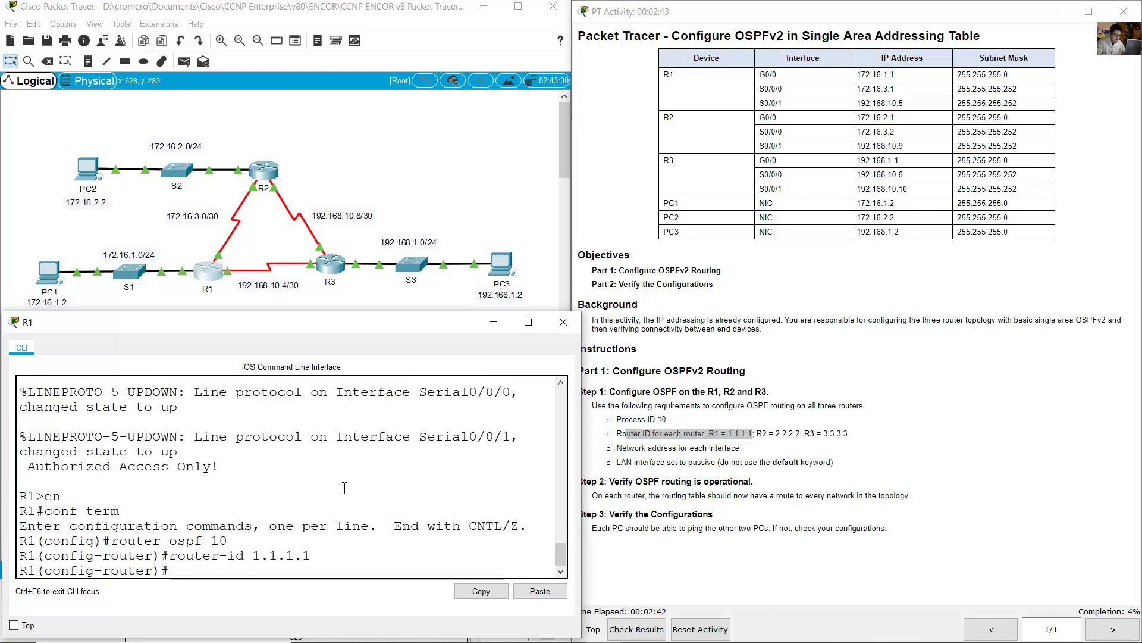
Review the network address requirement and type 'do show ip route connected' on R1.
{"action": "left_click", "coordinate": [643, 457]}
{"action": "left_click_drag", "start_coordinate": [621, 448], "coordinate": [752, 456]}
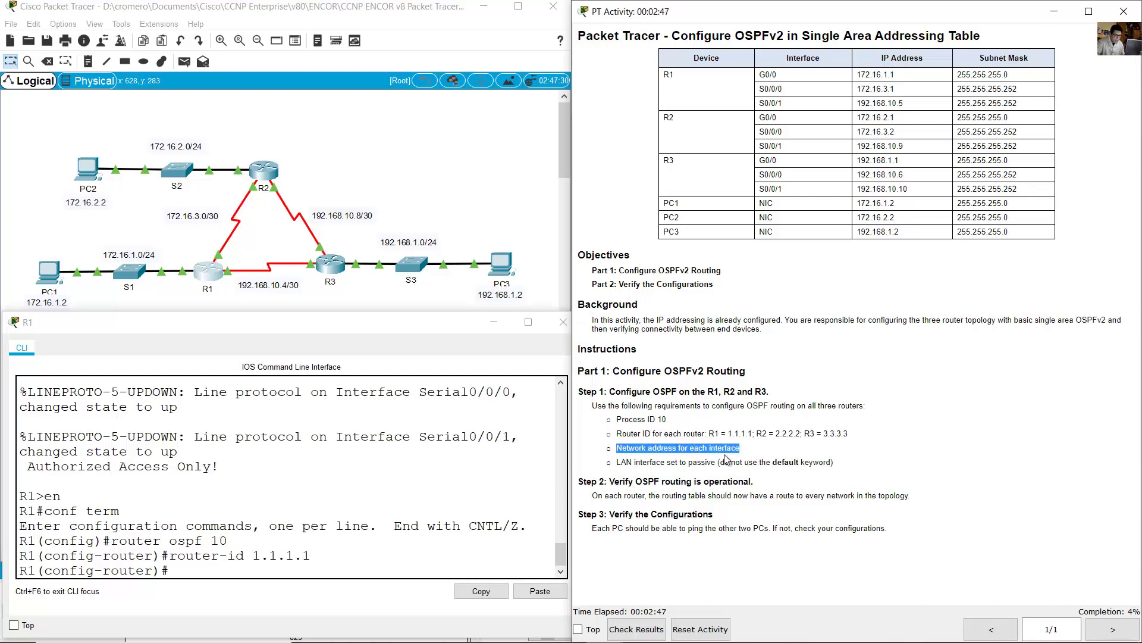
{"action": "left_click", "coordinate": [380, 486]}
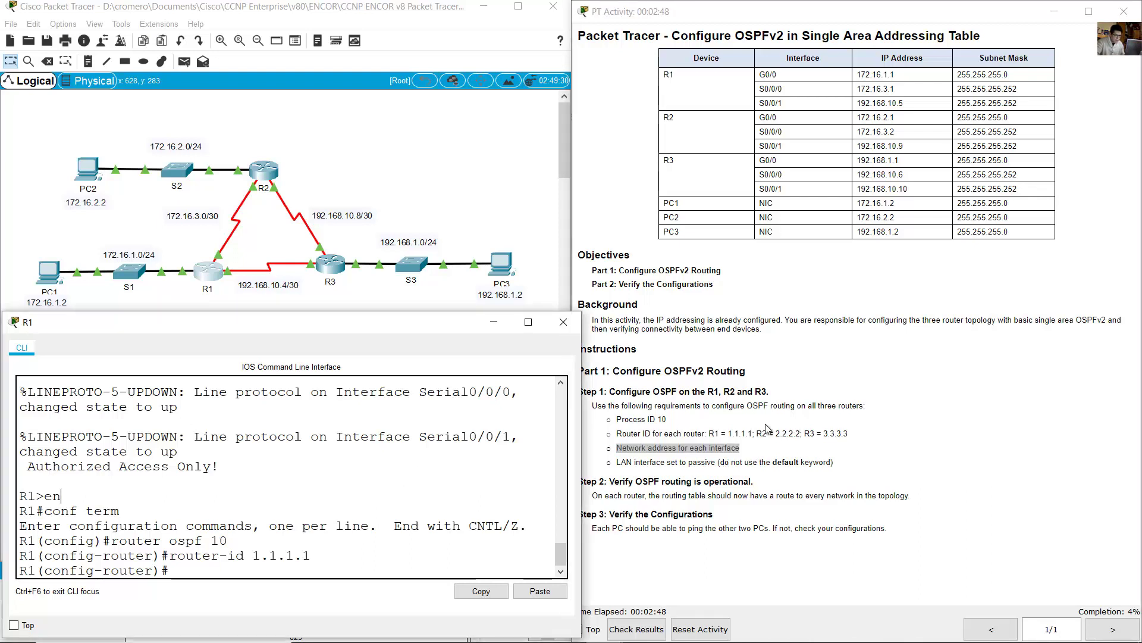
{"action": "left_click", "coordinate": [648, 446]}
{"action": "left_click_drag", "start_coordinate": [630, 447], "coordinate": [748, 456]}
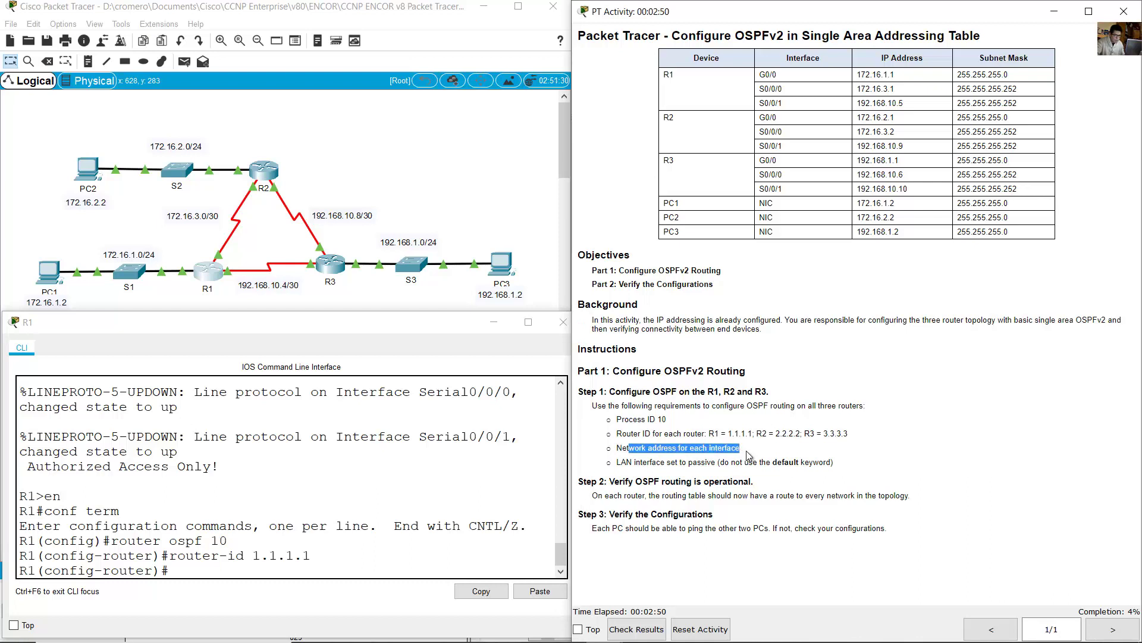
{"action": "left_click", "coordinate": [362, 564]}
{"action": "type", "text": "do show ip route connected"}
List R1's three connected routes and compare them with the topology.
{"action": "key", "text": "Return"}
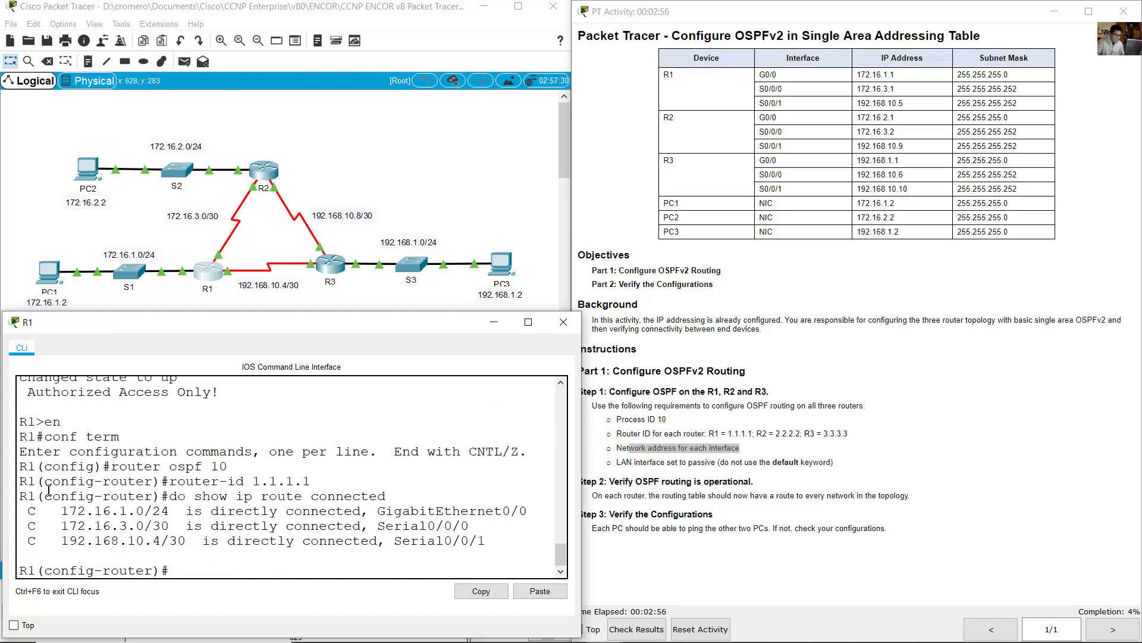
{"action": "left_click_drag", "start_coordinate": [30, 513], "coordinate": [492, 541]}
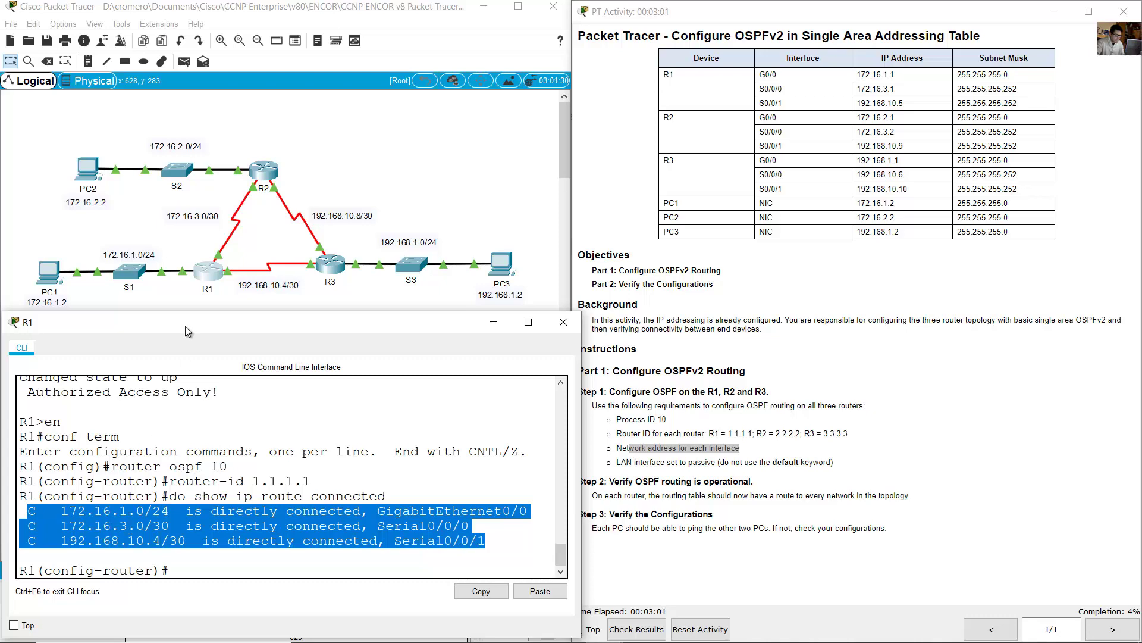
{"action": "left_click", "coordinate": [200, 298]}
{"action": "left_click", "coordinate": [199, 273]}
{"action": "left_click", "coordinate": [185, 252]}
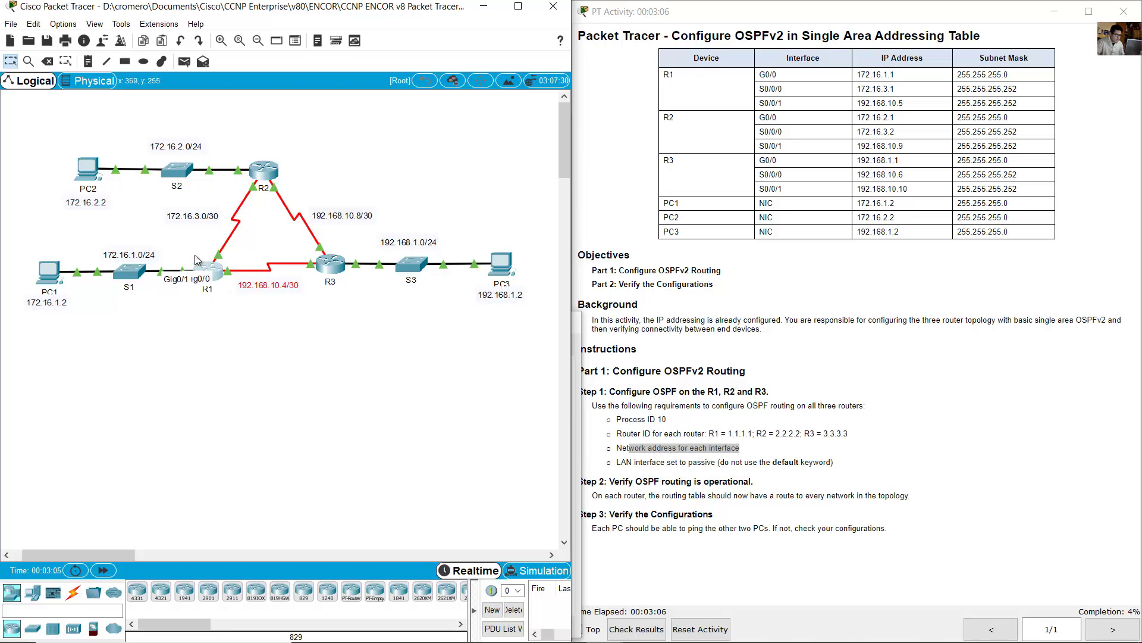
{"action": "left_click", "coordinate": [215, 280]}
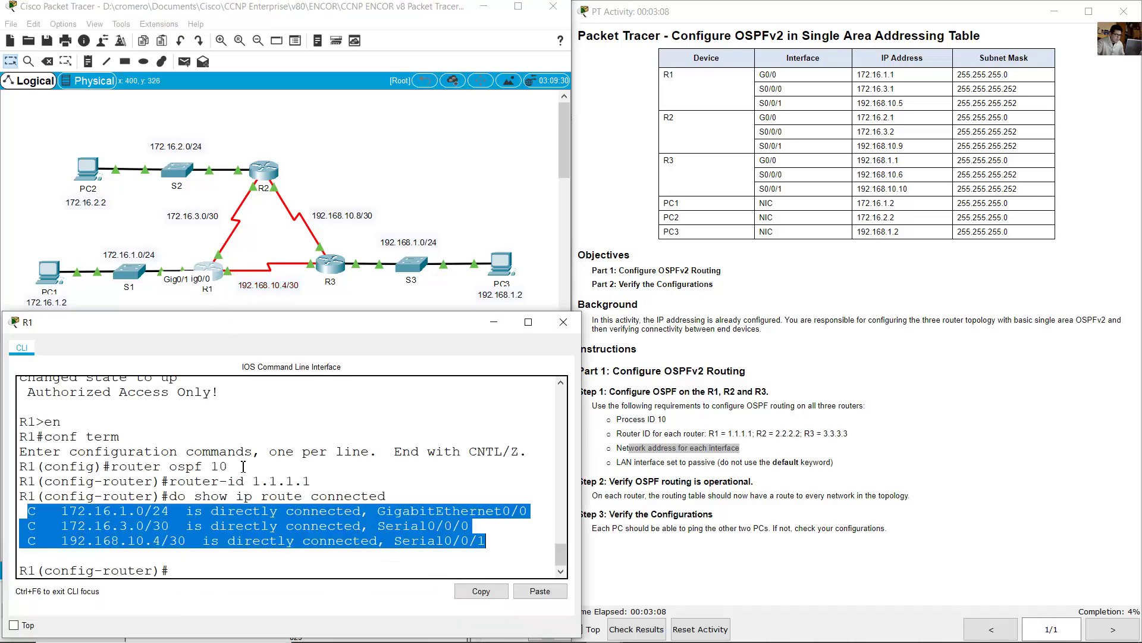
Highlight the connected routes and their interface names in R1's output.
{"action": "left_click", "coordinate": [242, 482]}
{"action": "left_click_drag", "start_coordinate": [36, 515], "coordinate": [456, 556]}
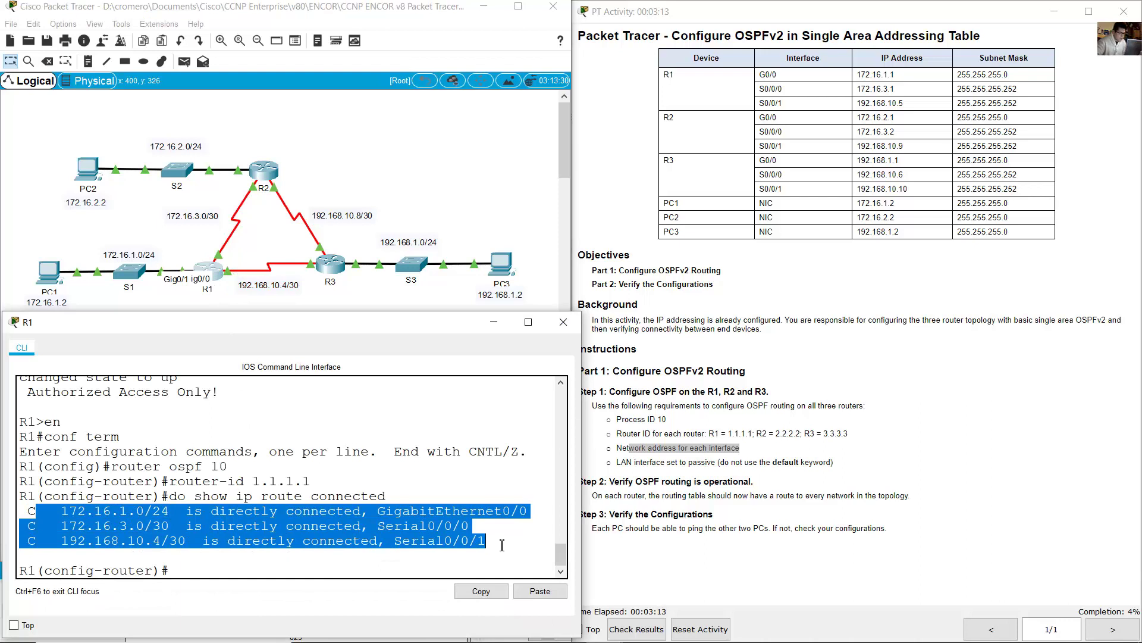
{"action": "left_click", "coordinate": [392, 507]}
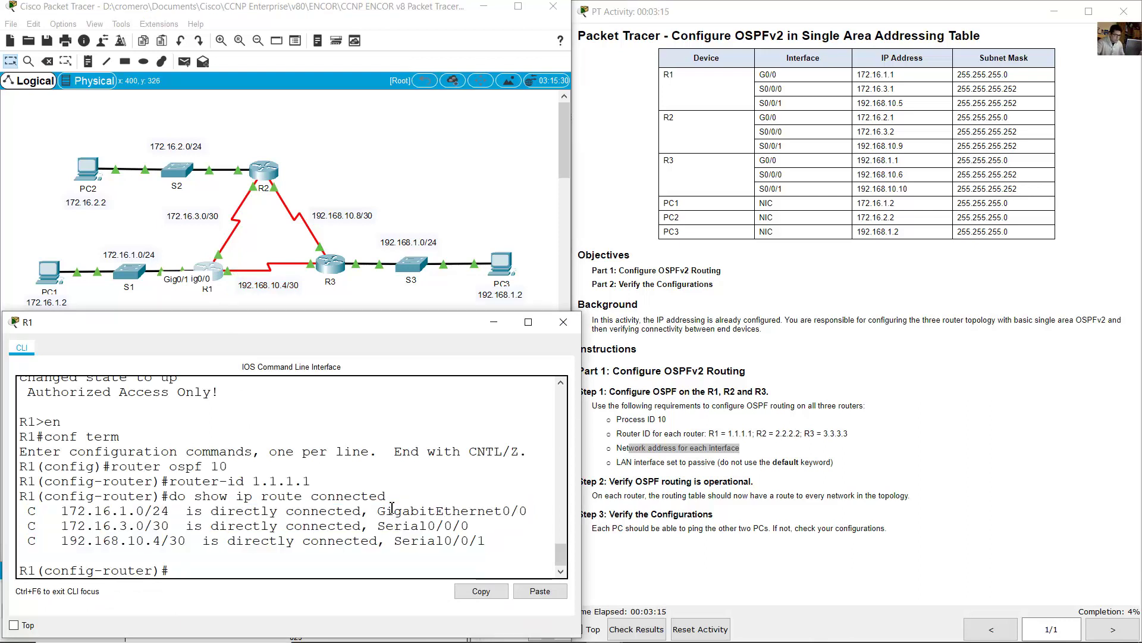
{"action": "left_click_drag", "start_coordinate": [377, 510], "coordinate": [486, 541]}
Advertise 172.16.1.0 with wildcard 0.0.0.255 in area 0 on R1.
{"action": "type", "text": "network 172.16.1.0"}
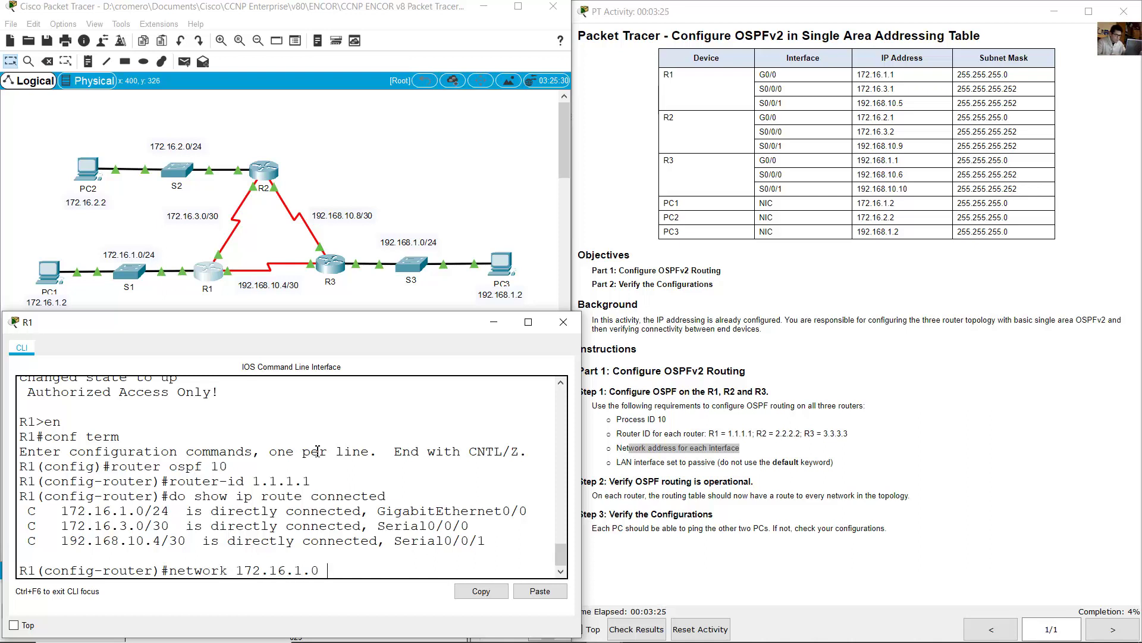
{"action": "left_click_drag", "start_coordinate": [150, 513], "coordinate": [171, 513]}
{"action": "left_click", "coordinate": [387, 529]}
{"action": "type", "text": "0.0.0.255"}
{"action": "left_click", "coordinate": [770, 423]}
{"action": "left_click", "coordinate": [770, 424]}
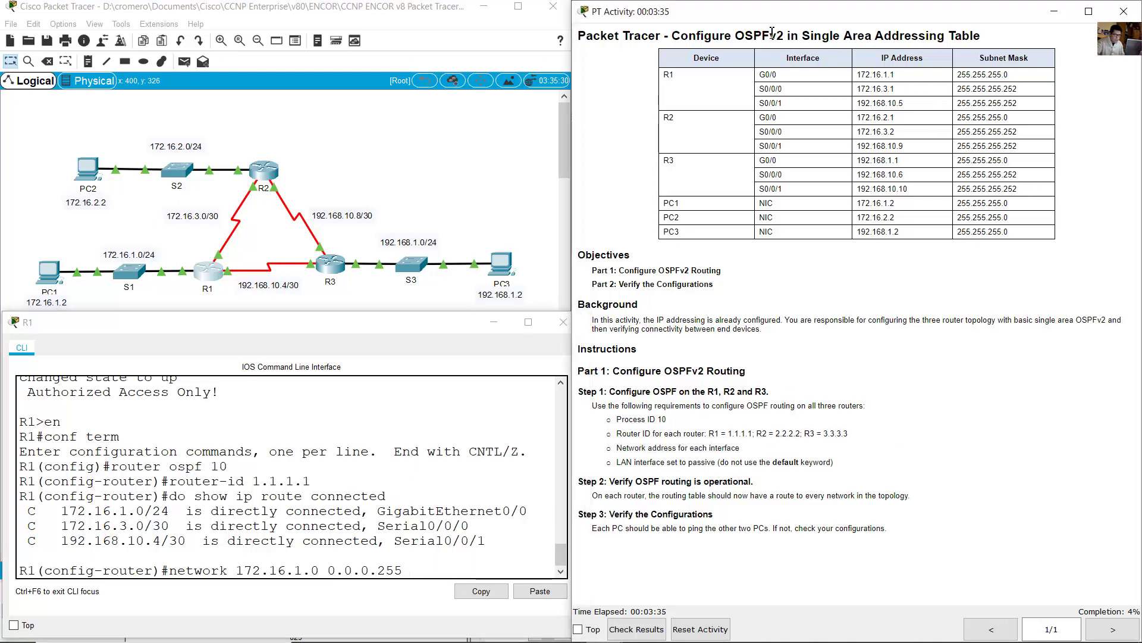
{"action": "left_click_drag", "start_coordinate": [770, 34], "coordinate": [850, 67]}
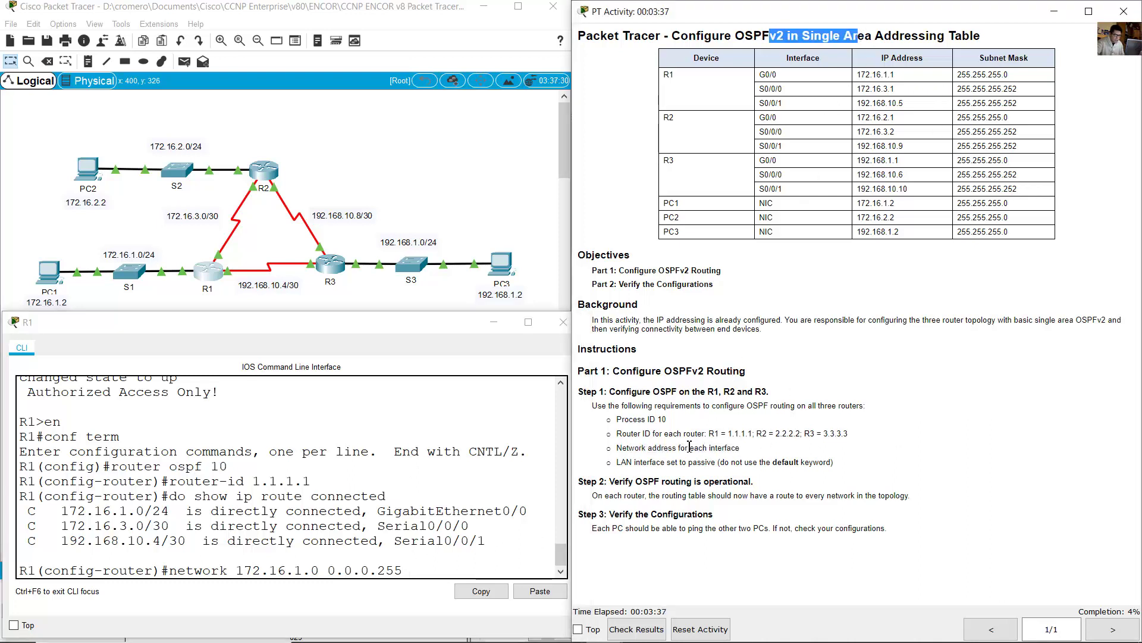
{"action": "left_click", "coordinate": [489, 486]}
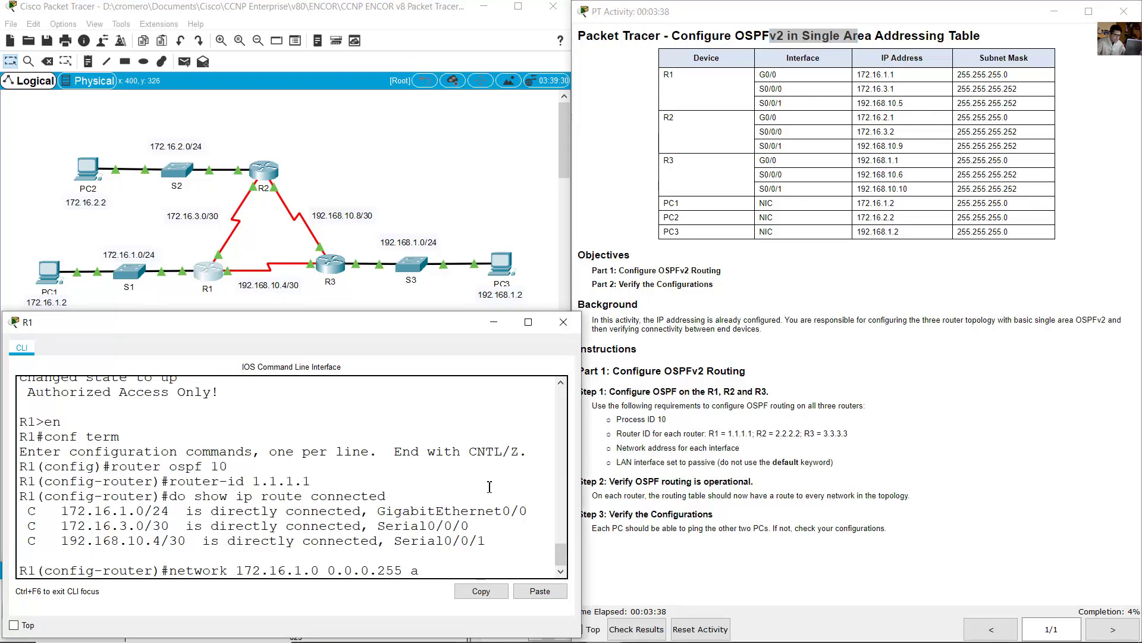
{"action": "type", "text": "ea 0"}
{"action": "key", "text": "Return"}
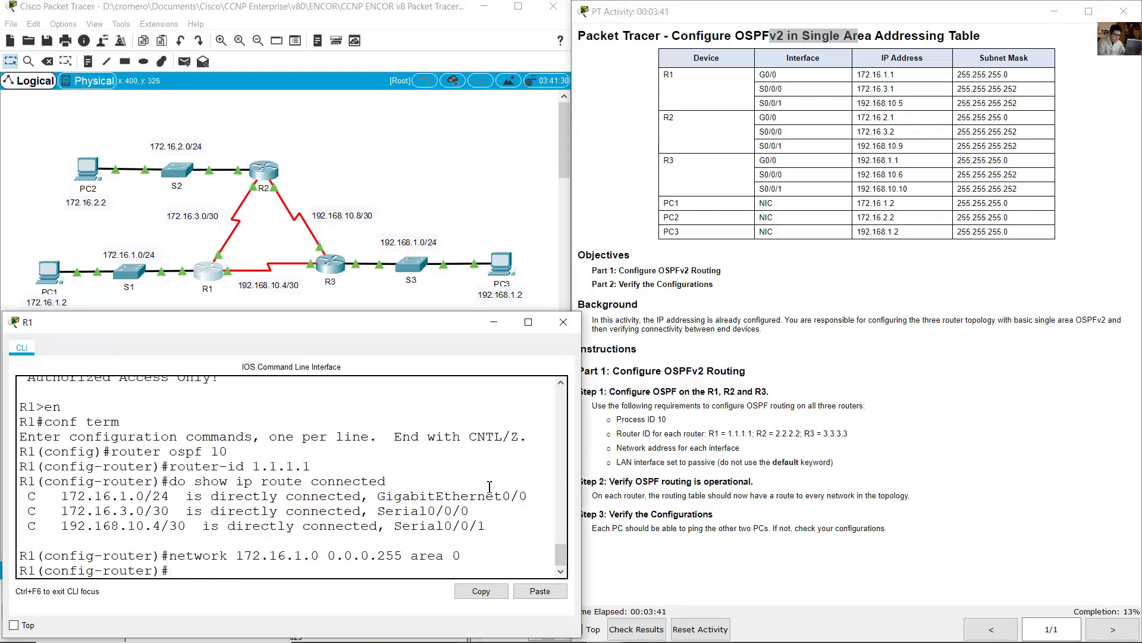
Advertise 172.16.3.0 0.0.0.3 and 192.168.10.4 0.0.0.3 in area 0.
{"action": "key", "text": "Up"}
{"action": "key", "text": "Left"}
{"action": "key", "text": "Left"}
{"action": "key", "text": "Left"}
{"action": "key", "text": "Left"}
{"action": "key", "text": "Left"}
{"action": "key", "text": "Left"}
{"action": "key", "text": "Left"}
{"action": "key", "text": "Left"}
{"action": "key", "text": "Left"}
{"action": "key", "text": "Left"}
{"action": "key", "text": "Left"}
{"action": "key", "text": "Left"}
{"action": "key", "text": "Left"}
{"action": "key", "text": "Left"}
{"action": "key", "text": "Left"}
{"action": "key", "text": "Left"}
{"action": "key", "text": "Left"}
{"action": "key", "text": "Left"}
{"action": "key", "text": "Left"}
{"action": "key", "text": "BackSpace"}
{"action": "type", "text": "3"}
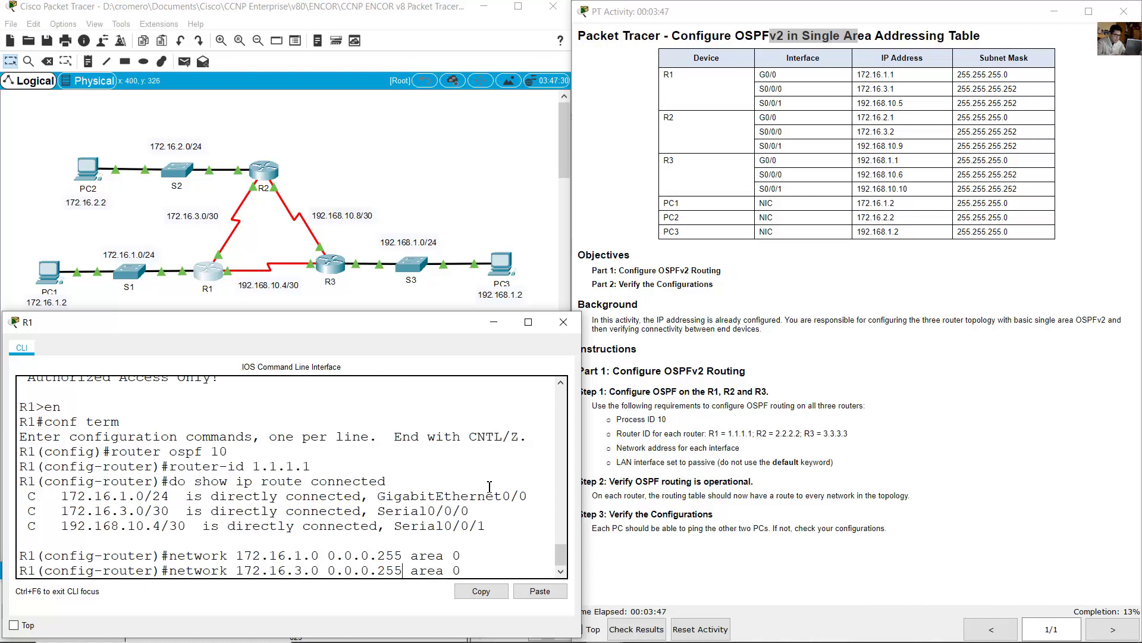
{"action": "key", "text": "BackSpace"}
{"action": "key", "text": "BackSpace"}
{"action": "key", "text": "BackSpace"}
{"action": "type", "text": "3"}
{"action": "key", "text": "Return"}
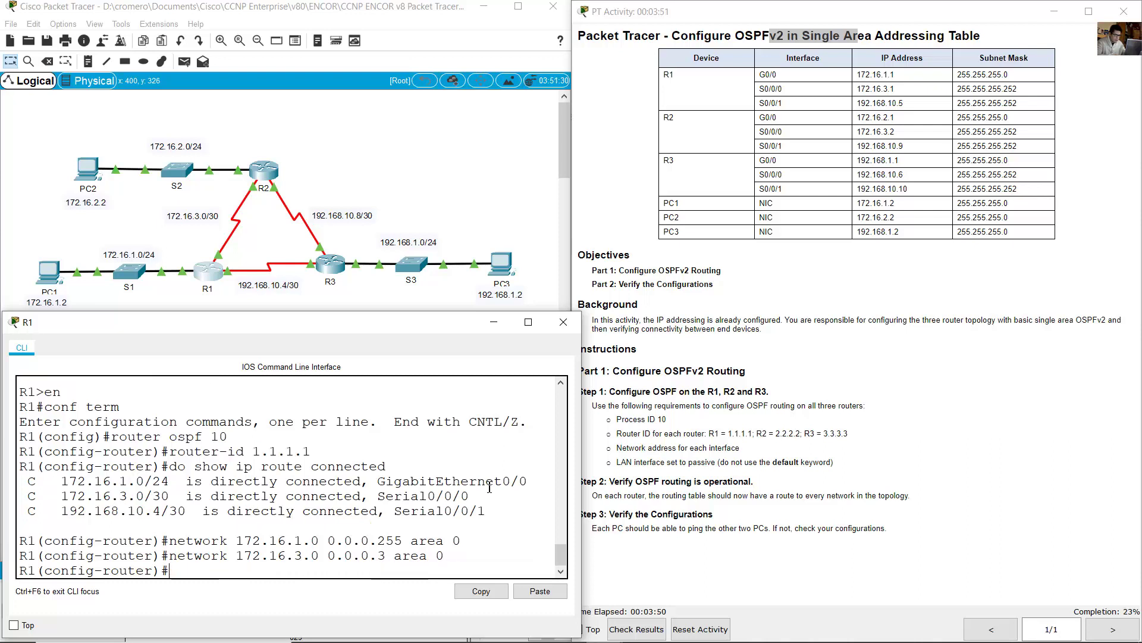
{"action": "type", "text": "network 192."}
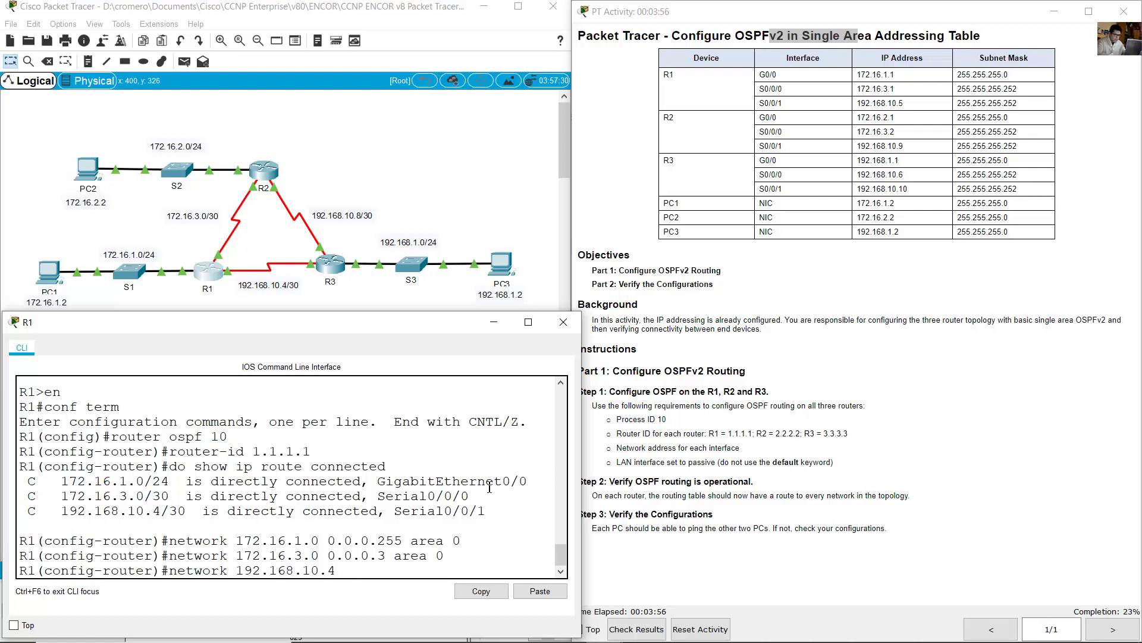
{"action": "type", "text": "168.10.4 0.0.0.3 area 0"}
{"action": "key", "text": "Return"}
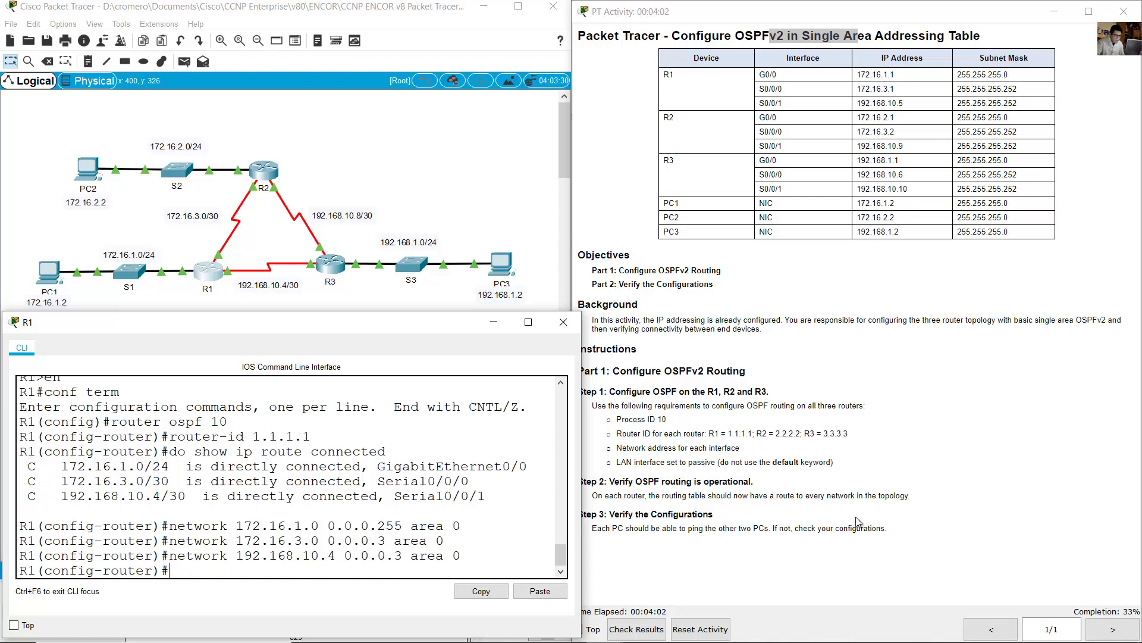
Read the passive LAN interface requirement and the note against the default keyword.
{"action": "left_click", "coordinate": [682, 467]}
{"action": "left_click_drag", "start_coordinate": [630, 467], "coordinate": [716, 464]}
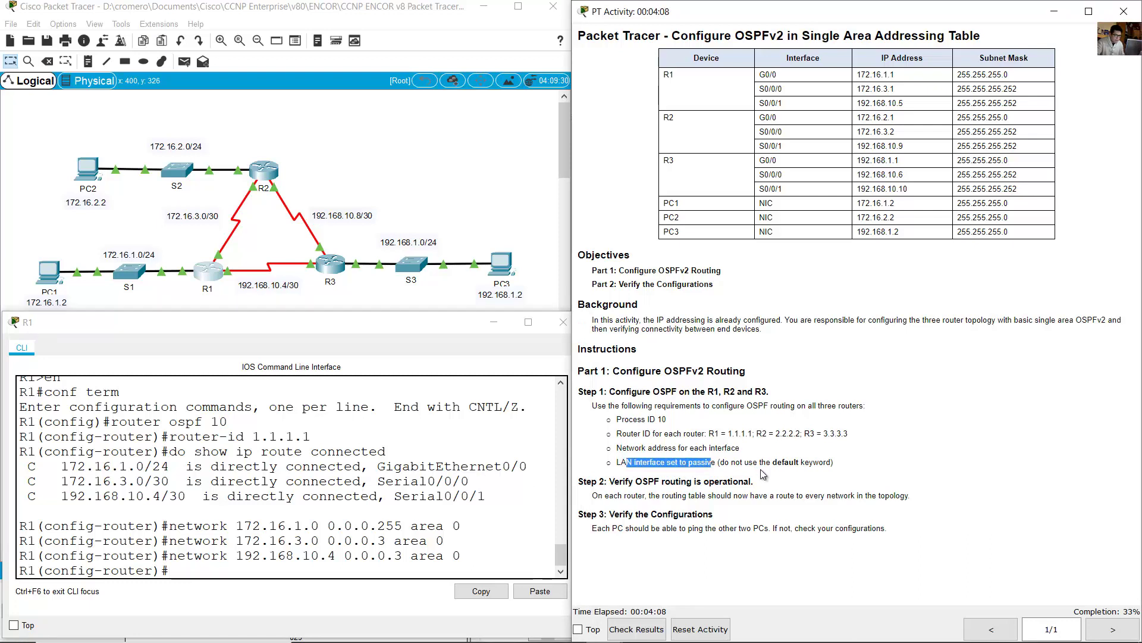
{"action": "left_click_drag", "start_coordinate": [724, 463], "coordinate": [829, 466]}
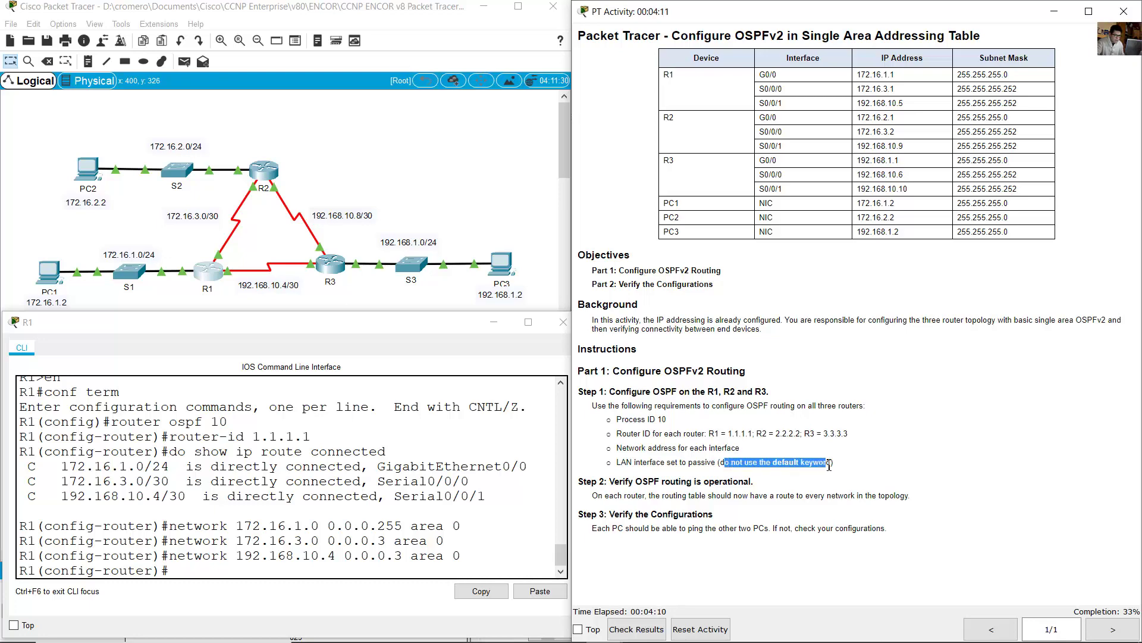
{"action": "left_click", "coordinate": [813, 465]}
{"action": "left_click_drag", "start_coordinate": [633, 467], "coordinate": [641, 468]}
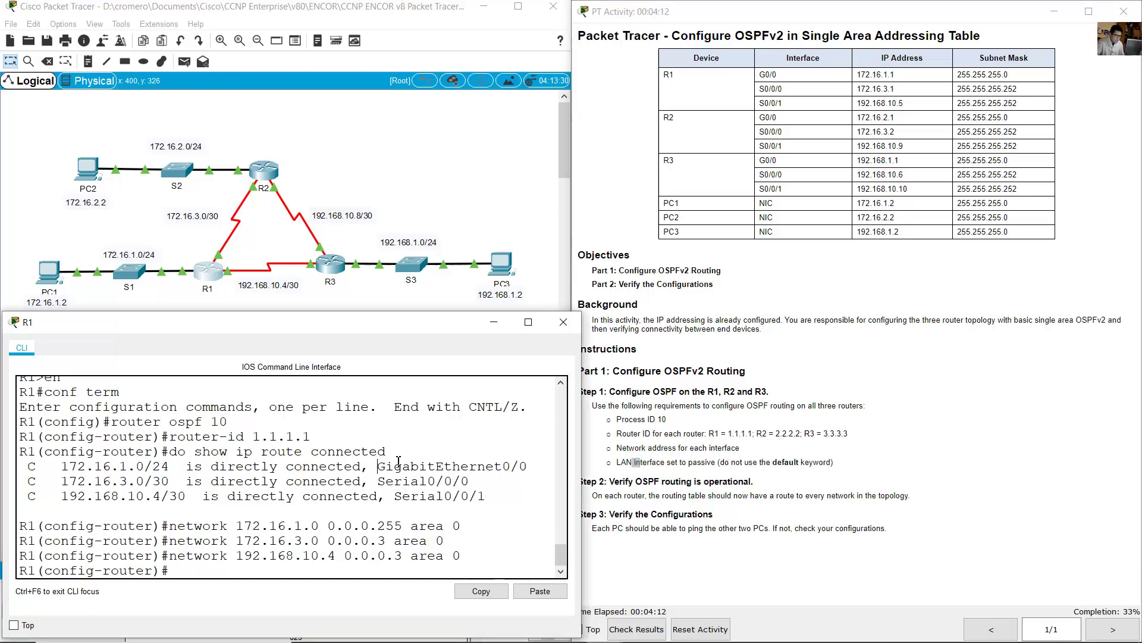
Identify R1's LAN with PC1 and S1, plus R2 and R3, on the topology.
{"action": "left_click", "coordinate": [184, 248]}
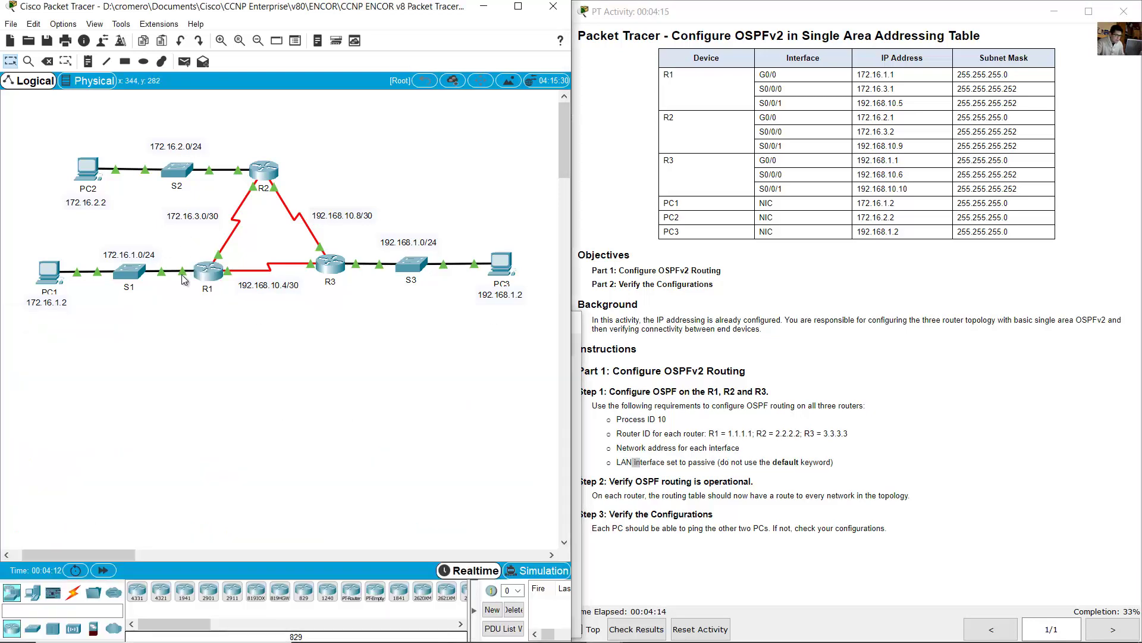
{"action": "mouse_move", "coordinate": [185, 279]}
{"action": "left_click_drag", "start_coordinate": [47, 236], "coordinate": [21, 246]}
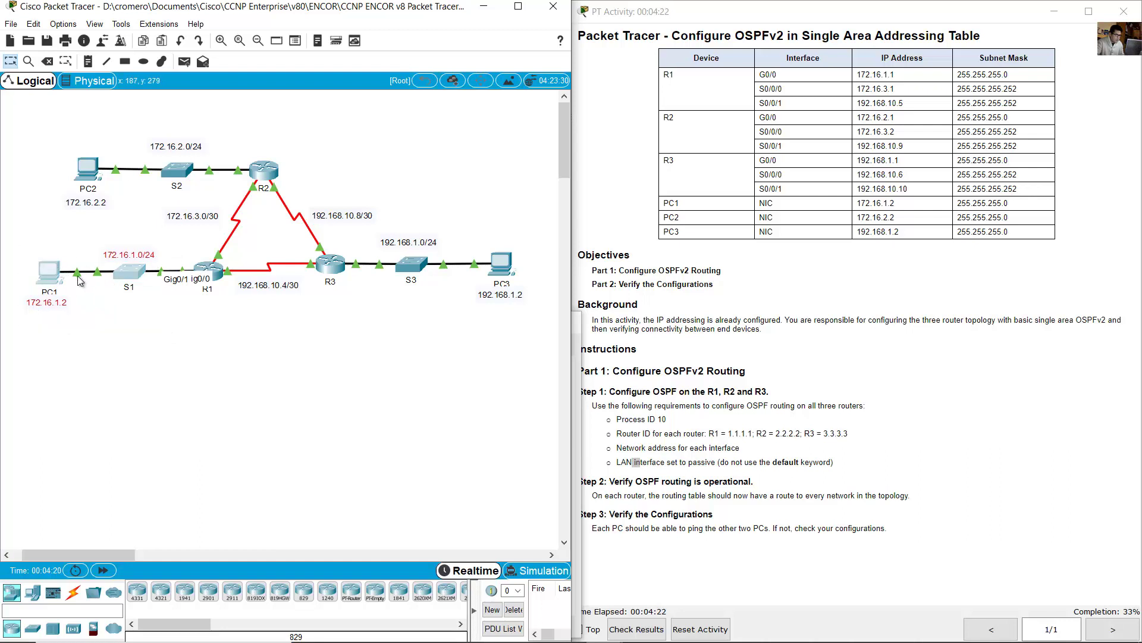
{"action": "left_click_drag", "start_coordinate": [249, 254], "coordinate": [224, 239]}
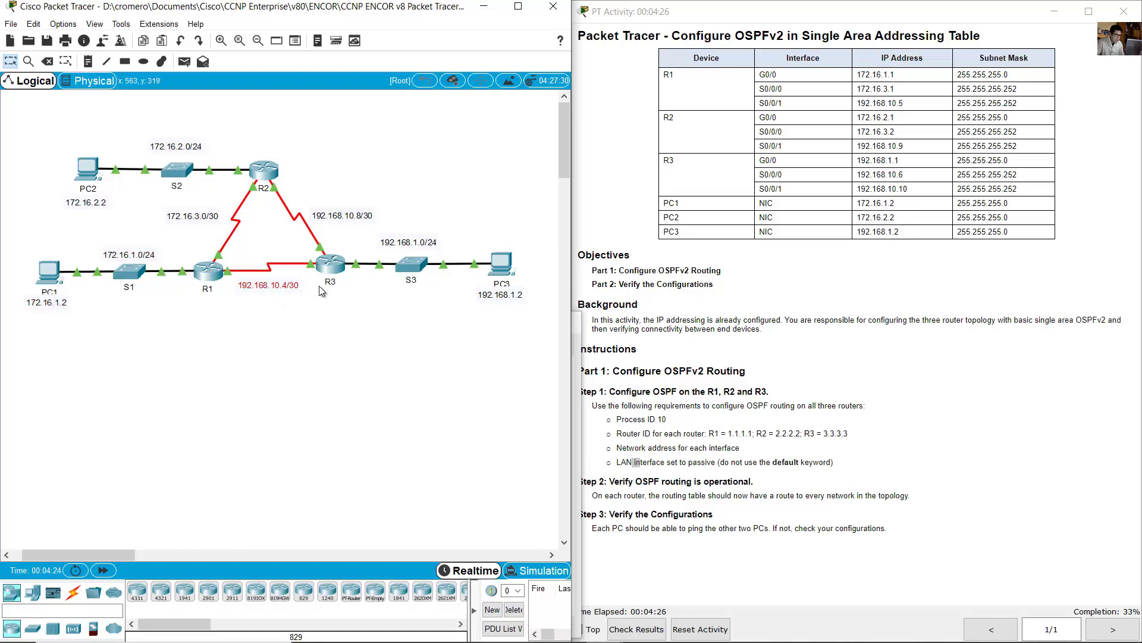
{"action": "left_click_drag", "start_coordinate": [299, 149], "coordinate": [335, 257]}
{"action": "left_click_drag", "start_coordinate": [256, 136], "coordinate": [342, 290]}
{"action": "left_click", "coordinate": [268, 138]}
{"action": "left_click", "coordinate": [245, 136]}
{"action": "left_click", "coordinate": [249, 313]}
{"action": "left_click_drag", "start_coordinate": [172, 326], "coordinate": [15, 244]}
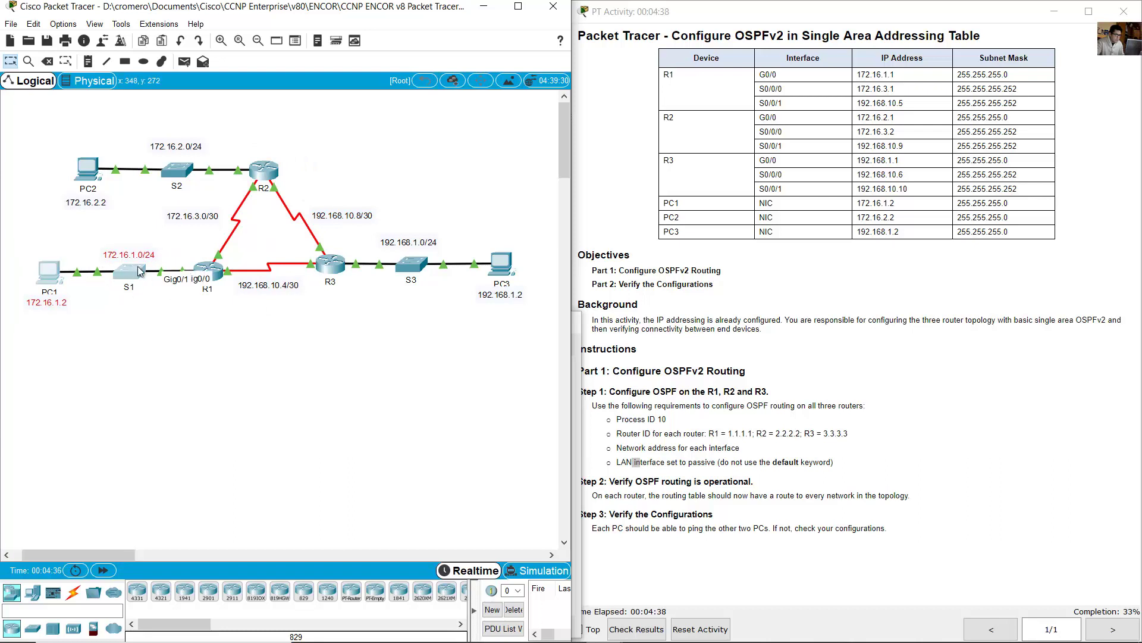
{"action": "left_click_drag", "start_coordinate": [23, 235], "coordinate": [139, 317]}
Make R1's G0/0 passive with passive-interface g0/0, exit, and review the OSPF configuration.
{"action": "left_click", "coordinate": [207, 276]}
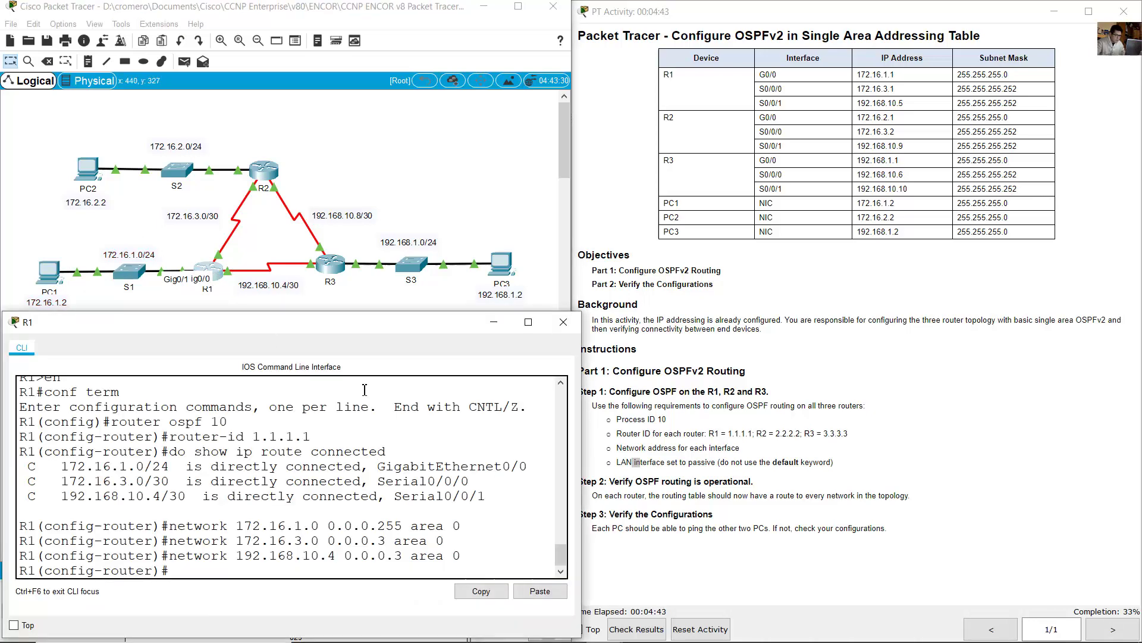
{"action": "type", "text": "passive-interfa"}
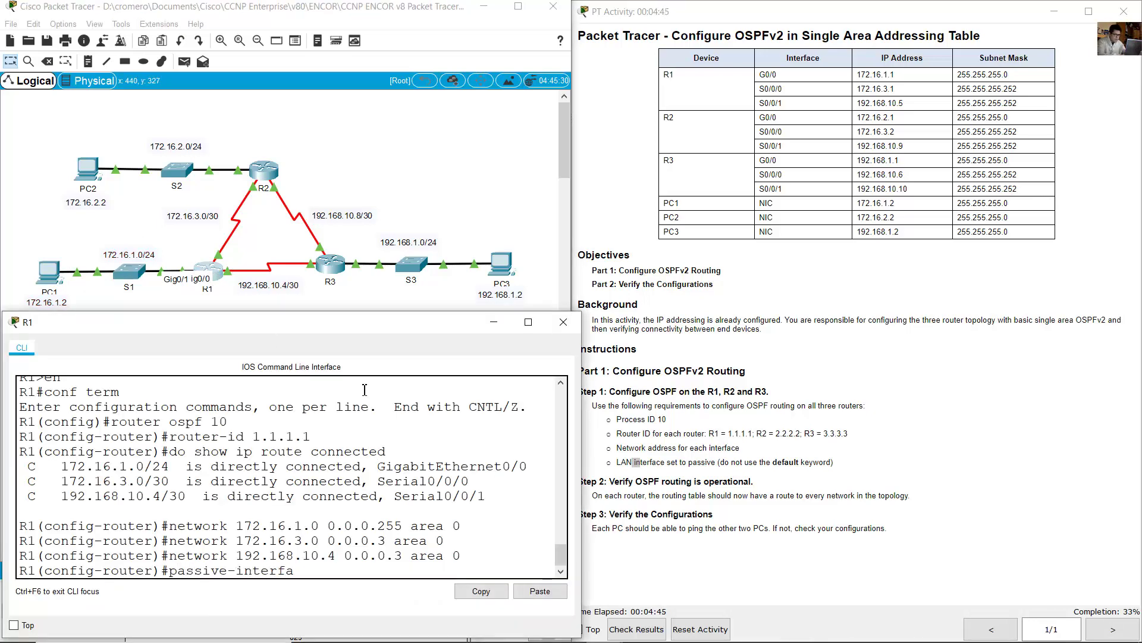
{"action": "type", "text": "ce g0/0"}
{"action": "key", "text": "Return"}
{"action": "left_click", "coordinate": [719, 479]}
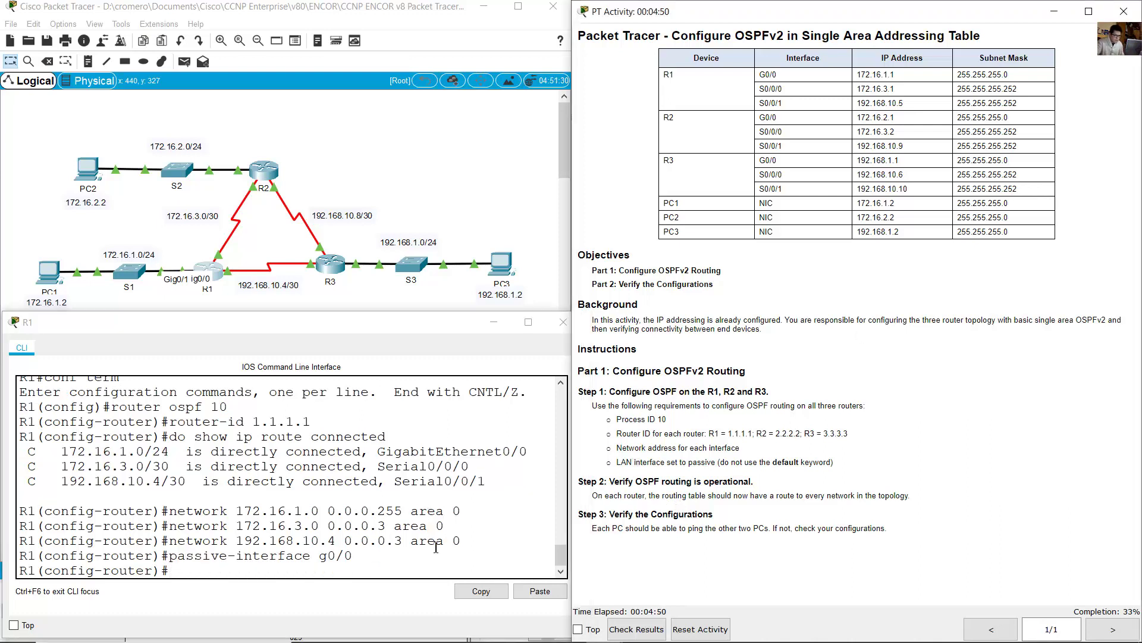
{"action": "left_click", "coordinate": [395, 572]}
{"action": "type", "text": "exit"}
{"action": "key", "text": "Return"}
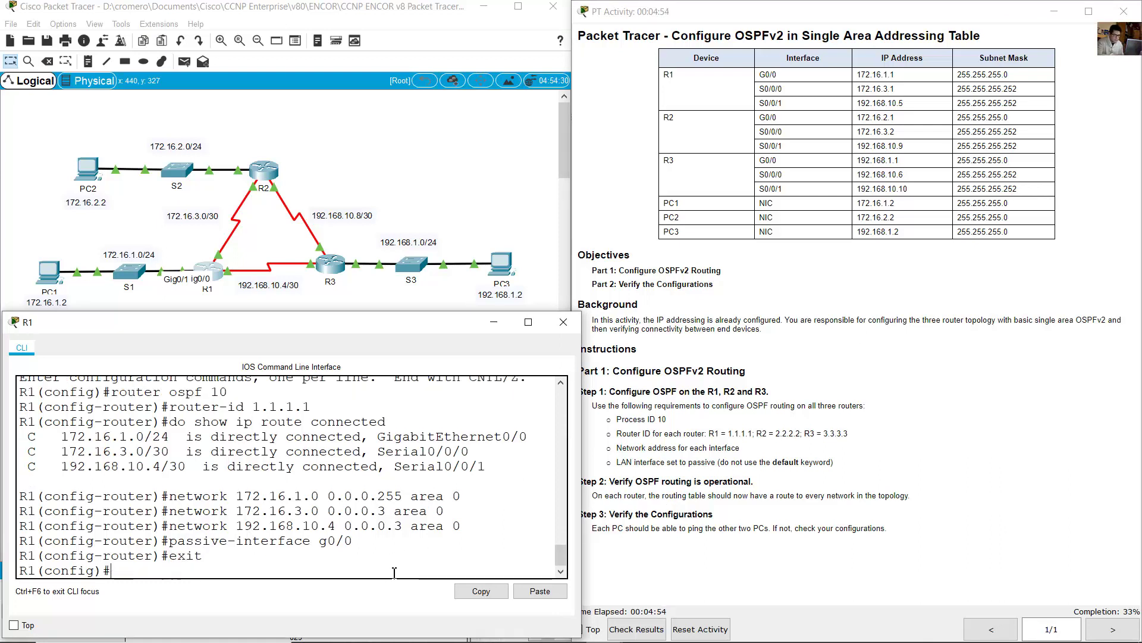
{"action": "left_click", "coordinate": [709, 494]}
{"action": "left_click_drag", "start_coordinate": [637, 391], "coordinate": [770, 391]}
{"action": "left_click_drag", "start_coordinate": [153, 466], "coordinate": [111, 571]}
Open R2's CLI, resize it, and enter global configuration mode.
{"action": "left_click", "coordinate": [339, 177]}
{"action": "left_click", "coordinate": [266, 172]}
{"action": "left_click_drag", "start_coordinate": [654, 128], "coordinate": [223, 288]}
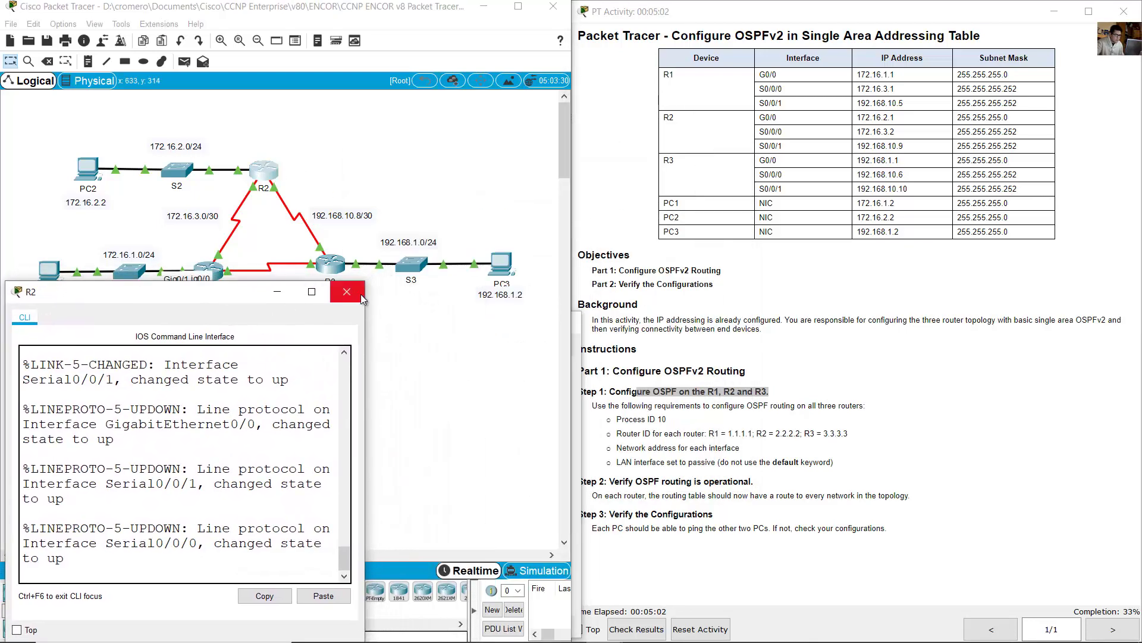
{"action": "left_click_drag", "start_coordinate": [364, 294], "coordinate": [578, 294]}
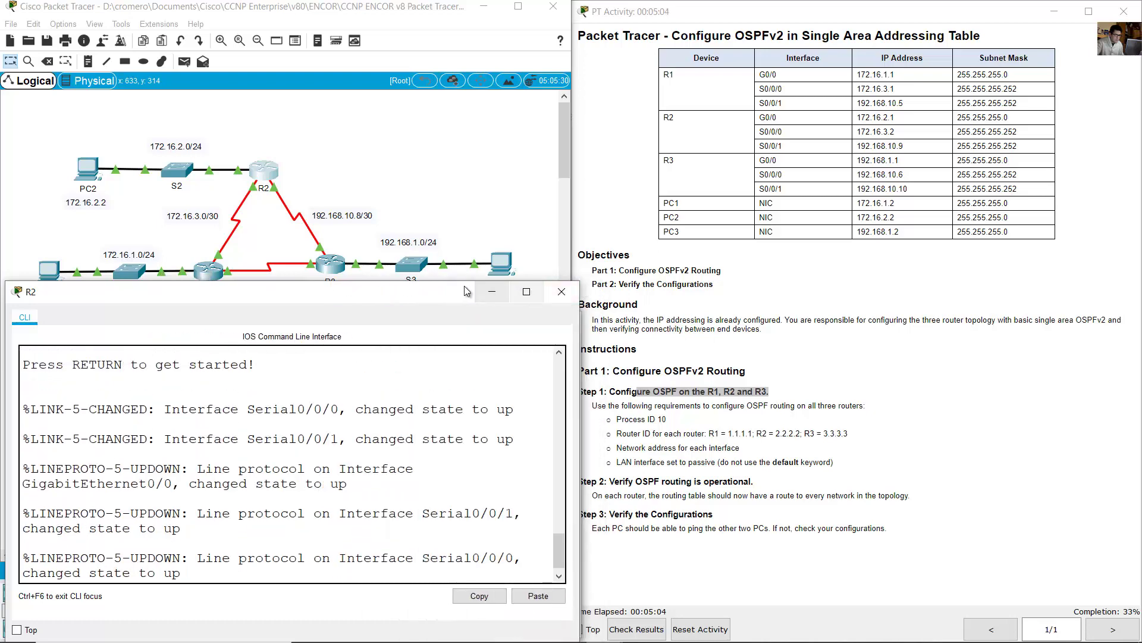
{"action": "left_click_drag", "start_coordinate": [467, 283], "coordinate": [467, 326]}
{"action": "key", "text": "Return"}
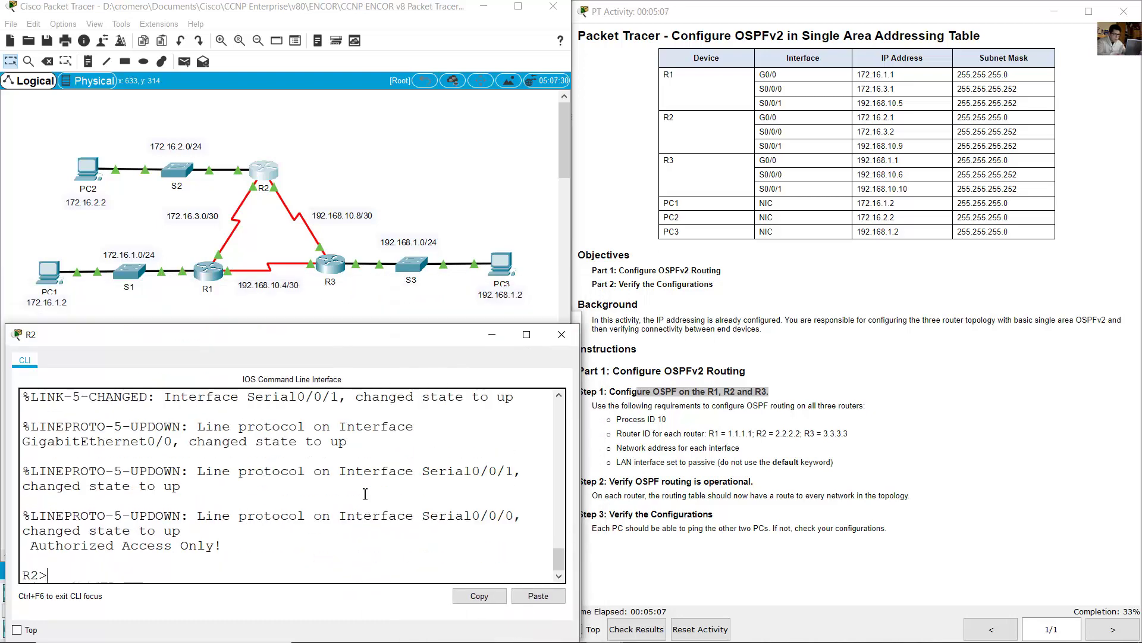
{"action": "type", "text": "en"}
{"action": "key", "text": "Return"}
{"action": "type", "text": "conf term"}
{"action": "key", "text": "Return"}
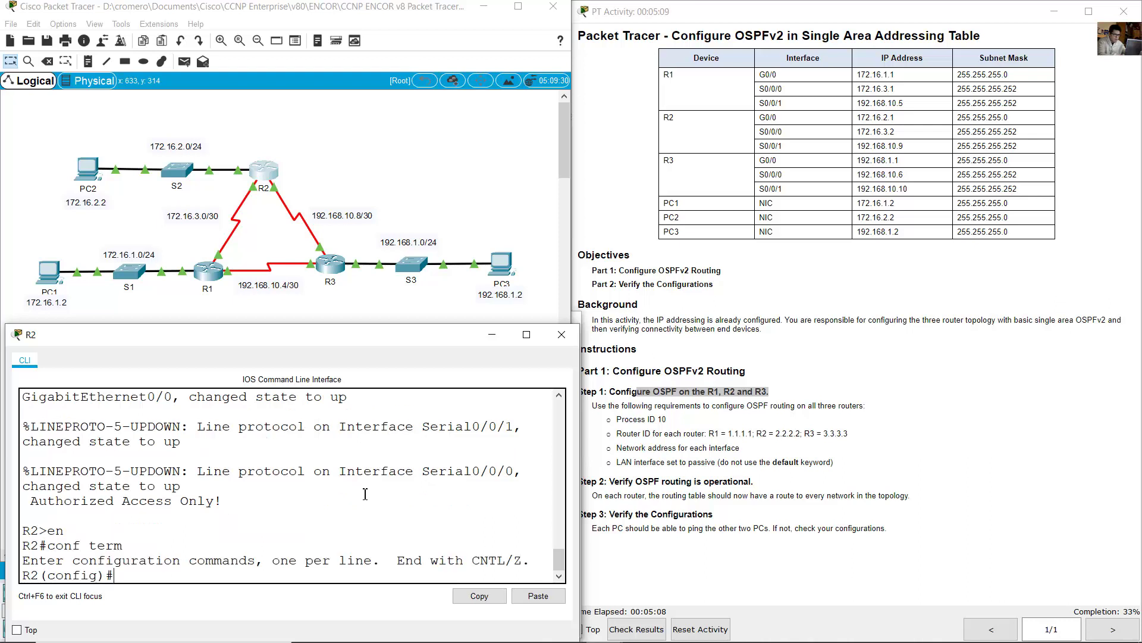
Start OSPF process 10 on R2 with router ID 2.2.2.2 and list connected networks.
{"action": "type", "text": "router"}
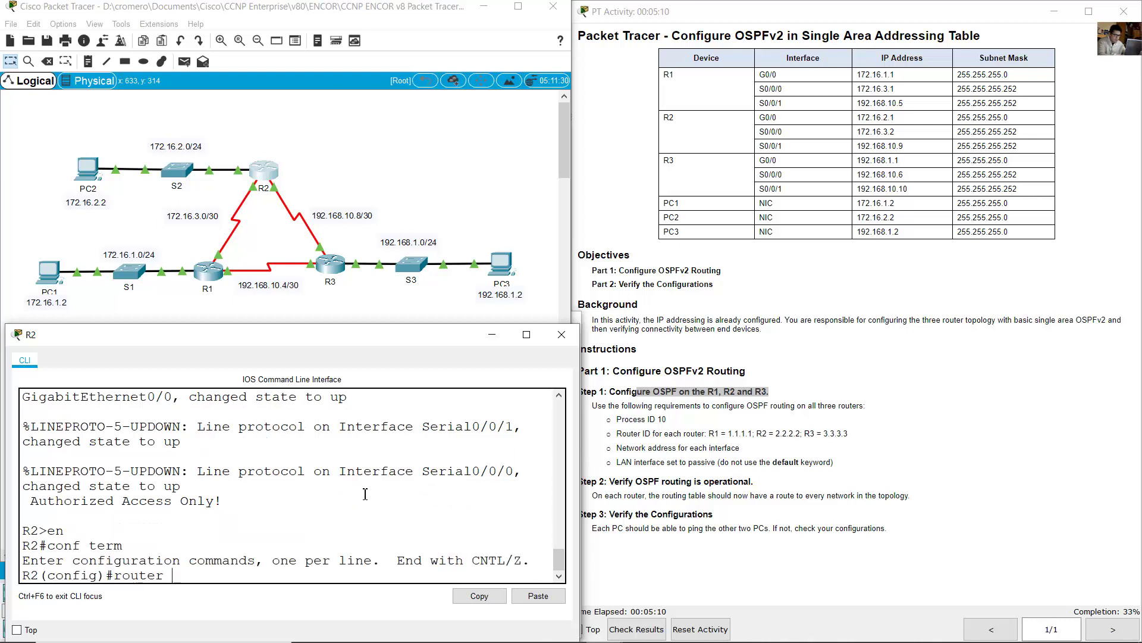
{"action": "type", "text": " ospf 10"}
{"action": "key", "text": "Return"}
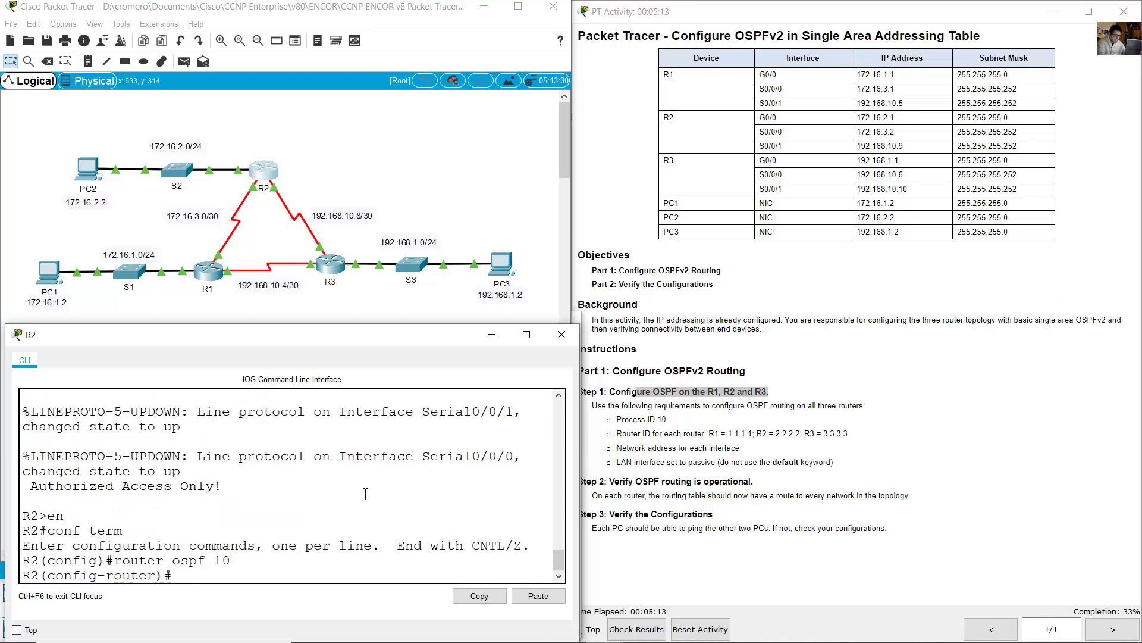
{"action": "type", "text": "router-id 2.2.2.2"}
{"action": "key", "text": "Return"}
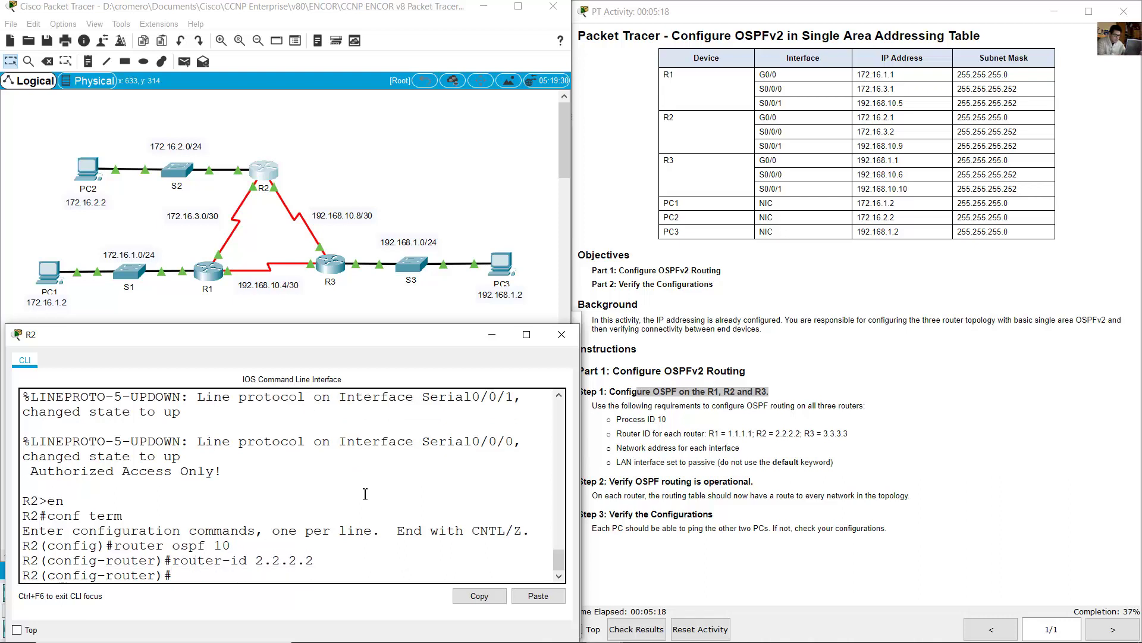
{"action": "type", "text": "do show ip route"}
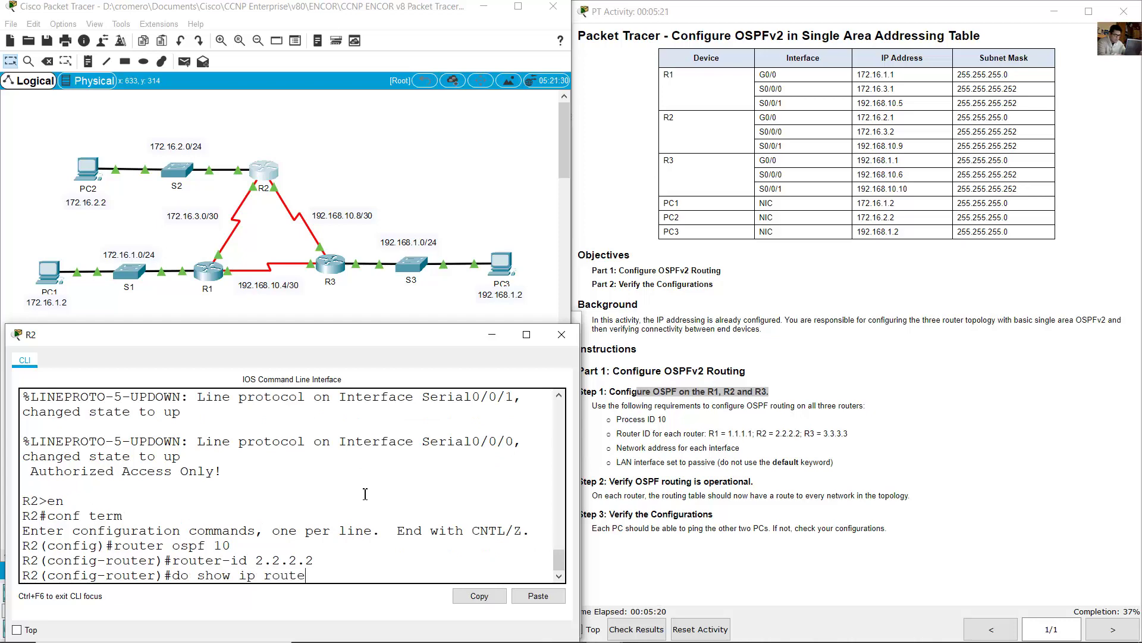
{"action": "type", "text": " connected"}
{"action": "key", "text": "Return"}
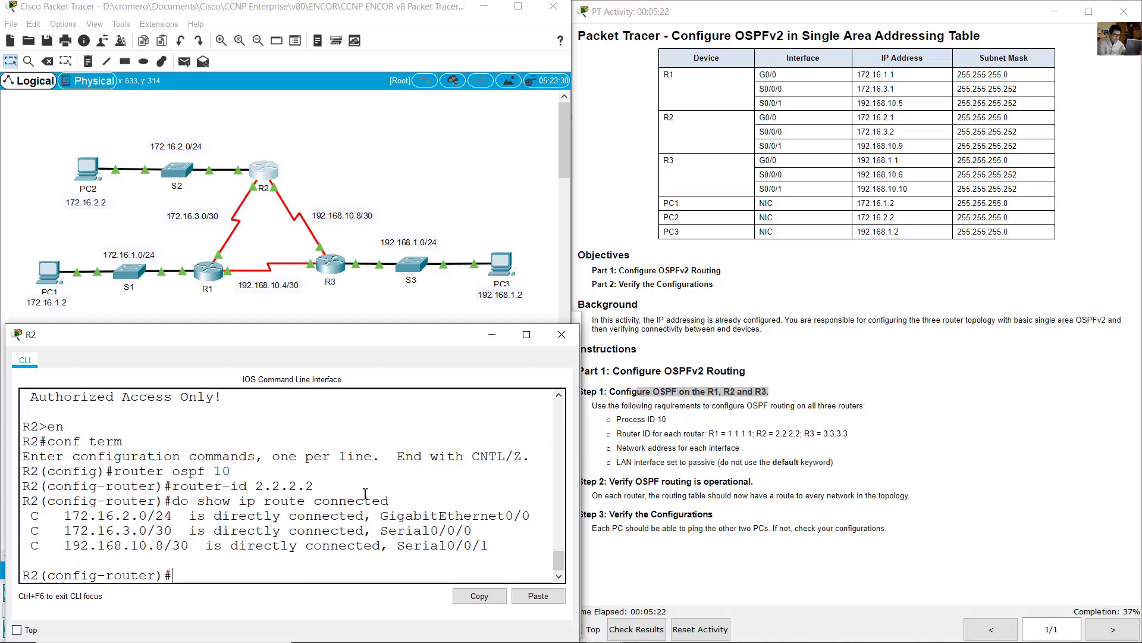
Advertise 172.16.2.0 0.0.0.255 in area 0 on R2.
{"action": "type", "text": "network "}
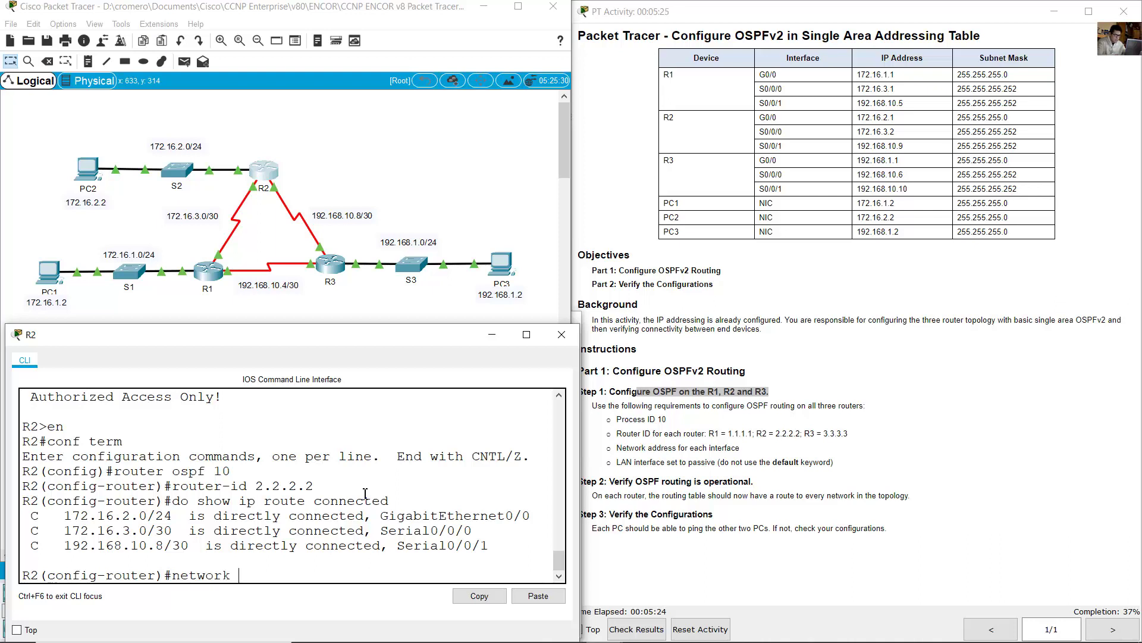
{"action": "type", "text": "172.16.2.0 0.0.0.255"}
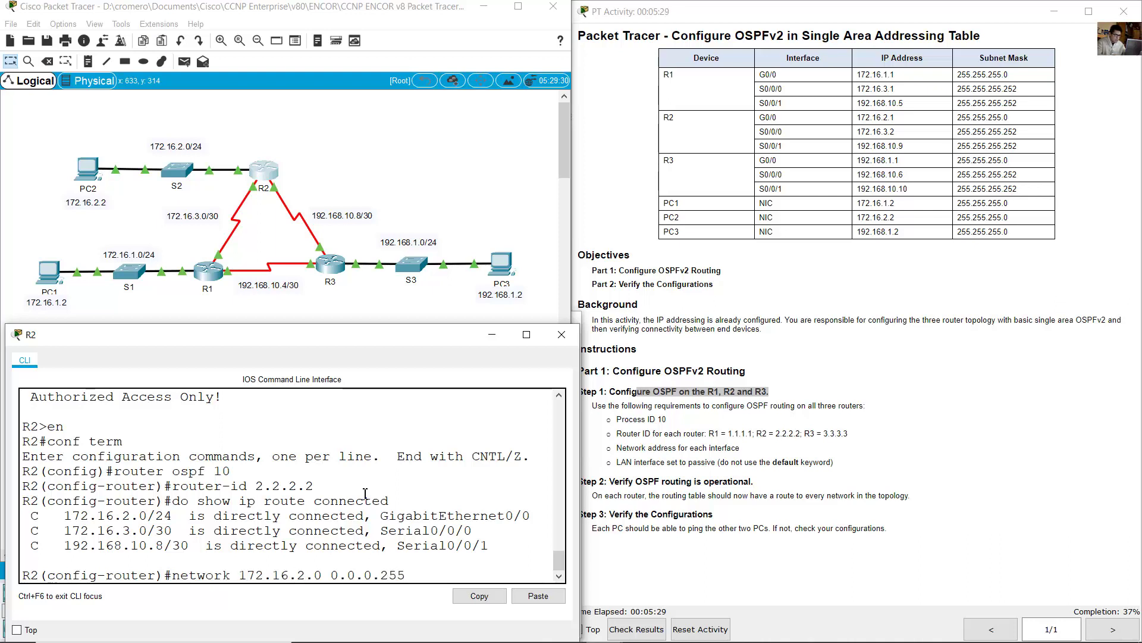
{"action": "type", "text": " are 0"}
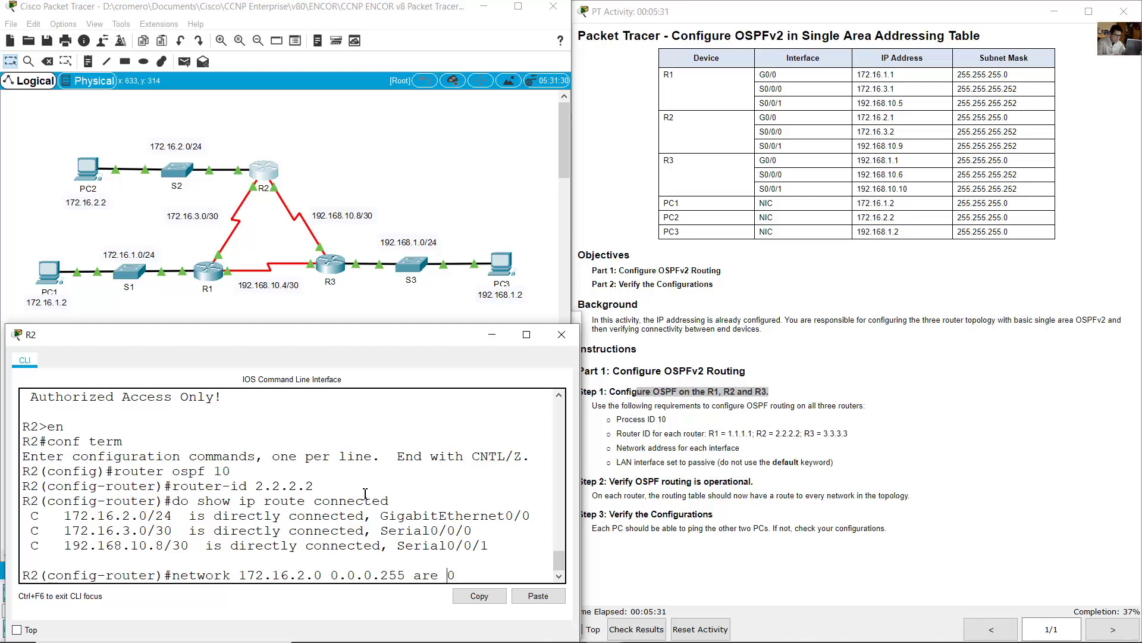
{"action": "key", "text": "BackSpace"}
{"action": "type", "text": "a"}
{"action": "key", "text": "Return"}
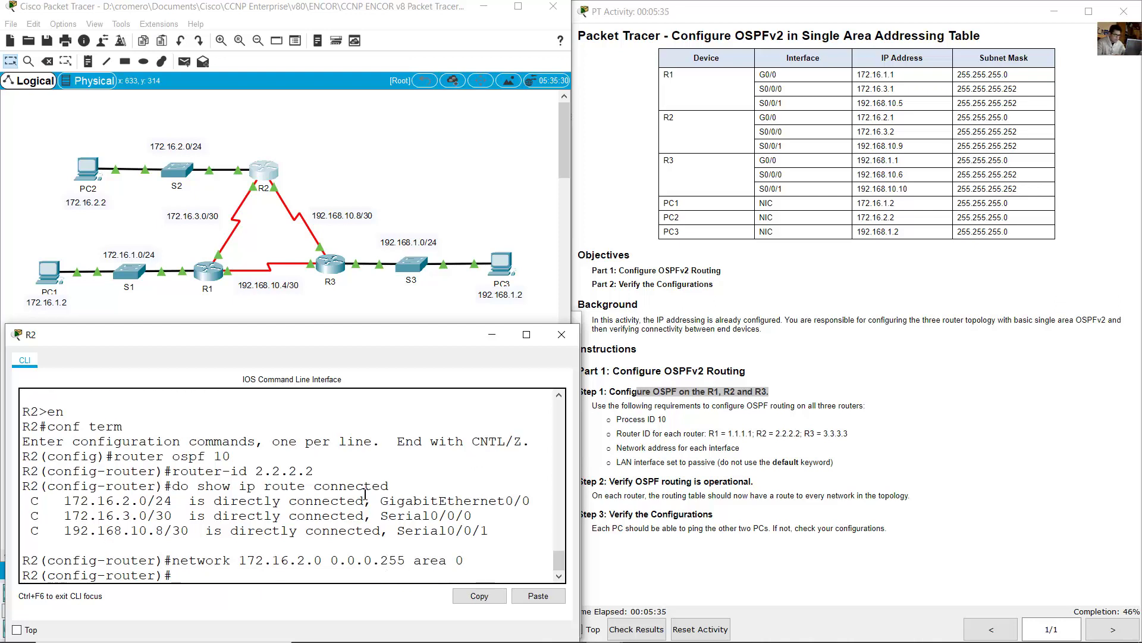
Advertise 172.16.3.0 0.0.0.3 in area 0 on R2.
{"action": "key", "text": "Up"}
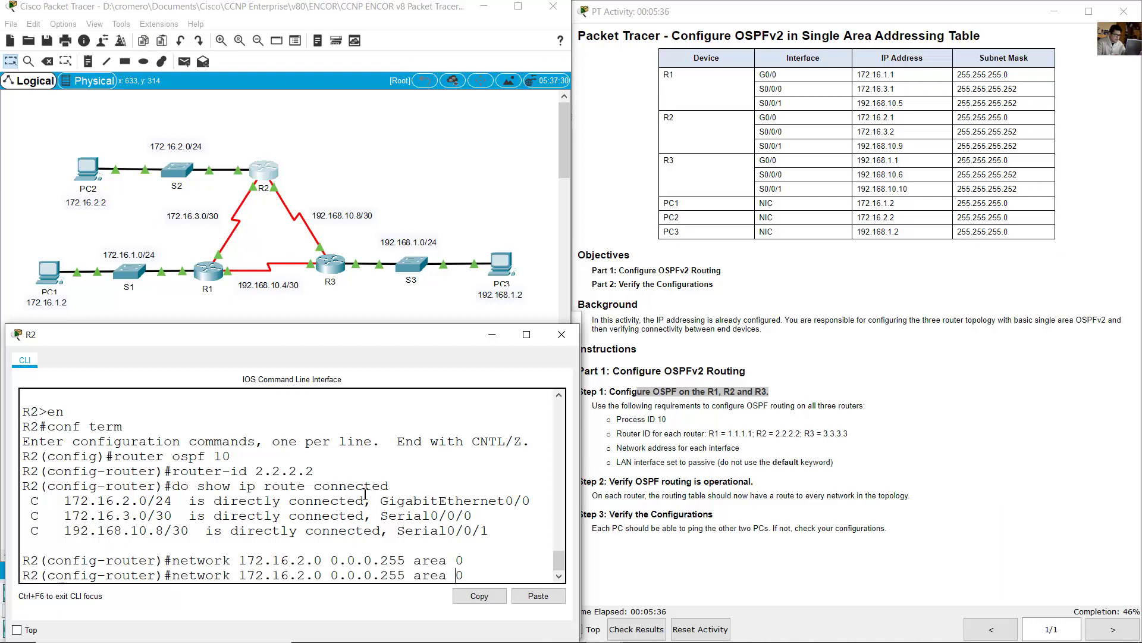
{"action": "key", "text": "Left"}
{"action": "key", "text": "Left"}
{"action": "key", "text": "Left"}
{"action": "key", "text": "Left"}
{"action": "key", "text": "Left"}
{"action": "key", "text": "Left"}
{"action": "key", "text": "BackSpace"}
{"action": "type", "text": "3"}
{"action": "key", "text": "Right"}
{"action": "key", "text": "Right"}
{"action": "key", "text": "Right"}
{"action": "key", "text": "Right"}
{"action": "key", "text": "Right"}
{"action": "key", "text": "Right"}
{"action": "key", "text": "Right"}
{"action": "key", "text": "Right"}
{"action": "key", "text": "Right"}
{"action": "key", "text": "Right"}
{"action": "key", "text": "Right"}
{"action": "key", "text": "Right"}
{"action": "key", "text": "BackSpace"}
{"action": "key", "text": "BackSpace"}
{"action": "key", "text": "BackSpace"}
{"action": "type", "text": "3"}
{"action": "key", "text": "Return"}
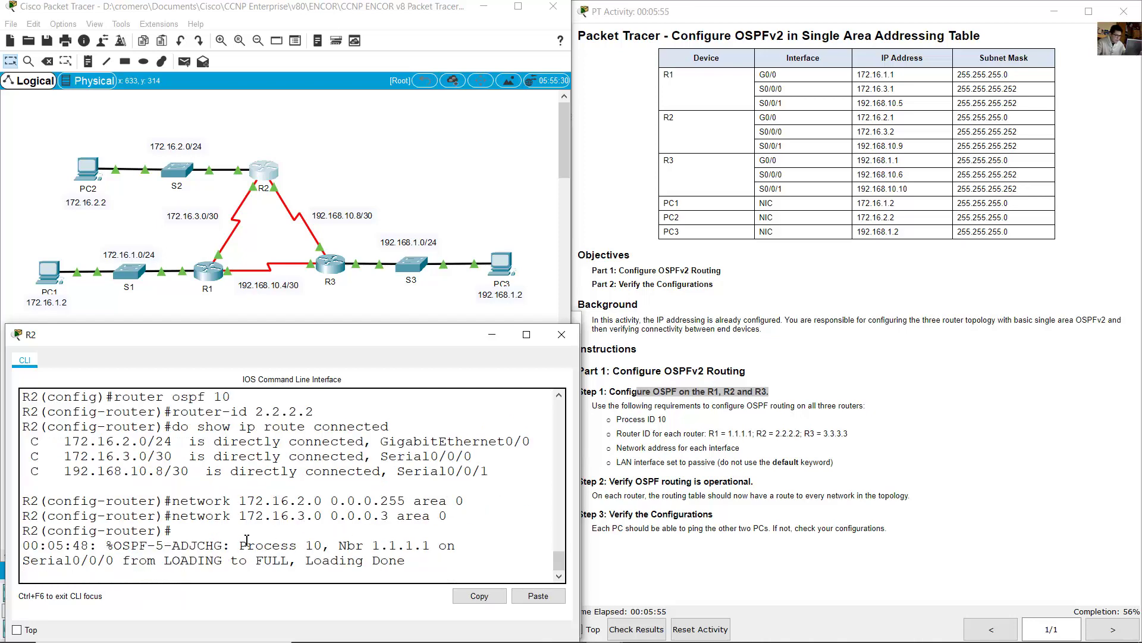
Check R2's new adjacency with neighbour 1.1.1.1 against the R1–R2 link on the topology.
{"action": "left_click_drag", "start_coordinate": [247, 540], "coordinate": [407, 560]}
{"action": "left_click", "coordinate": [337, 545]}
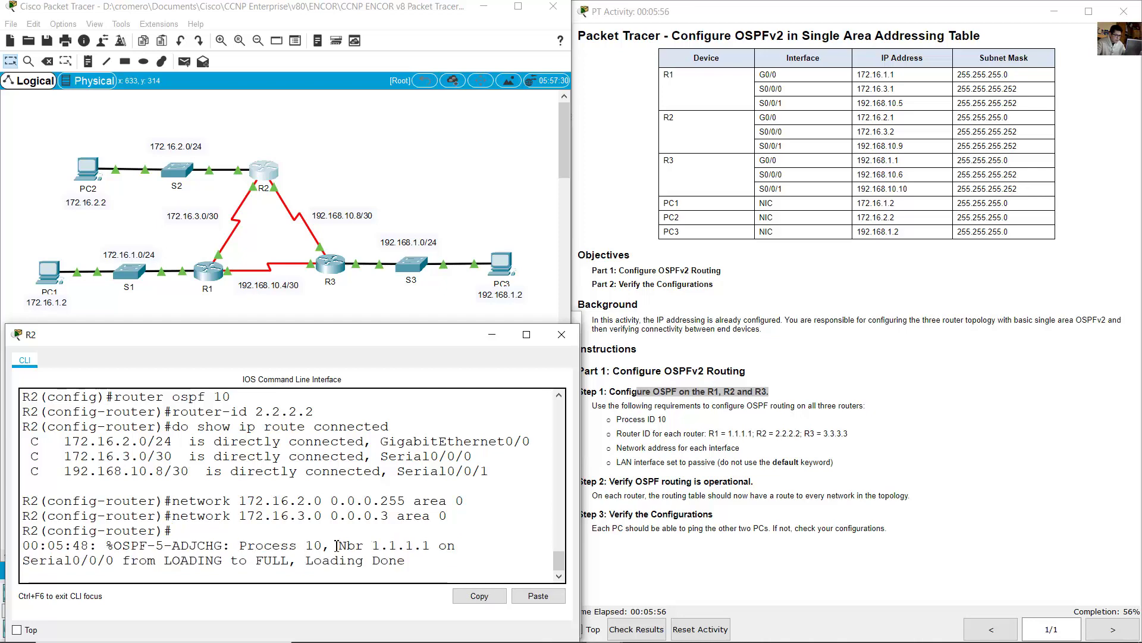
{"action": "left_click_drag", "start_coordinate": [337, 545], "coordinate": [430, 545]}
{"action": "left_click", "coordinate": [244, 306]}
{"action": "left_click_drag", "start_coordinate": [257, 240], "coordinate": [197, 207]}
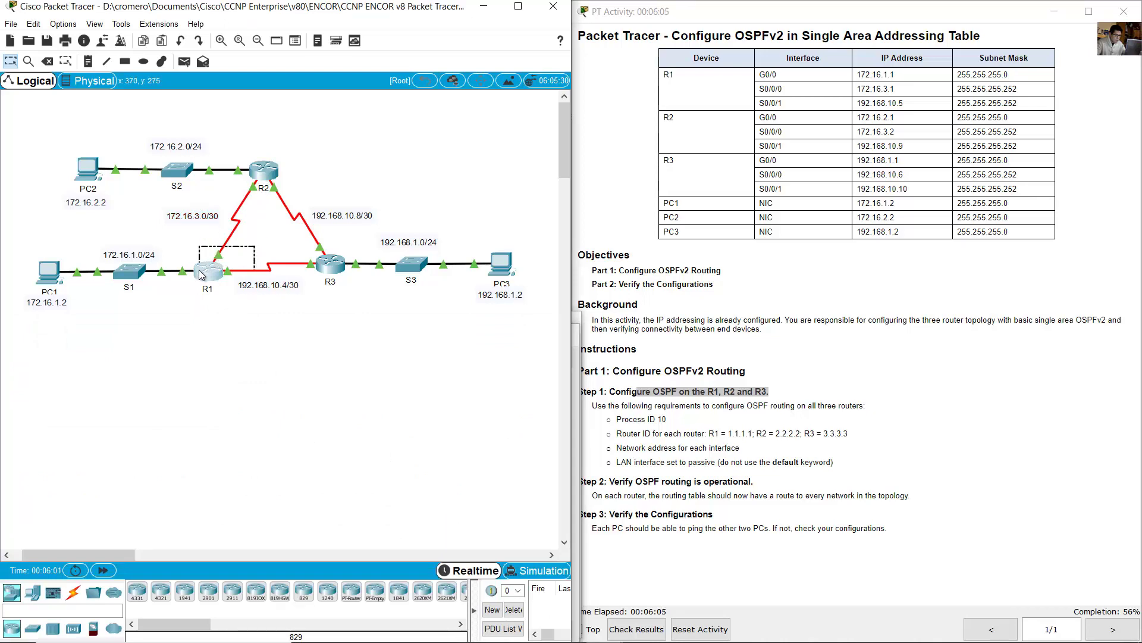
{"action": "left_click_drag", "start_coordinate": [261, 212], "coordinate": [259, 160]}
{"action": "left_click", "coordinate": [260, 167]}
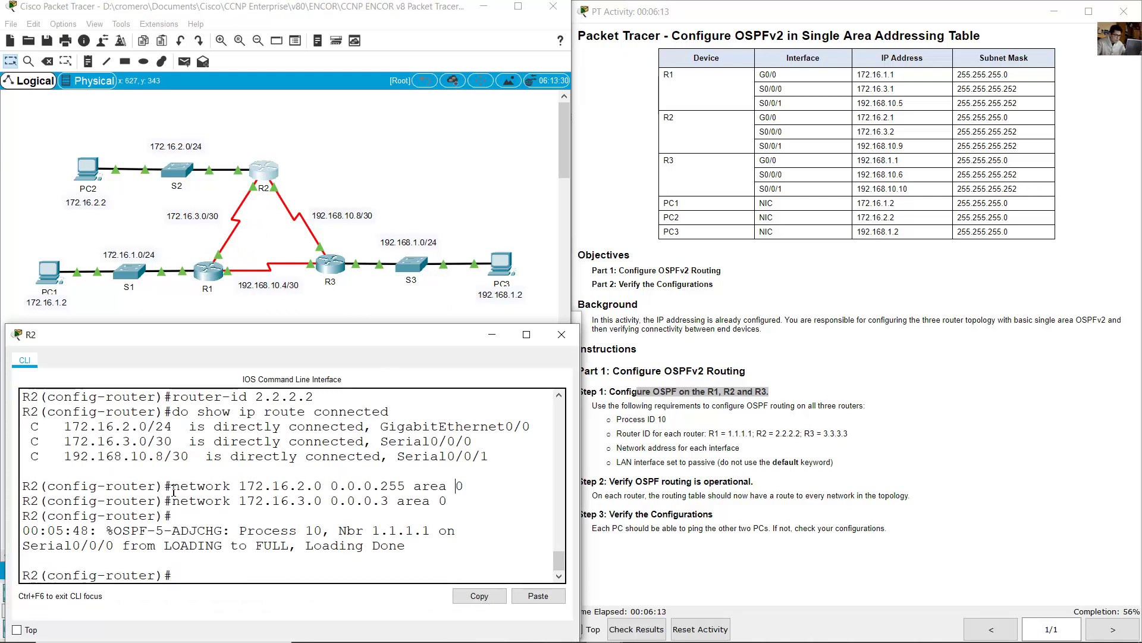
Advertise R2's connected 192.168.10.8/30 network with network 192.168.10.8 0.0.0.3 area 0.
{"action": "left_click_drag", "start_coordinate": [173, 489], "coordinate": [455, 500]}
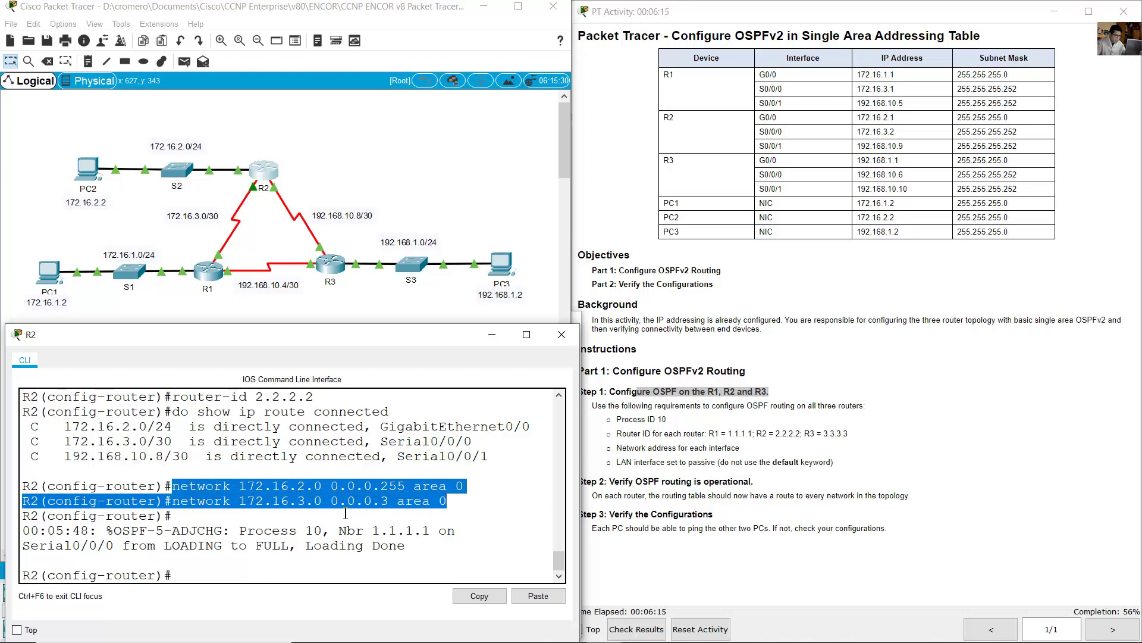
{"action": "left_click", "coordinate": [260, 475]}
{"action": "left_click_drag", "start_coordinate": [55, 454], "coordinate": [489, 455]}
{"action": "left_click", "coordinate": [312, 571]}
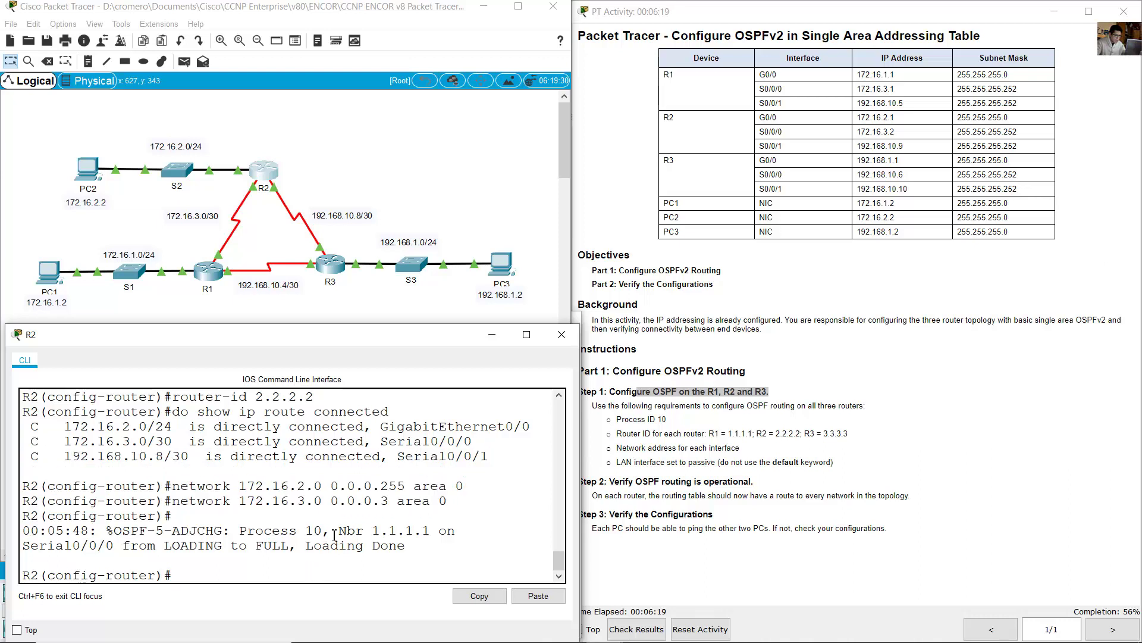
{"action": "type", "text": "network "}
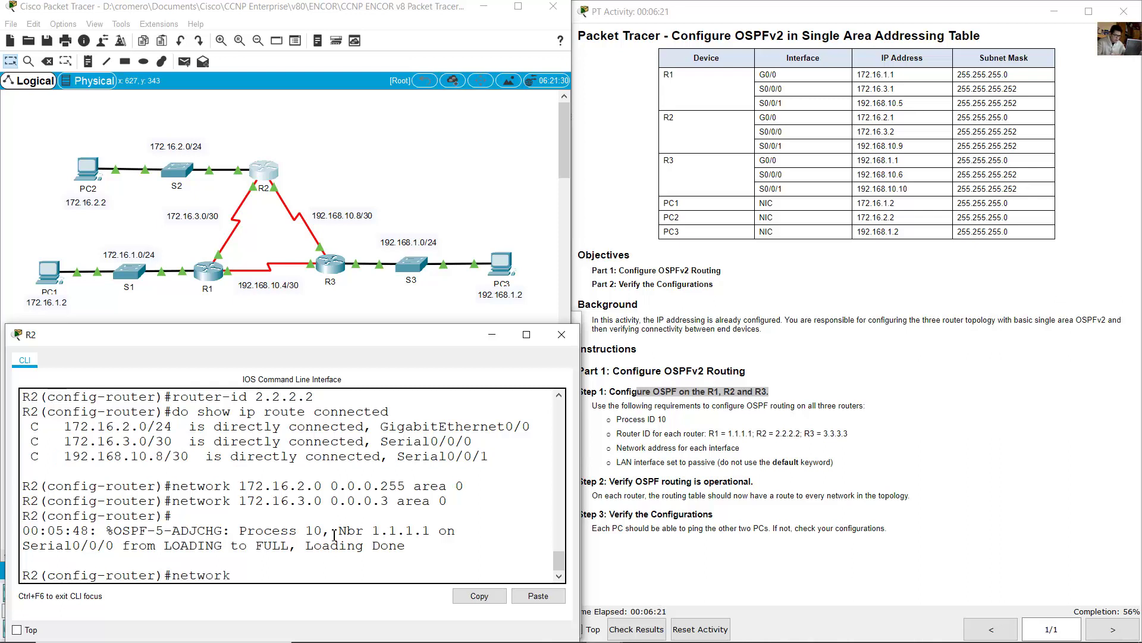
{"action": "type", "text": "192.168.10.8 0.0.0.3 ar"}
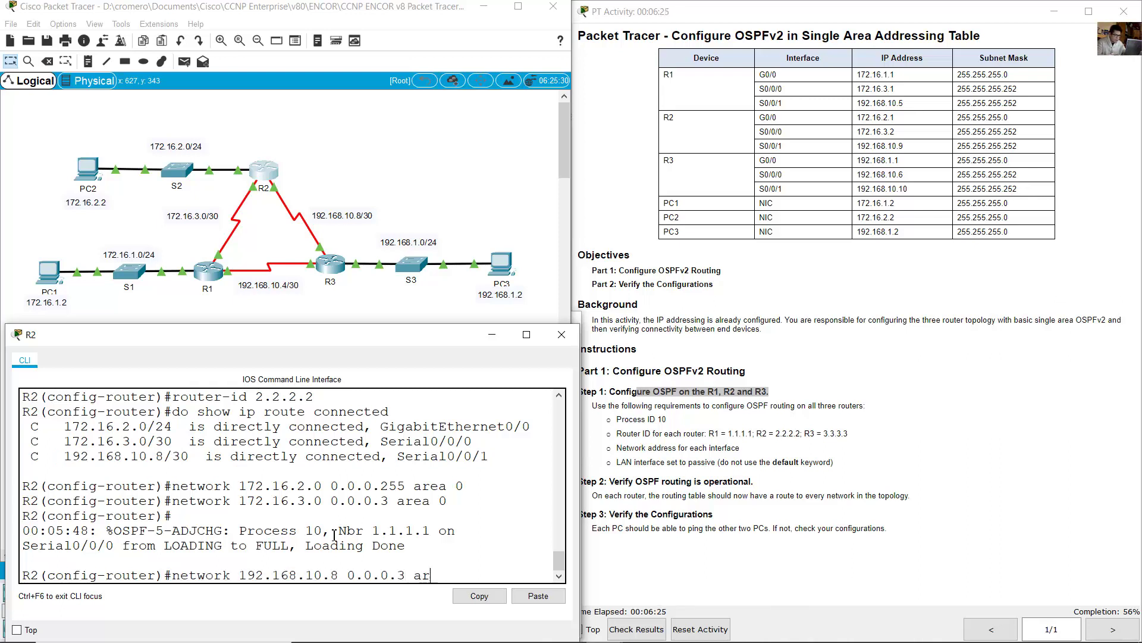
{"action": "type", "text": "ea 0"}
{"action": "key", "text": "Return"}
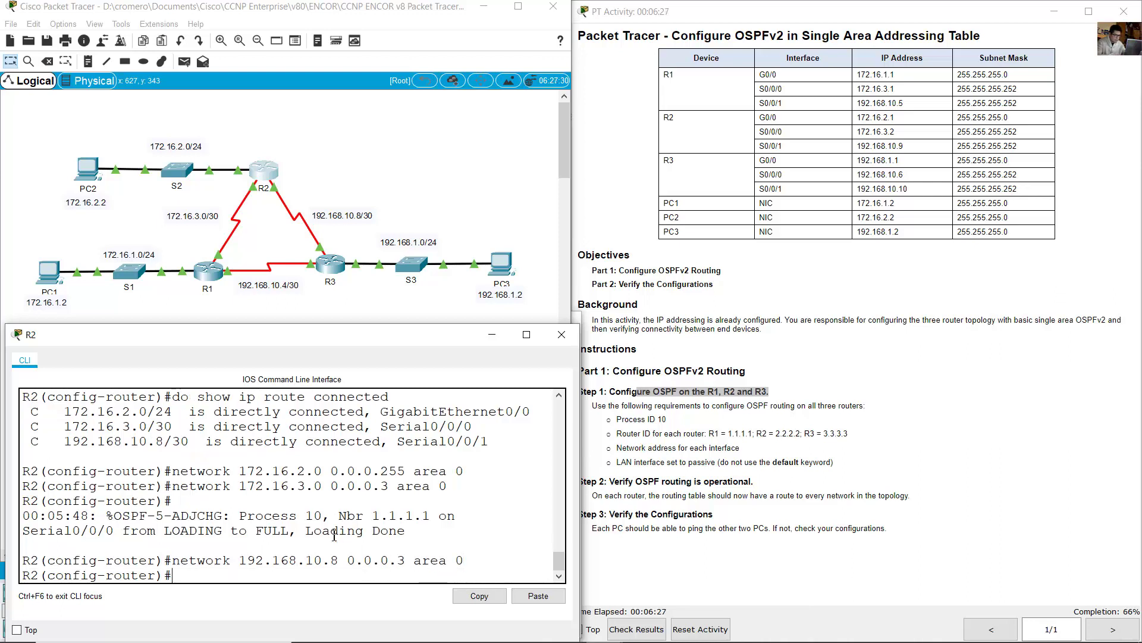
Make R2's G0/0 LAN interface passive per the activity instructions, then exit OSPF configuration.
{"action": "left_click", "coordinate": [862, 434]}
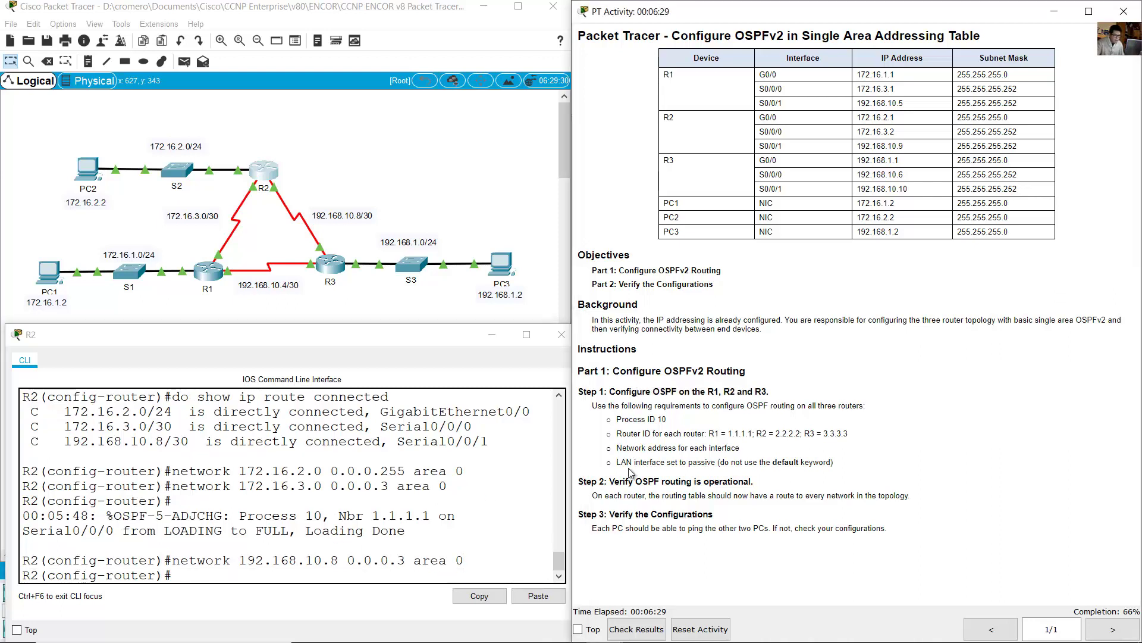
{"action": "left_click_drag", "start_coordinate": [635, 463], "coordinate": [772, 462]}
{"action": "left_click", "coordinate": [238, 144]}
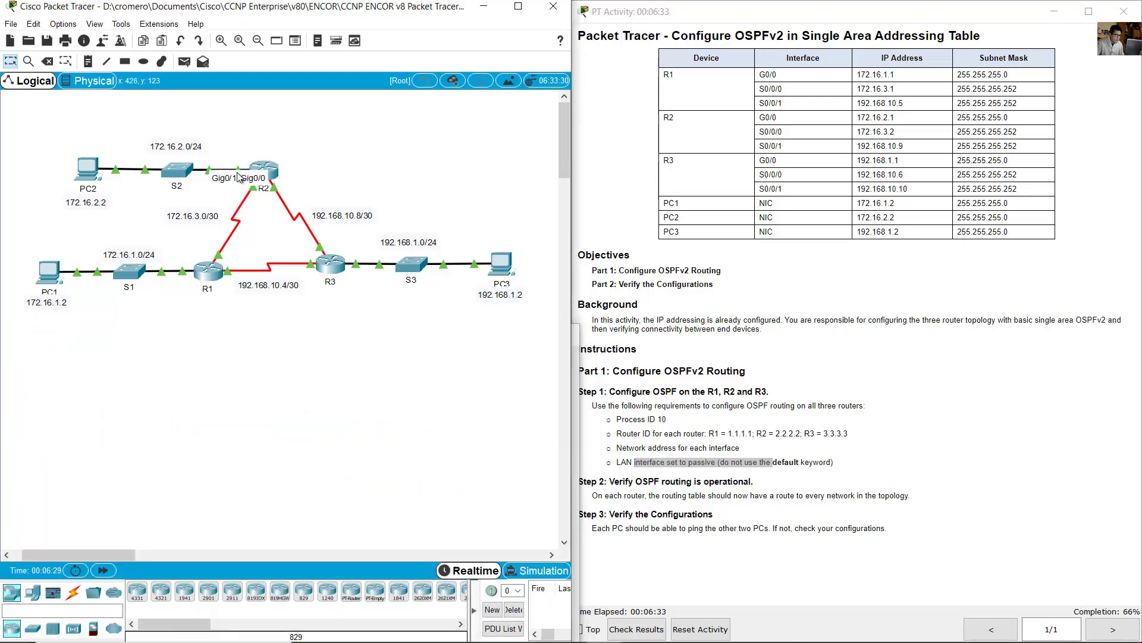
{"action": "left_click", "coordinate": [263, 171]}
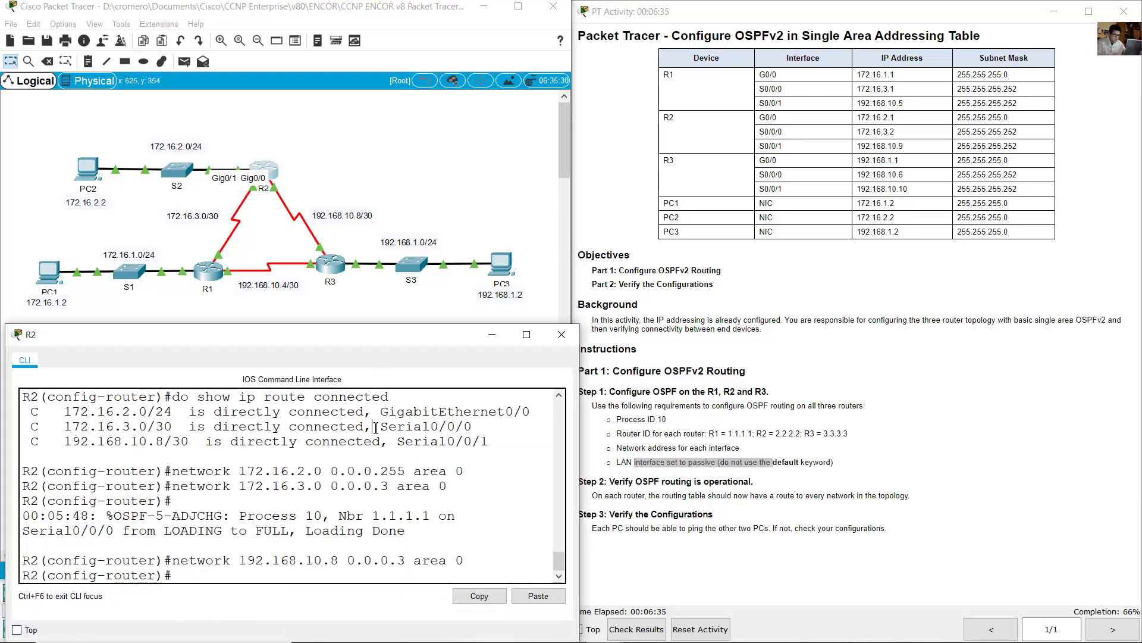
{"action": "type", "text": "passive-interface g0/0"}
{"action": "key", "text": "Return"}
{"action": "type", "text": "exit"}
{"action": "key", "text": "Return"}
{"action": "left_click", "coordinate": [467, 177]}
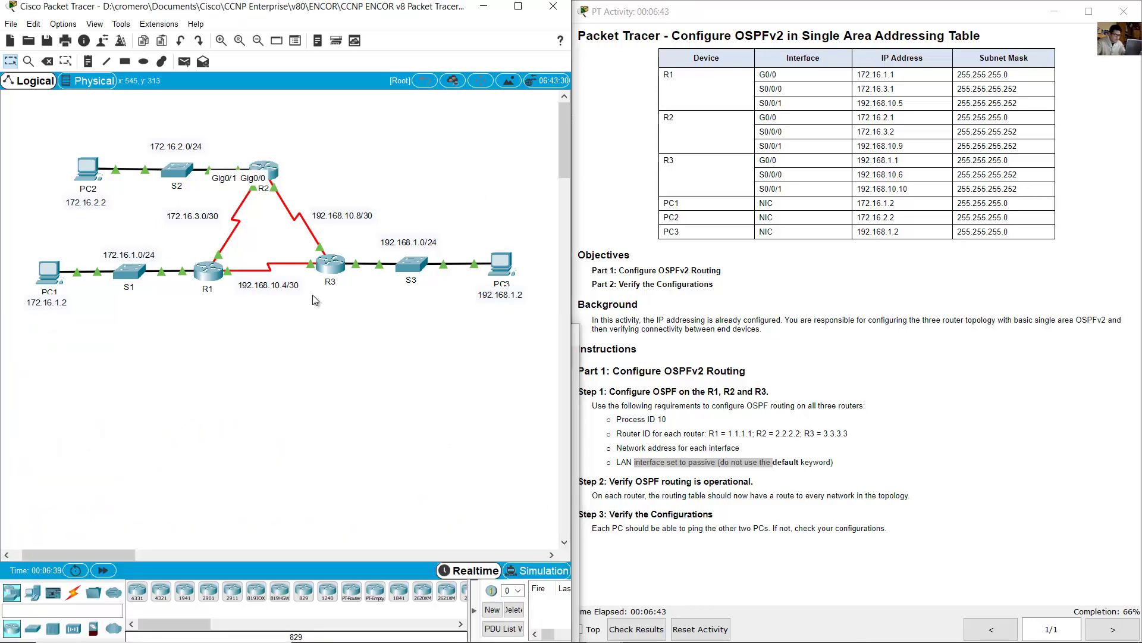
Open R3's command line and resize its window so R1 stays visible.
{"action": "left_click", "coordinate": [329, 263]}
{"action": "left_click_drag", "start_coordinate": [509, 140], "coordinate": [120, 288]}
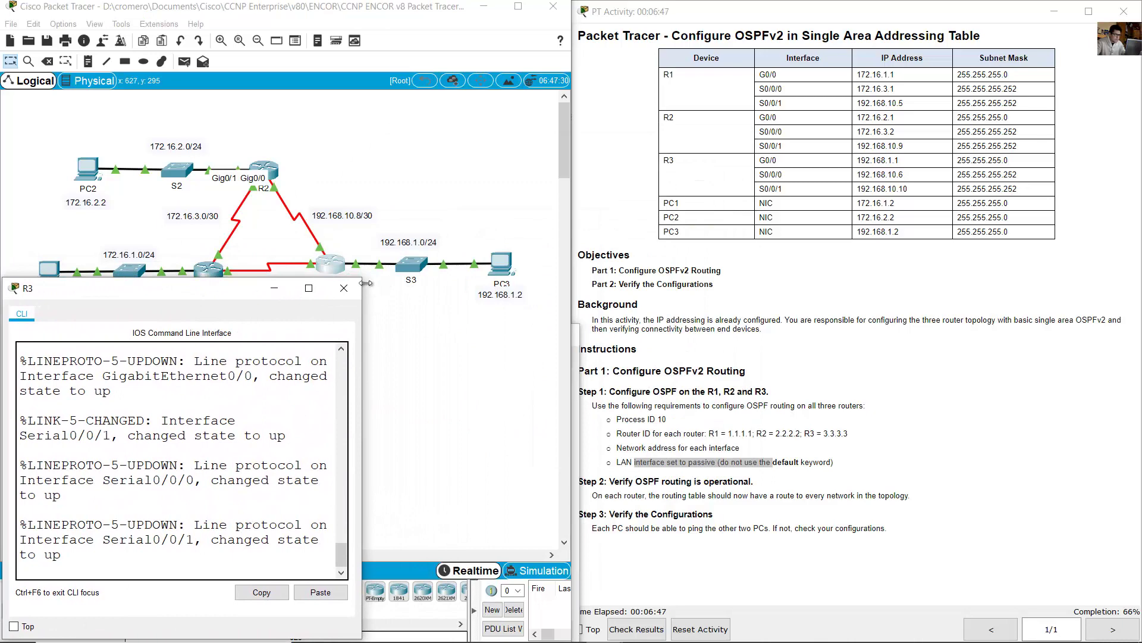
{"action": "left_click_drag", "start_coordinate": [363, 283], "coordinate": [586, 285]}
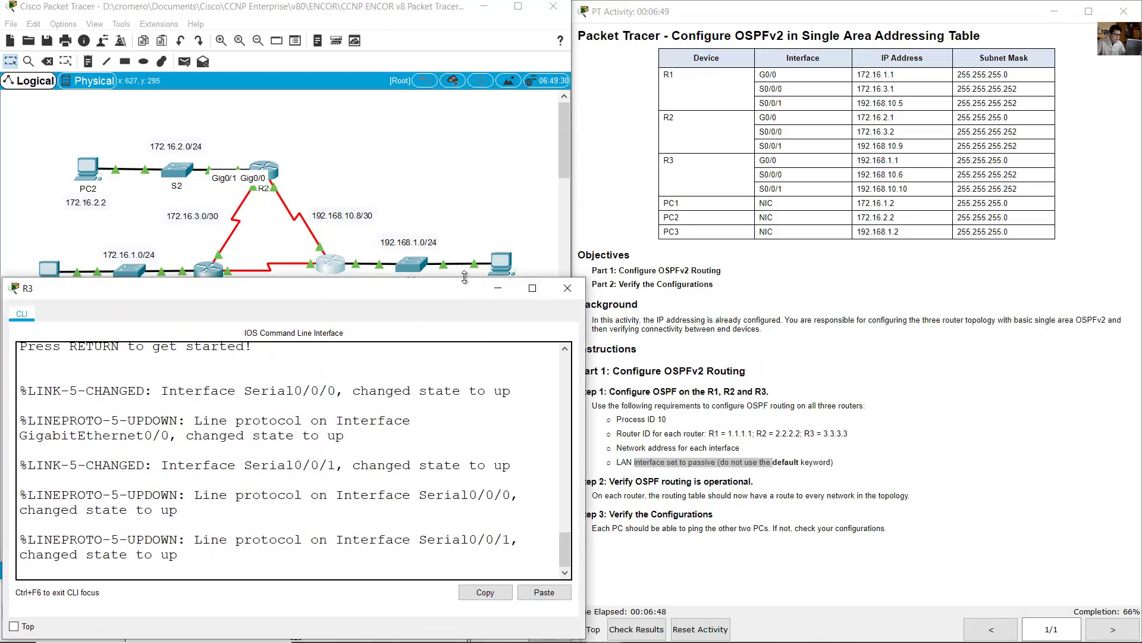
{"action": "left_click_drag", "start_coordinate": [468, 278], "coordinate": [479, 356]}
{"action": "left_click", "coordinate": [439, 471]}
{"action": "key", "text": "Return"}
Start OSPF process 10 on R3 with router ID 3.3.3.3.
{"action": "type", "text": "en"}
{"action": "key", "text": "Return"}
{"action": "type", "text": "conf term"}
{"action": "key", "text": "Return"}
{"action": "type", "text": "rout"}
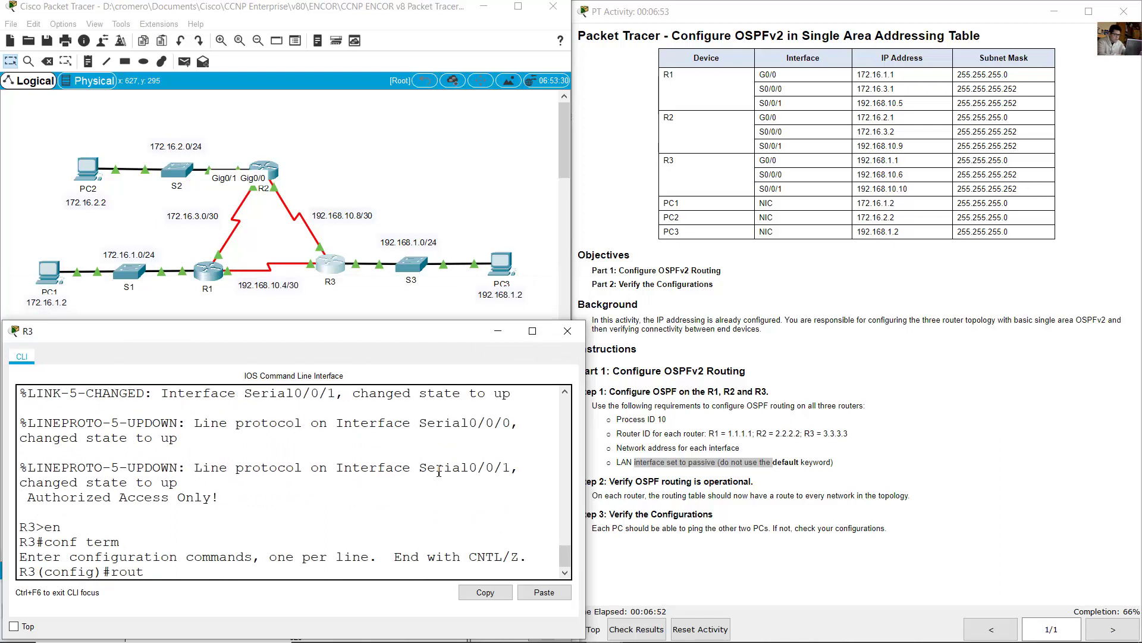
{"action": "type", "text": "er ospf 10"}
{"action": "key", "text": "Return"}
{"action": "type", "text": "router-id 3.3.3.3"}
{"action": "key", "text": "Return"}
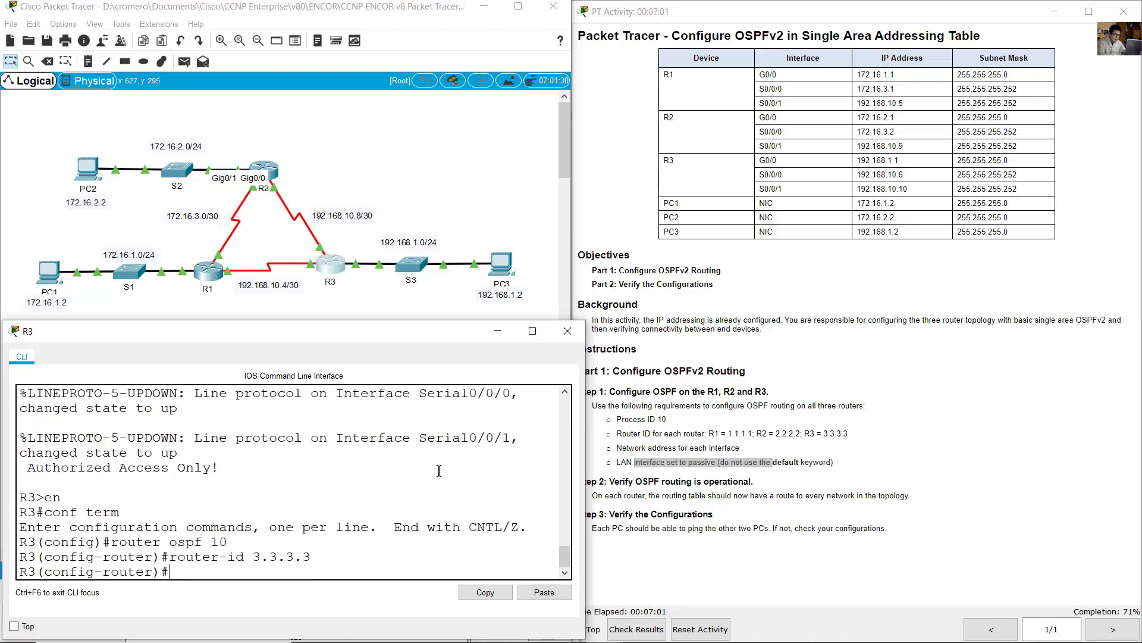
List R3's connected routes and advertise 192.168.1.0 0.0.0.255 in area 0.
{"action": "type", "text": "do show ip route connected"}
{"action": "key", "text": "Return"}
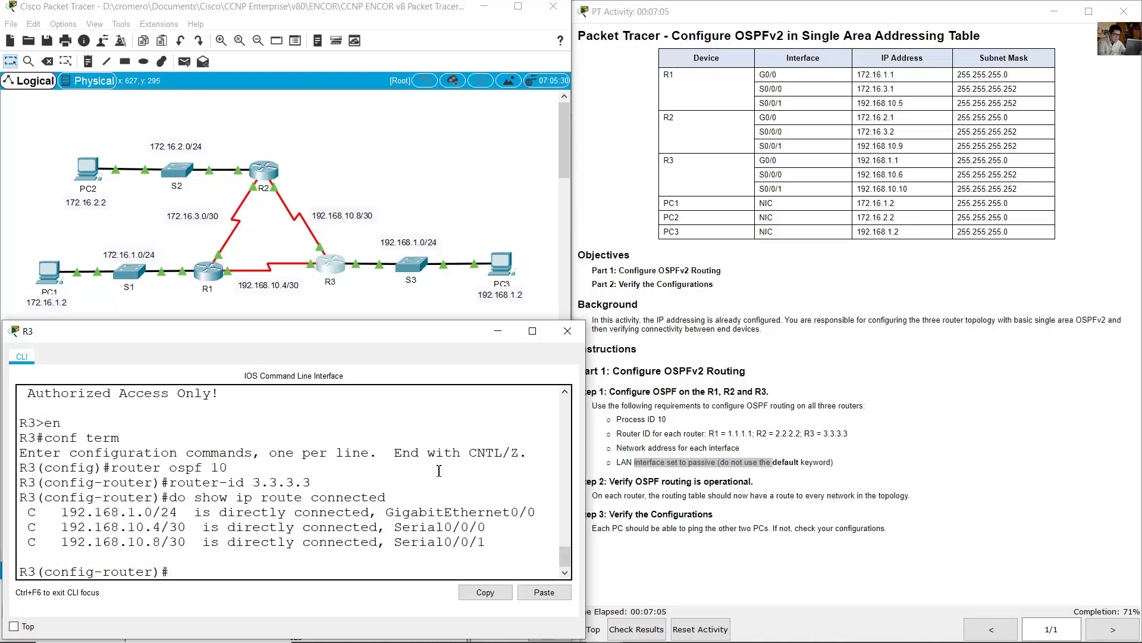
{"action": "type", "text": "network 192.168.1.0 0.0.0.255 a"}
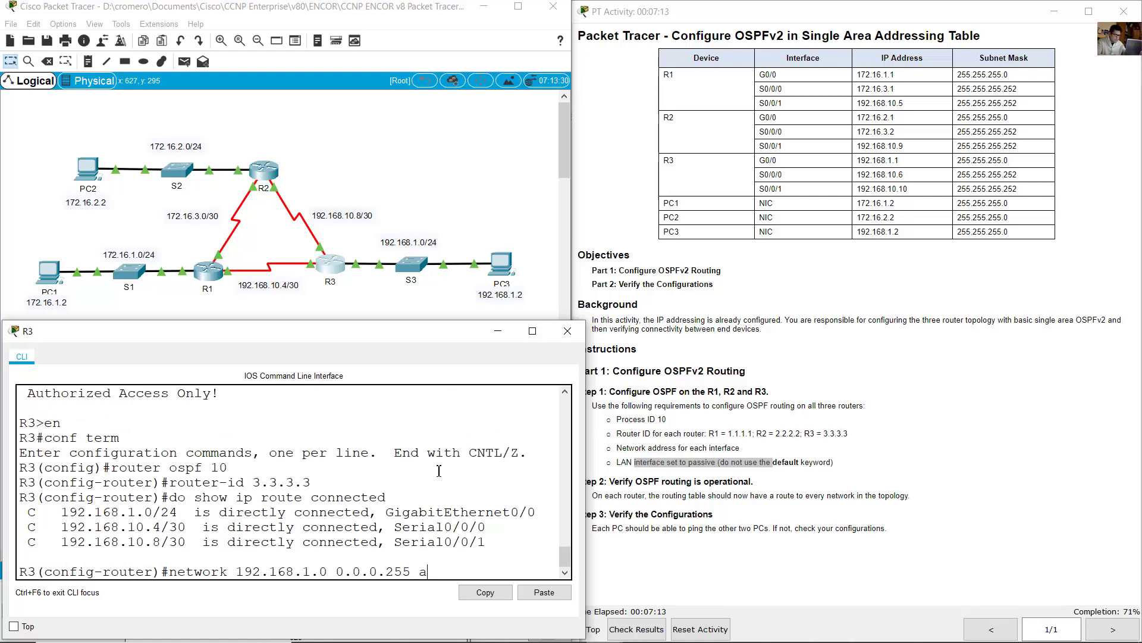
{"action": "type", "text": "rea 0"}
{"action": "key", "text": "Return"}
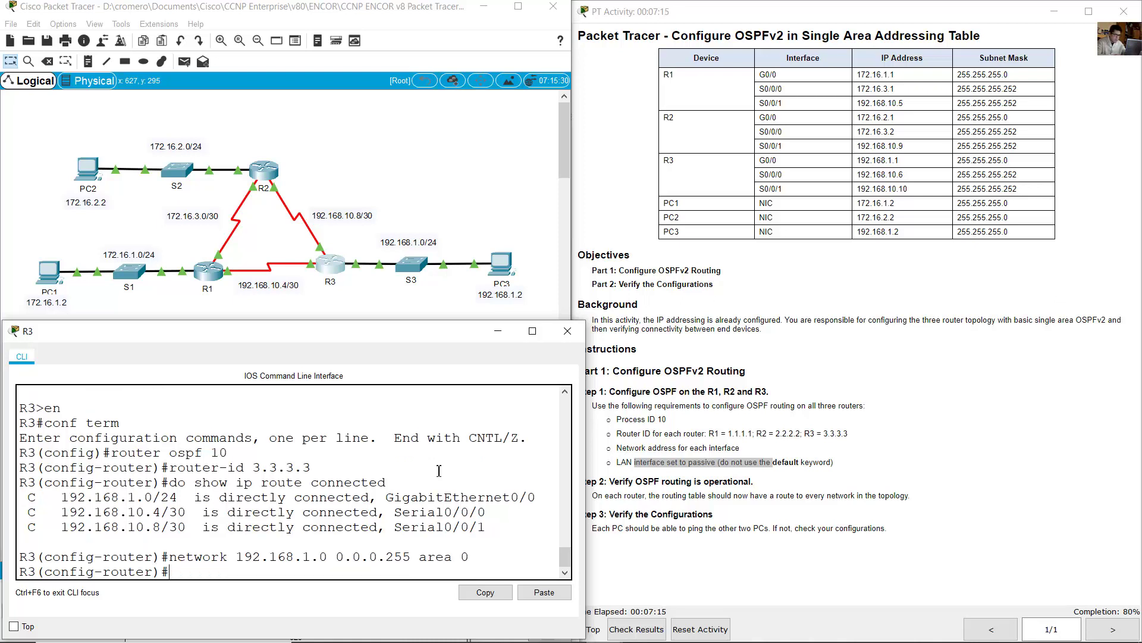
Advertise 192.168.10.4 0.0.0.3 in area 0 by editing the recalled network command.
{"action": "key", "text": "Up"}
{"action": "key", "text": "Left"}
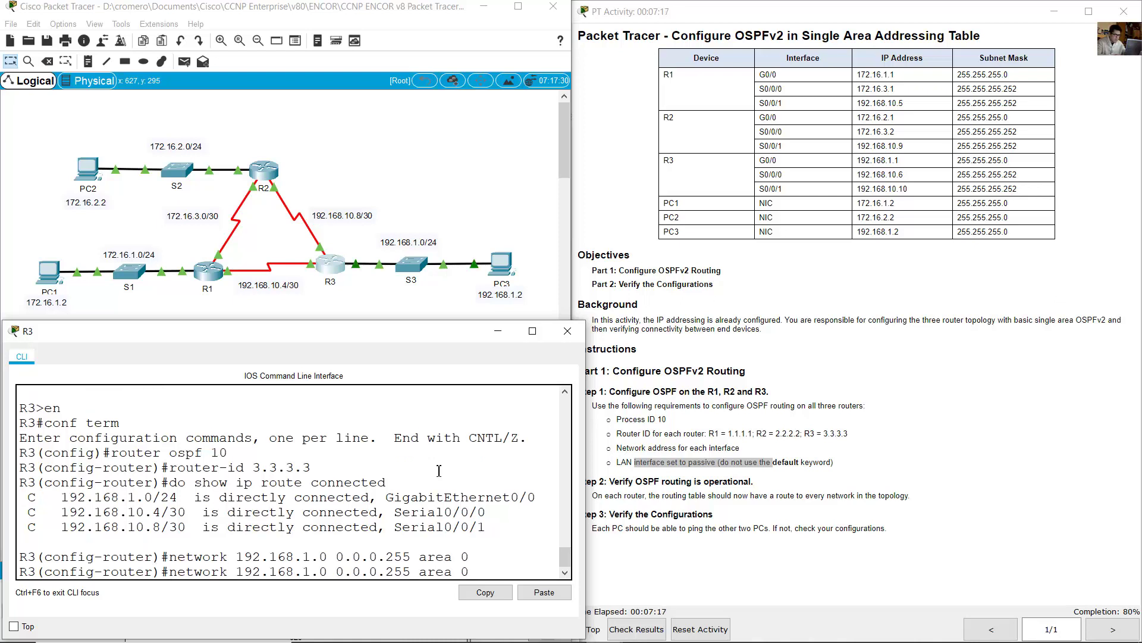
{"action": "key", "text": "Left"}
{"action": "type", "text": "0"}
{"action": "key", "text": "BackSpace"}
{"action": "type", "text": "4"}
{"action": "key", "text": "Right"}
{"action": "key", "text": "BackSpace"}
{"action": "key", "text": "BackSpace"}
{"action": "key", "text": "BackSpace"}
{"action": "type", "text": "3"}
{"action": "key", "text": "Return"}
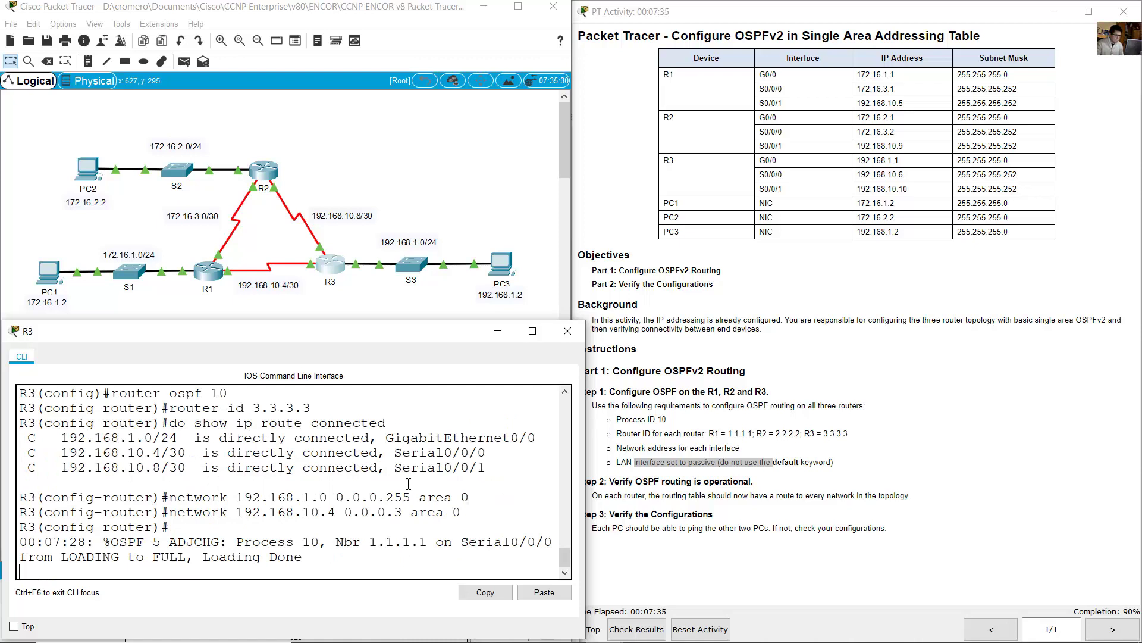
Note R3's adjacency with 1.1.1.1, then advertise 192.168.10.8 0.0.0.3 in area 0.
{"action": "left_click_drag", "start_coordinate": [236, 542], "coordinate": [292, 560]}
{"action": "left_click", "coordinate": [343, 563]}
{"action": "key", "text": "Return"}
{"action": "key", "text": "Up"}
{"action": "key", "text": "Left"}
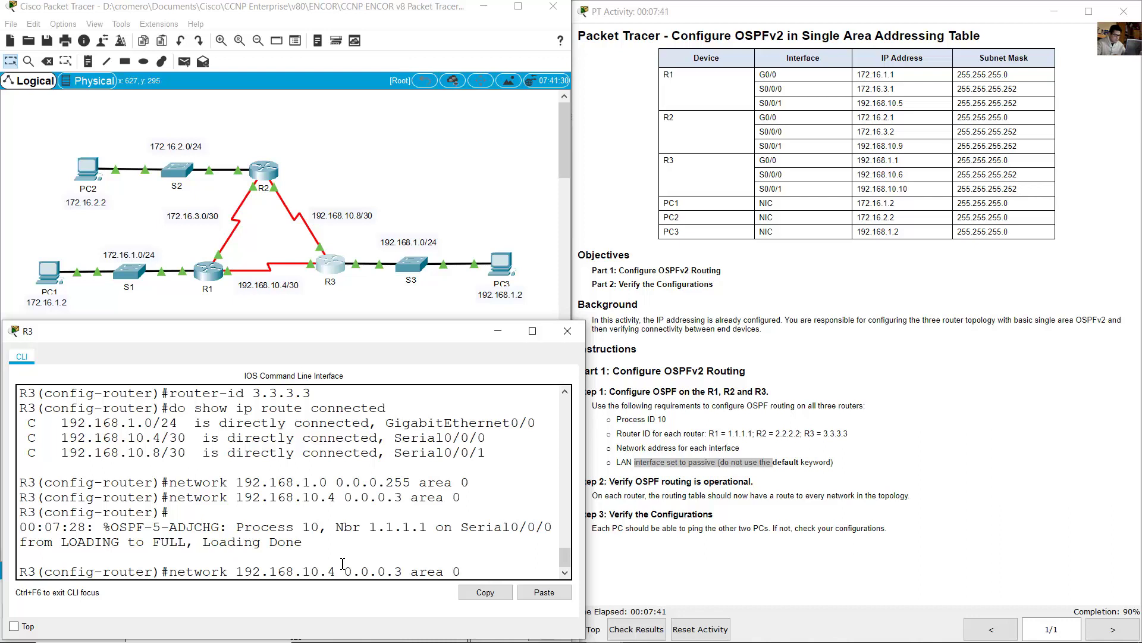
{"action": "key", "text": "BackSpace"}
{"action": "type", "text": "8"}
{"action": "key", "text": "Return"}
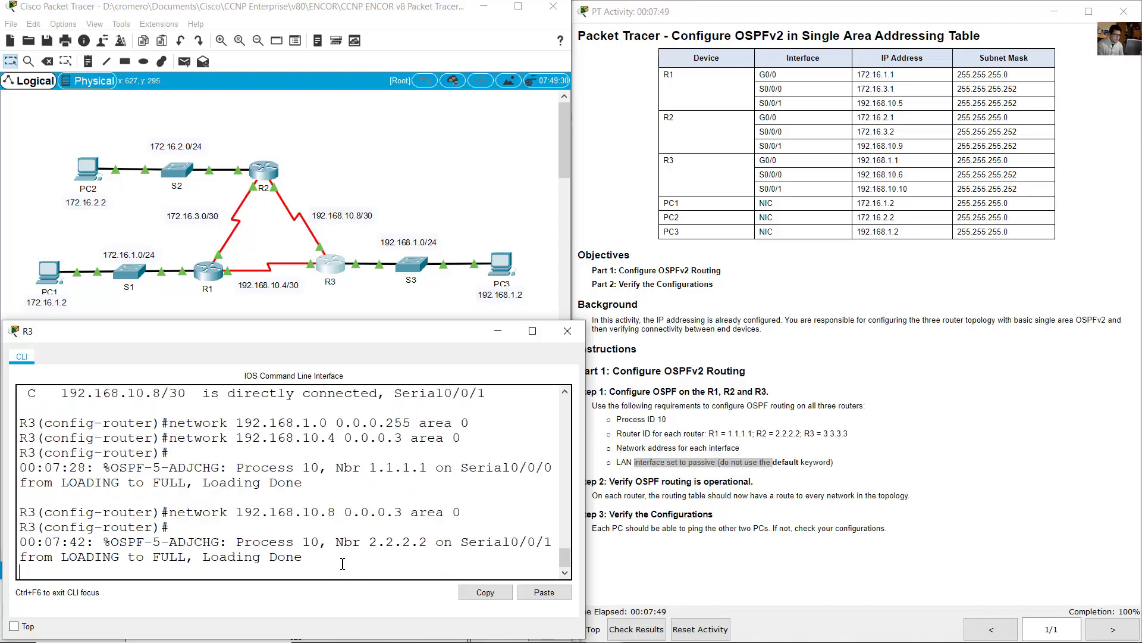
After the adjacency with 2.2.2.2 forms, make R3's LAN interface G0/0 passive.
{"action": "left_click_drag", "start_coordinate": [366, 539], "coordinate": [252, 543]}
{"action": "left_click", "coordinate": [388, 542]}
{"action": "left_click", "coordinate": [415, 528]}
{"action": "key", "text": "Return"}
{"action": "type", "text": "passive-interface"}
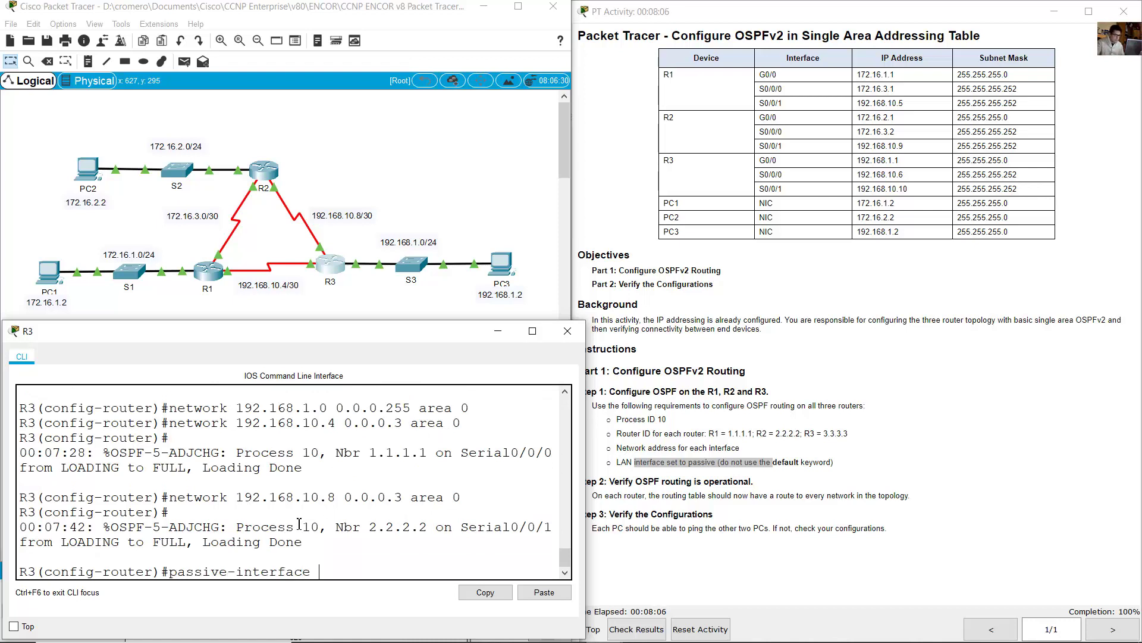
{"action": "scroll", "coordinate": [343, 485], "scroll_direction": "up", "scroll_amount": 2}
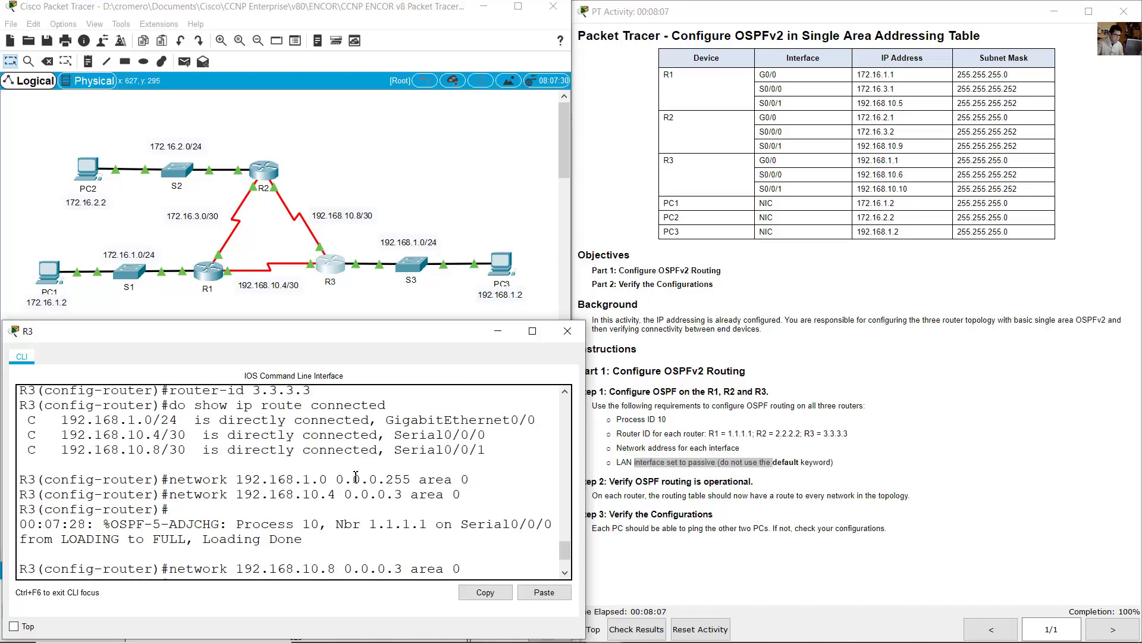
{"action": "left_click_drag", "start_coordinate": [385, 417], "coordinate": [535, 420]}
{"action": "left_click", "coordinate": [356, 254]}
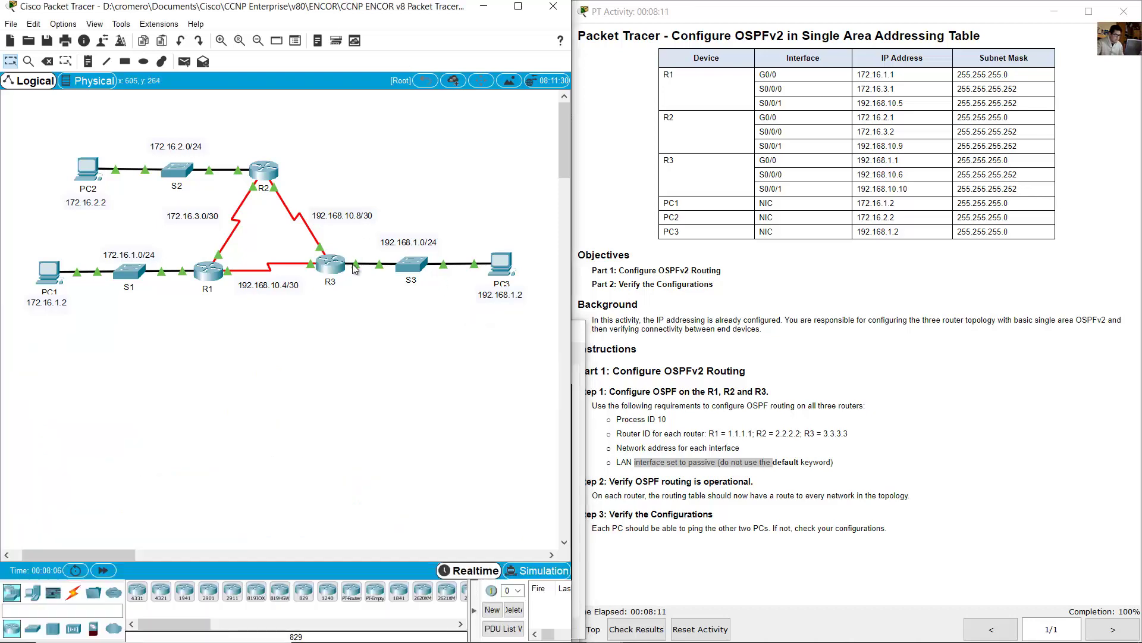
{"action": "left_click", "coordinate": [331, 264]}
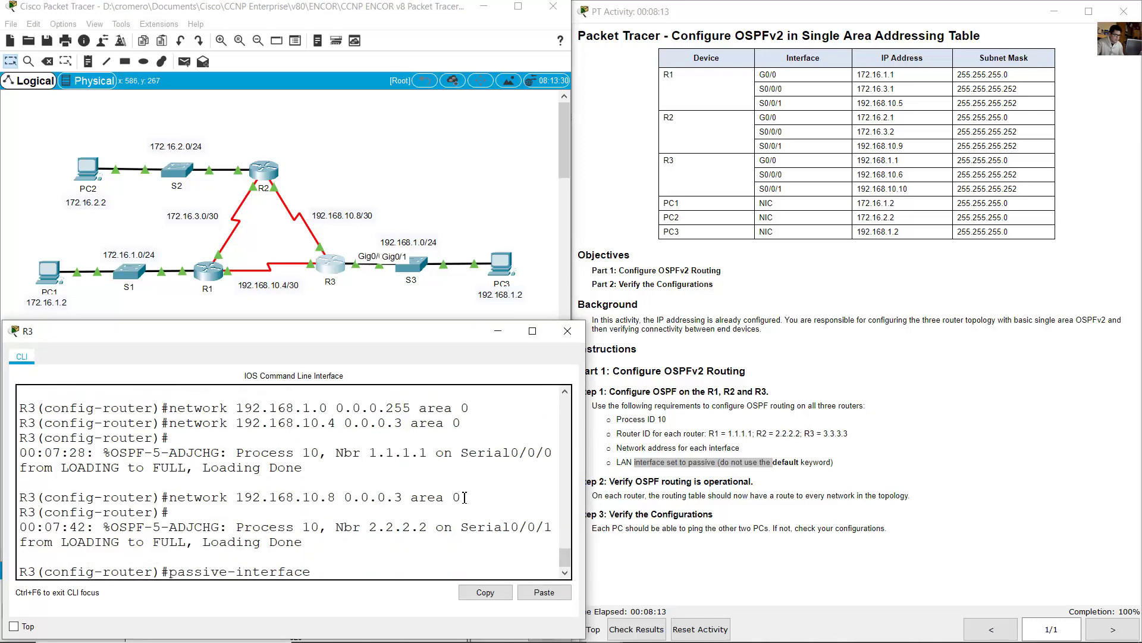
{"action": "type", "text": "g0/0"}
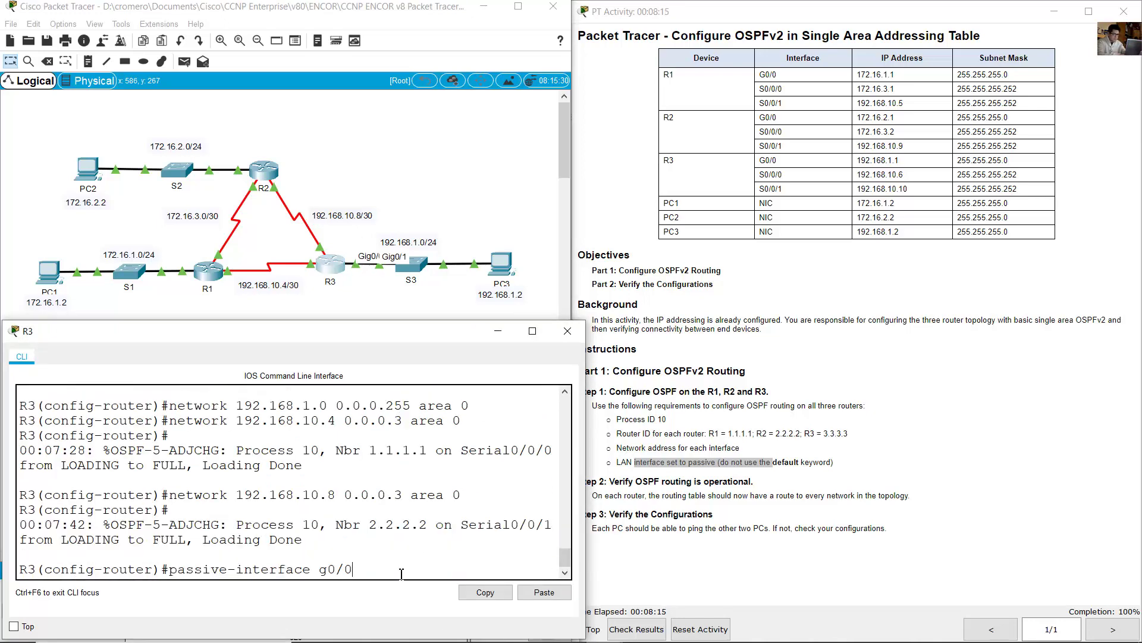
{"action": "key", "text": "Return"}
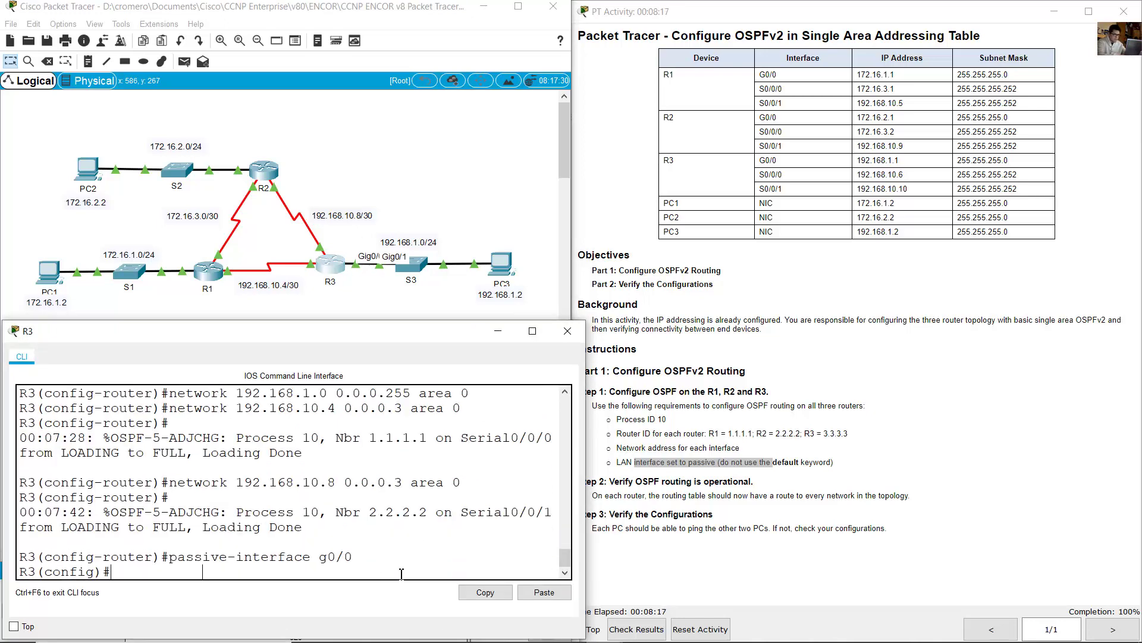
Read the Step 2 routing-table verification requirement in the activity instructions.
{"action": "left_click", "coordinate": [1047, 469]}
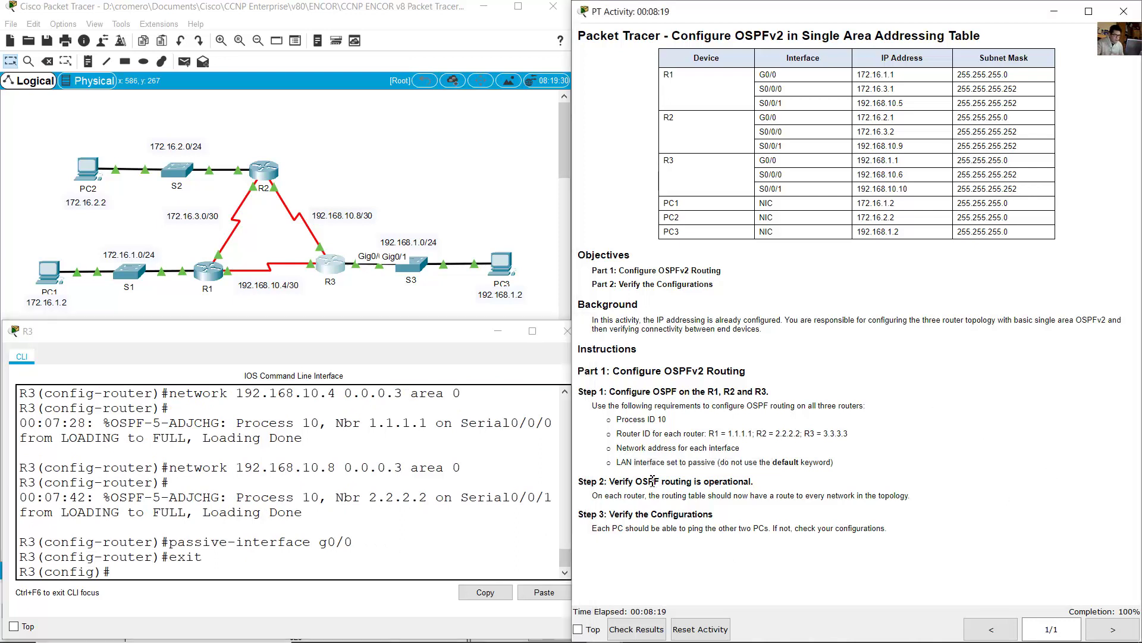
{"action": "left_click_drag", "start_coordinate": [625, 482], "coordinate": [751, 485]}
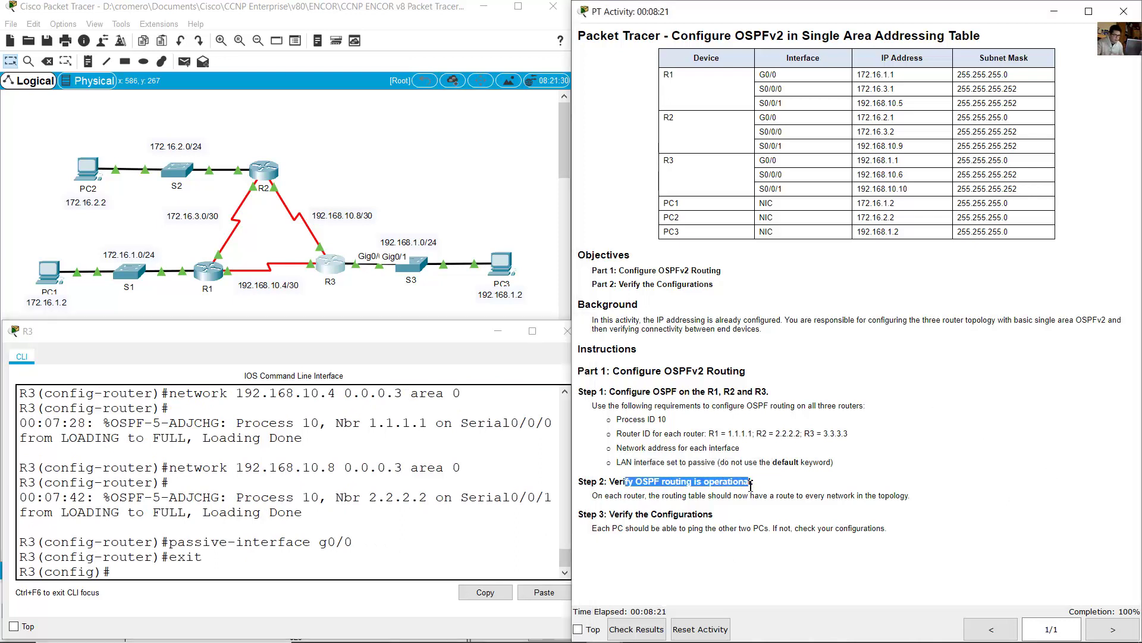
{"action": "left_click_drag", "start_coordinate": [609, 497], "coordinate": [913, 495]}
Exit configuration mode on R1 and display its routing table with show ip route.
{"action": "left_click", "coordinate": [444, 196]}
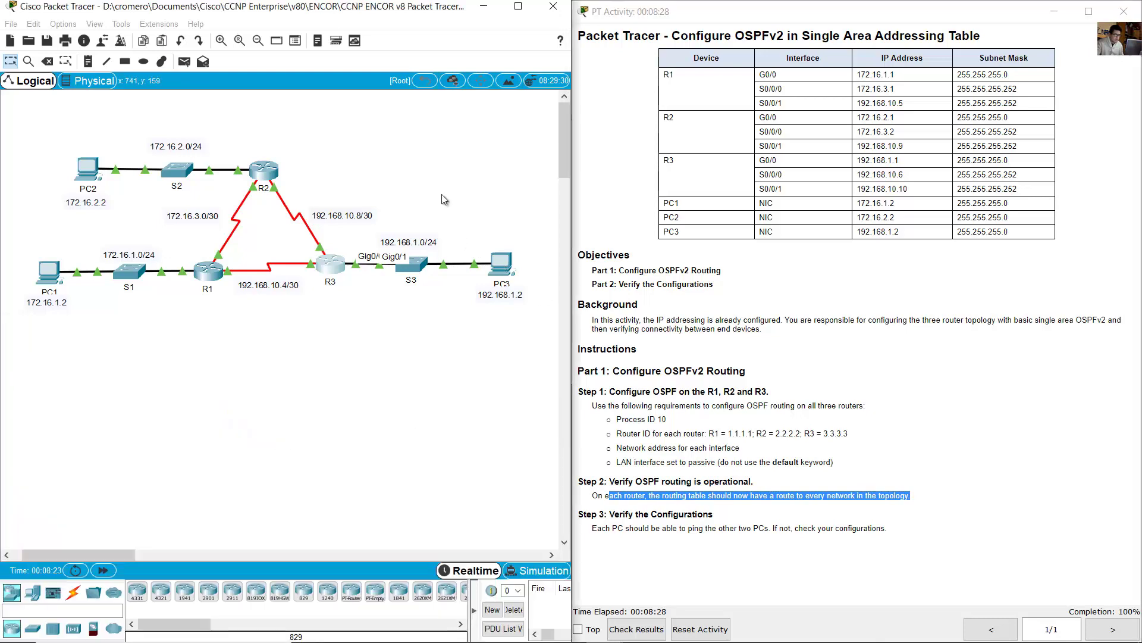
{"action": "left_click", "coordinate": [212, 273]}
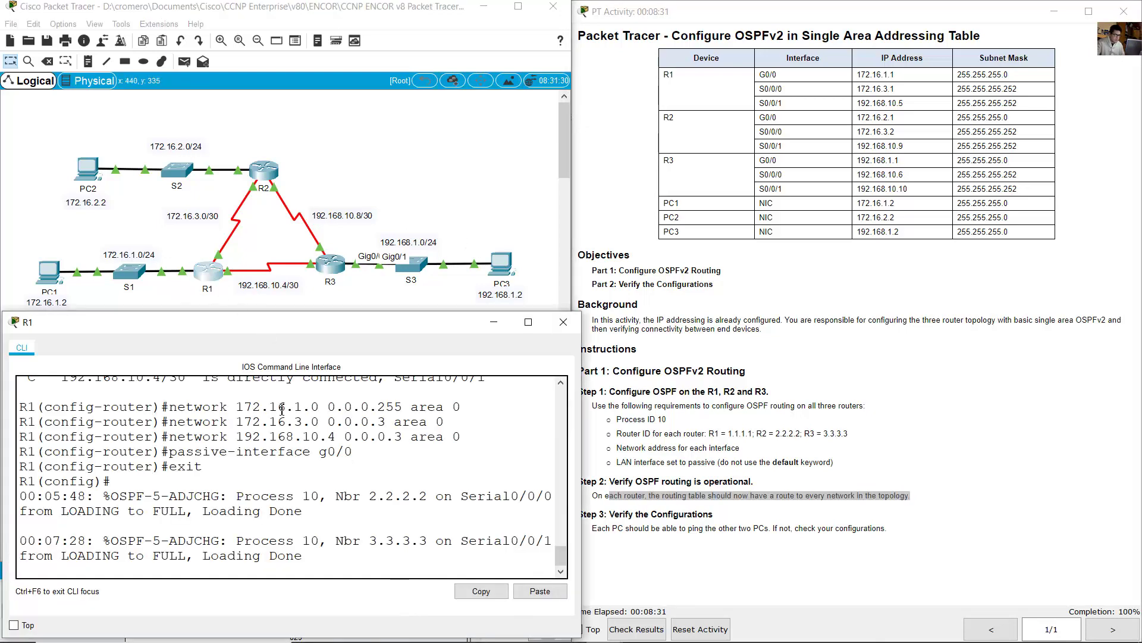
{"action": "key", "text": "Return"}
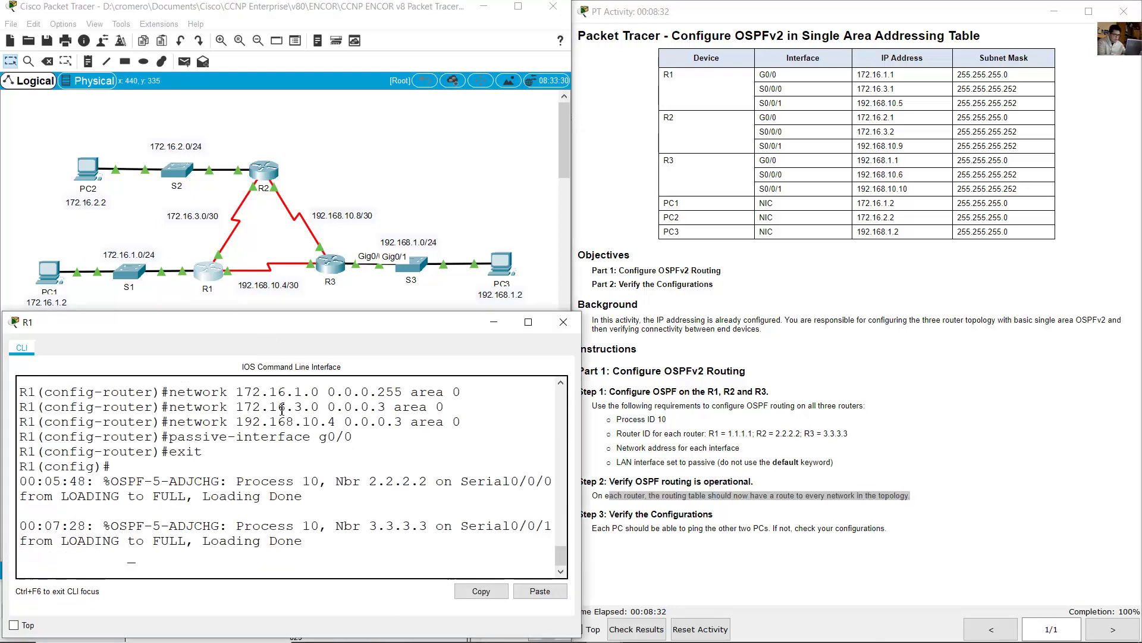
{"action": "type", "text": "end"}
{"action": "key", "text": "Return"}
{"action": "key", "text": "Return"}
{"action": "type", "text": "show ip ro"}
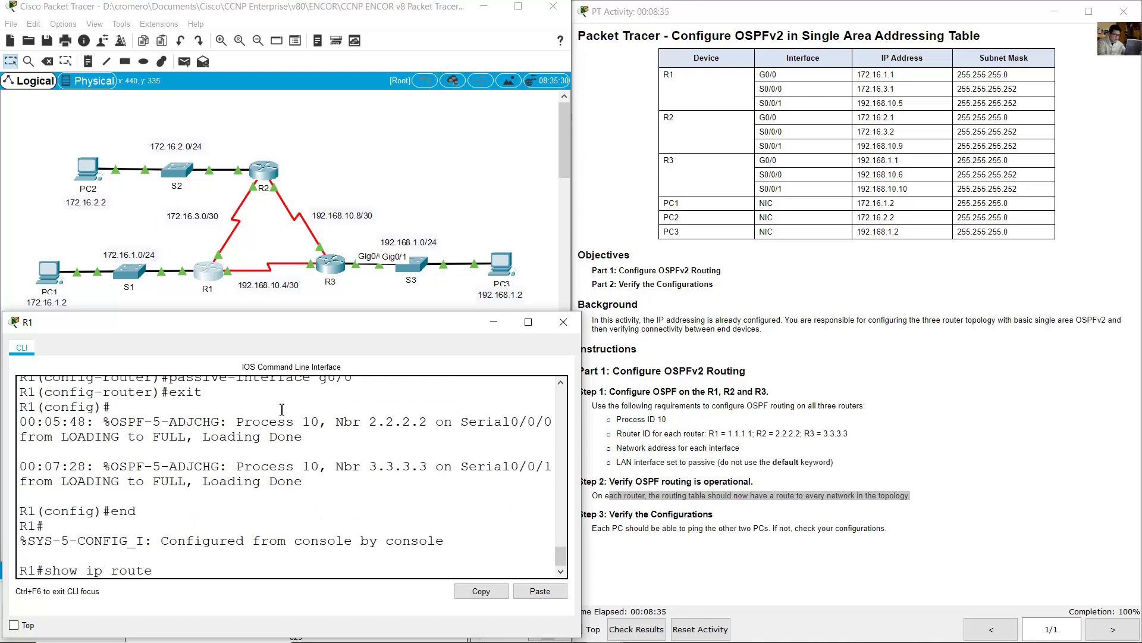
{"action": "type", "text": "ute"}
{"action": "key", "text": "Return"}
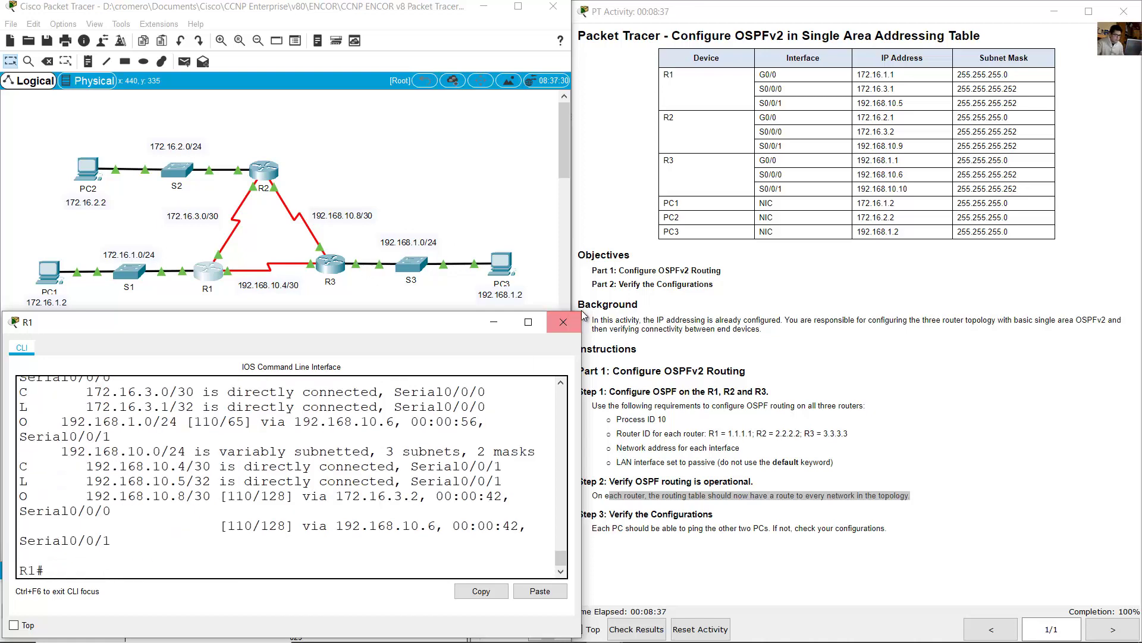
{"action": "left_click_drag", "start_coordinate": [581, 310], "coordinate": [647, 243]}
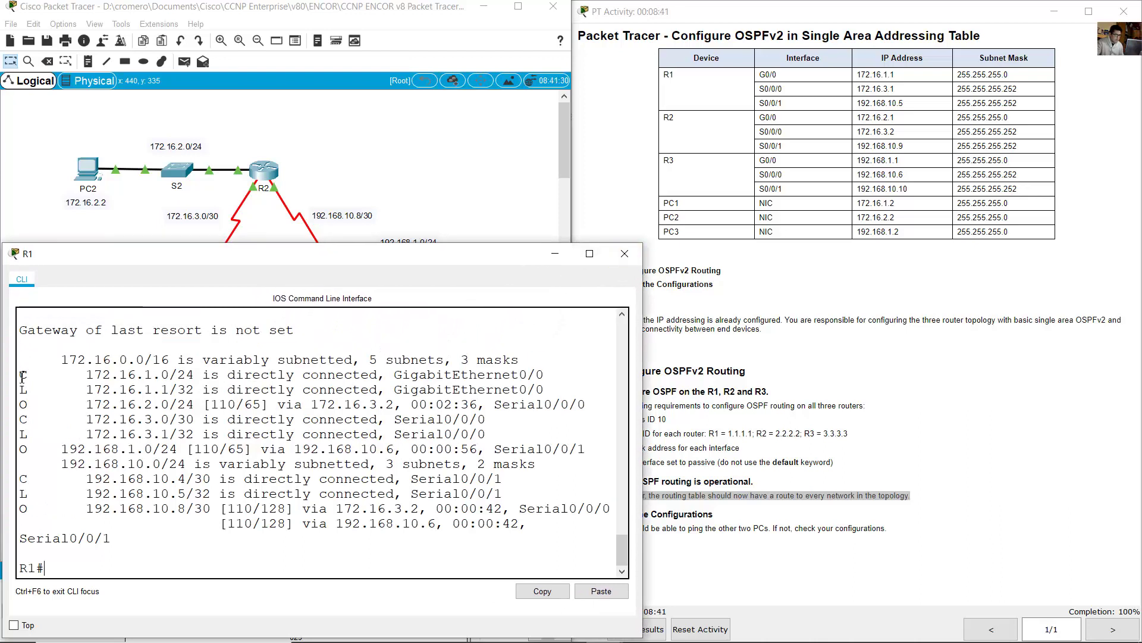
Match R1's 172.16.1.0 and 172.16.2.0 routes to the LANs around S1 and S2.
{"action": "left_click_drag", "start_coordinate": [22, 376], "coordinate": [176, 377]}
{"action": "left_click", "coordinate": [363, 123]}
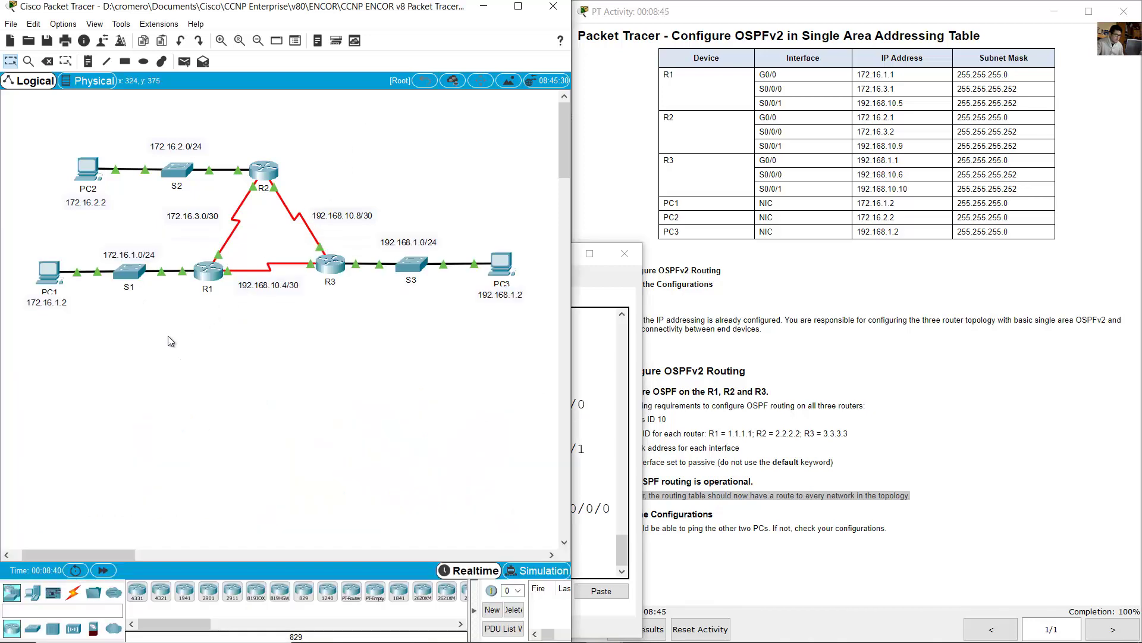
{"action": "left_click_drag", "start_coordinate": [165, 317], "coordinate": [137, 255]}
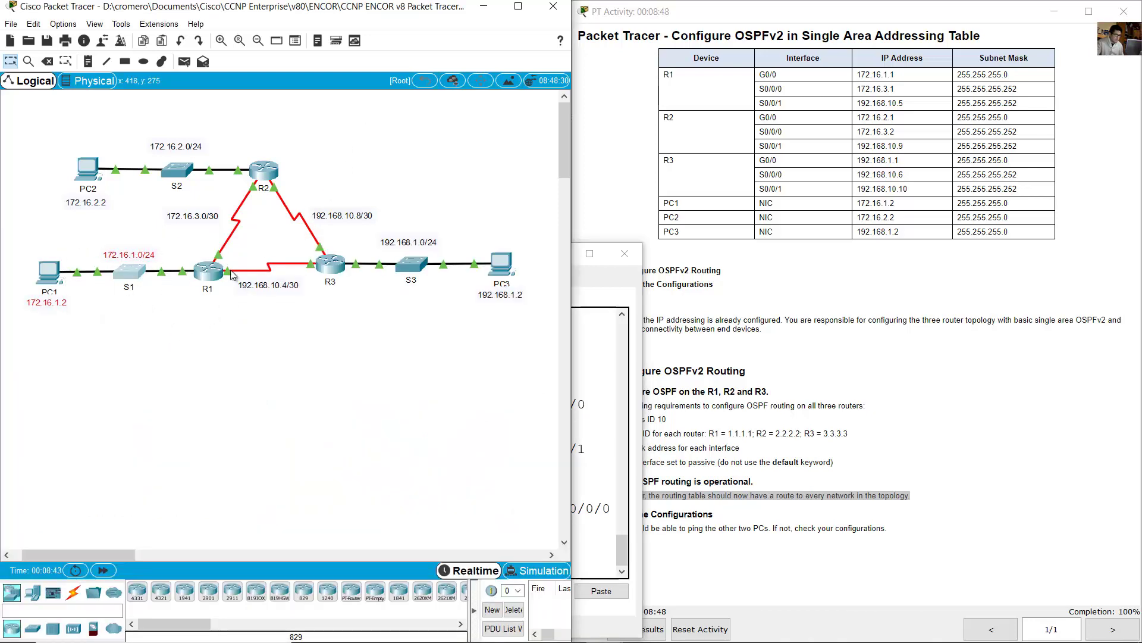
{"action": "left_click", "coordinate": [612, 392]}
{"action": "left_click_drag", "start_coordinate": [24, 376], "coordinate": [173, 405]}
{"action": "left_click", "coordinate": [397, 141]}
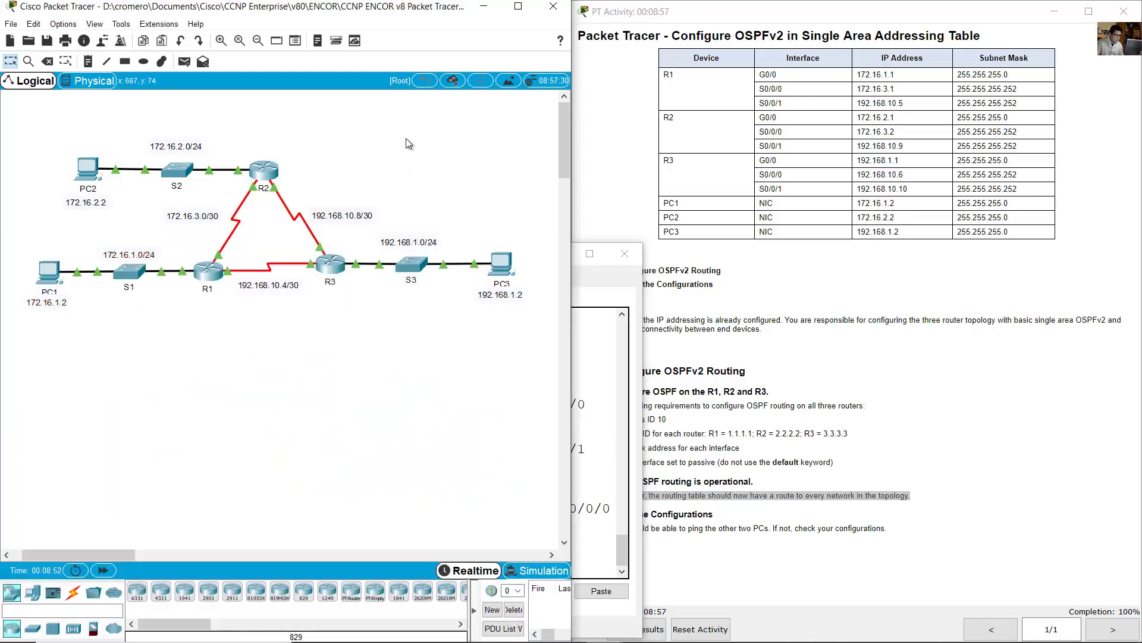
{"action": "left_click_drag", "start_coordinate": [104, 122], "coordinate": [216, 190]}
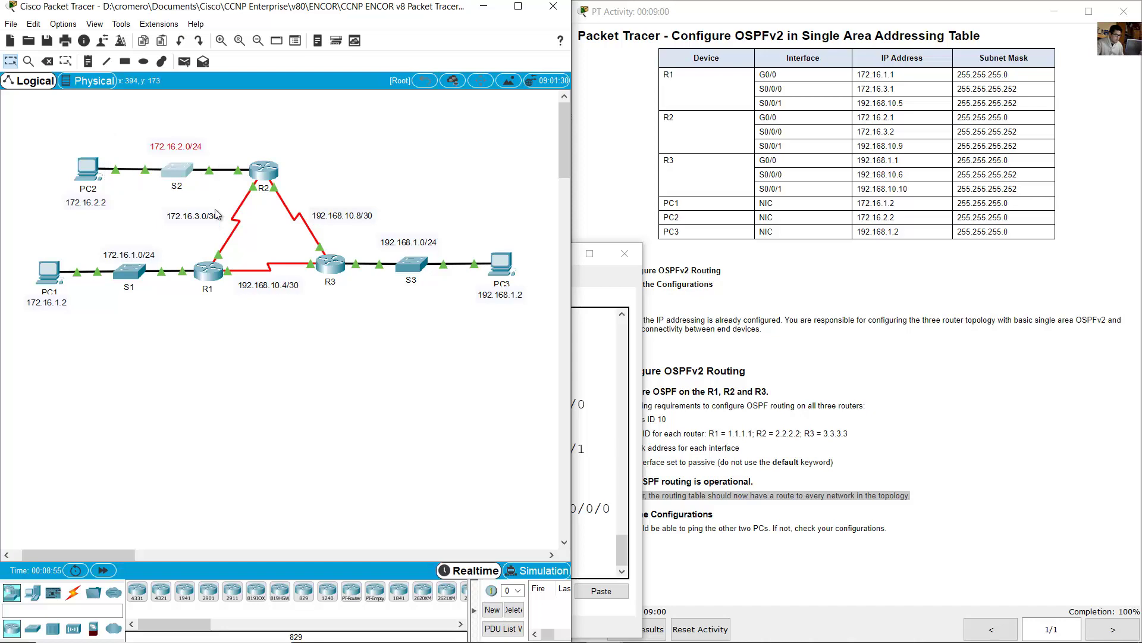
{"action": "left_click", "coordinate": [218, 271]}
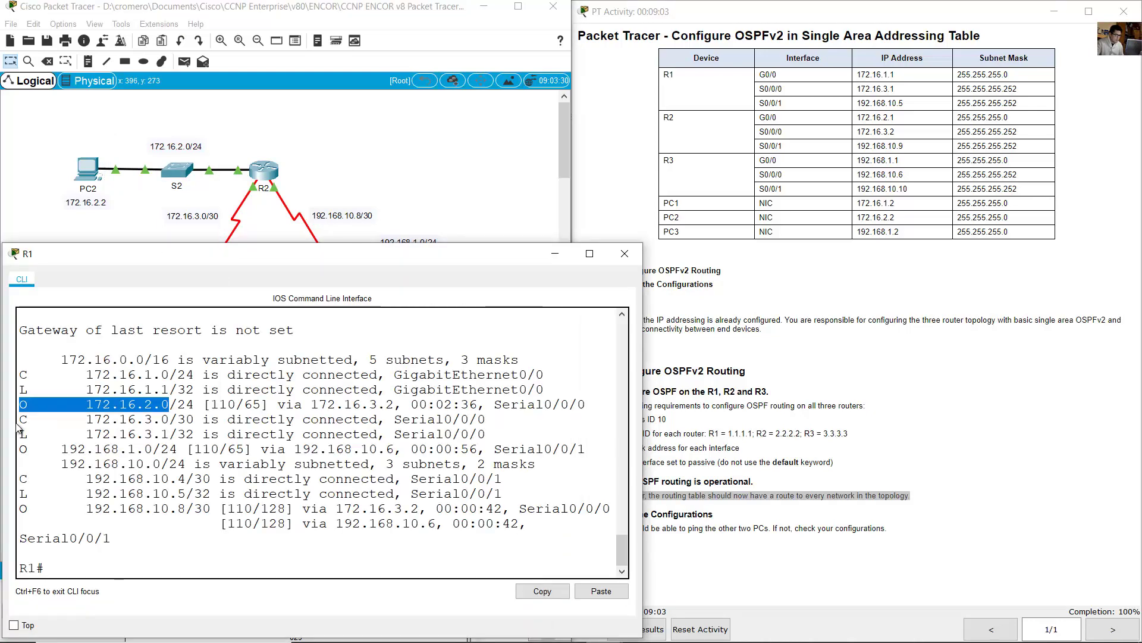
Match the 172.16.3.0/30 link and OSPF route to 192.168.1.0 with S3 and PC3.
{"action": "left_click_drag", "start_coordinate": [22, 419], "coordinate": [185, 419]}
{"action": "left_click", "coordinate": [353, 148]}
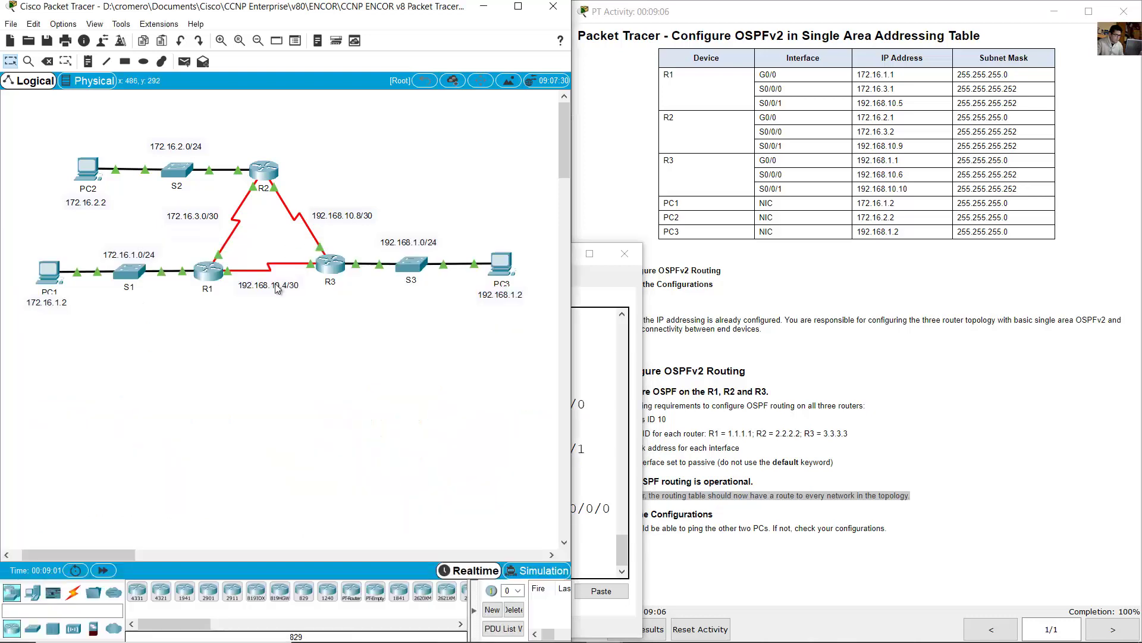
{"action": "left_click_drag", "start_coordinate": [250, 240], "coordinate": [163, 207]}
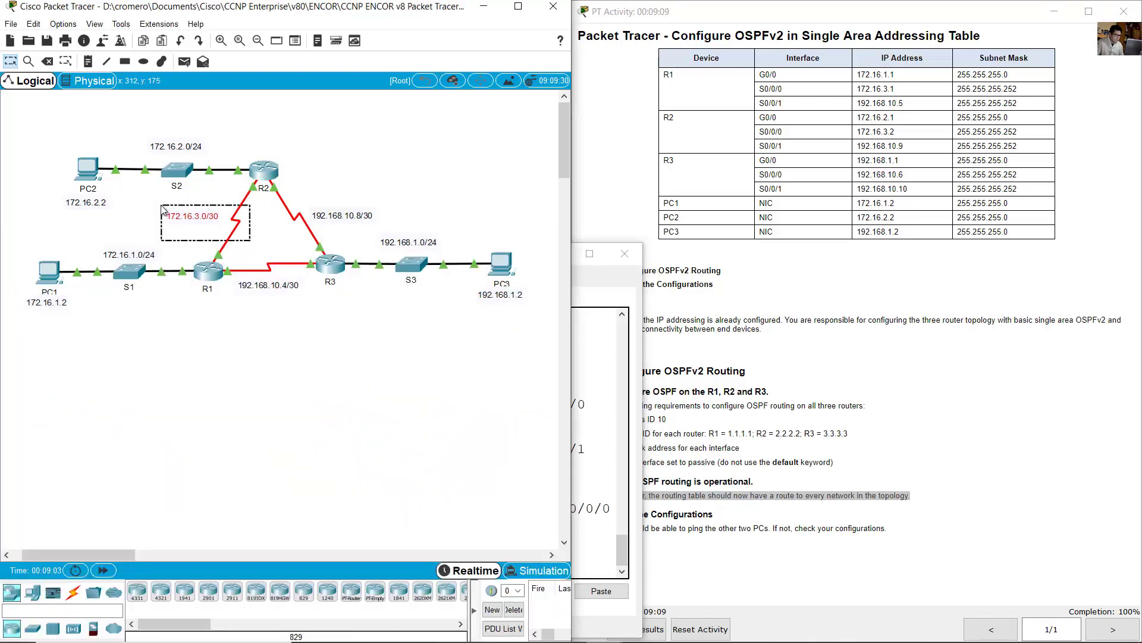
{"action": "left_click", "coordinate": [198, 236]}
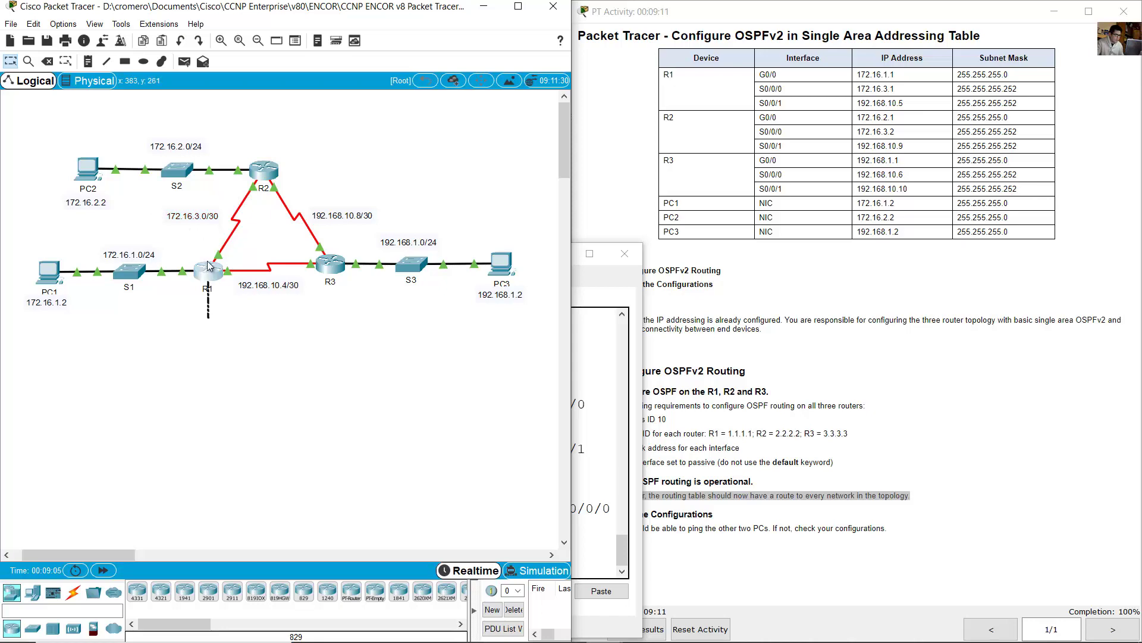
{"action": "left_click", "coordinate": [215, 279]}
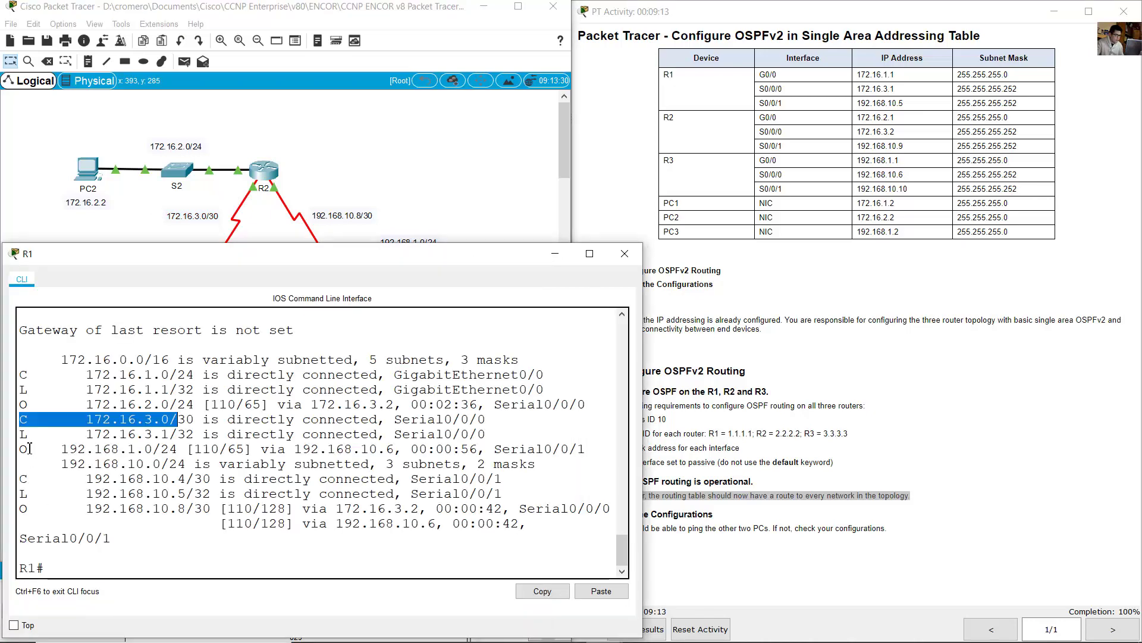
{"action": "left_click_drag", "start_coordinate": [21, 449], "coordinate": [146, 450]}
{"action": "left_click", "coordinate": [376, 187]}
{"action": "left_click_drag", "start_coordinate": [503, 324], "coordinate": [375, 247]}
{"action": "left_click", "coordinate": [212, 272]}
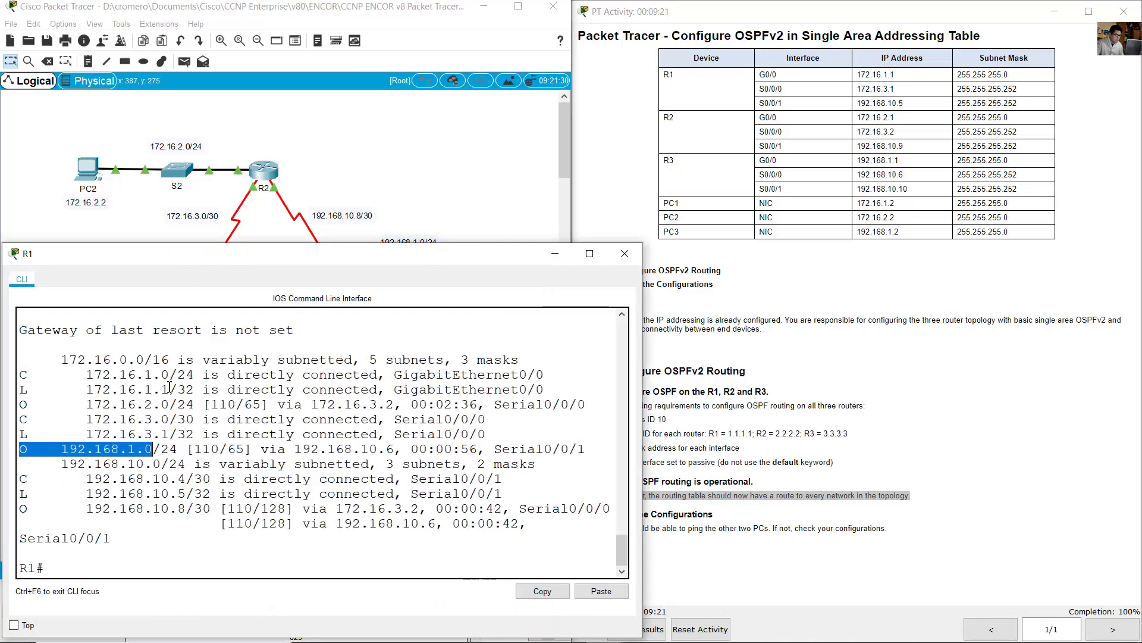
Match R1's 192.168.10.4/30 and 192.168.10.8/30 routes to the R1–R3 and R2–R3 links.
{"action": "left_click_drag", "start_coordinate": [24, 479], "coordinate": [189, 477]}
{"action": "left_click", "coordinate": [333, 202]}
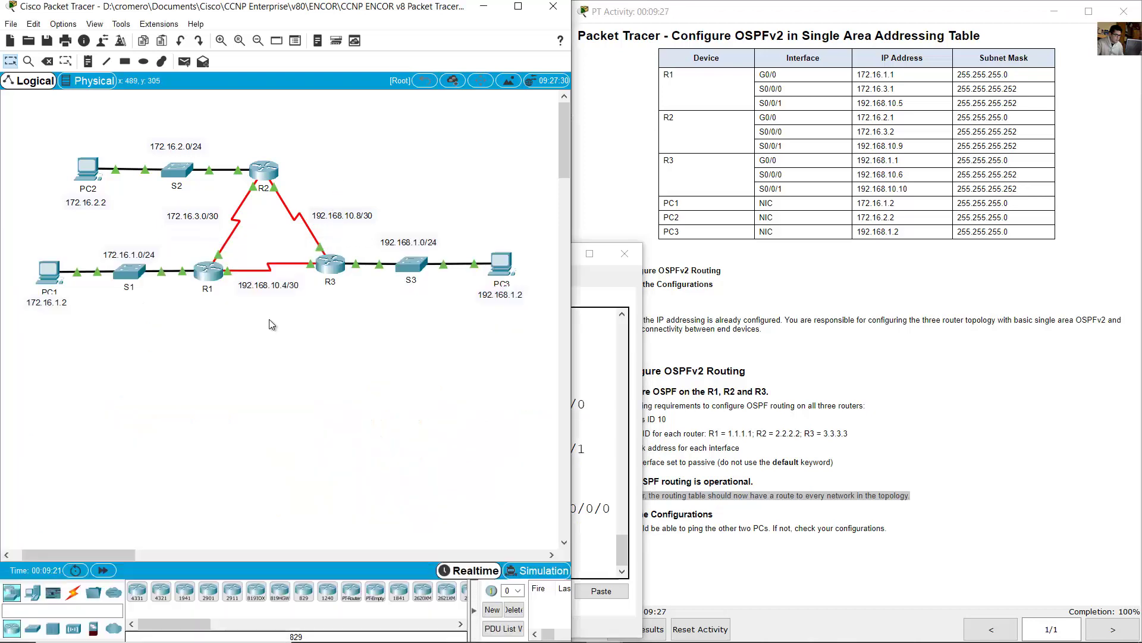
{"action": "left_click_drag", "start_coordinate": [290, 324], "coordinate": [252, 259]}
{"action": "left_click", "coordinate": [208, 271]}
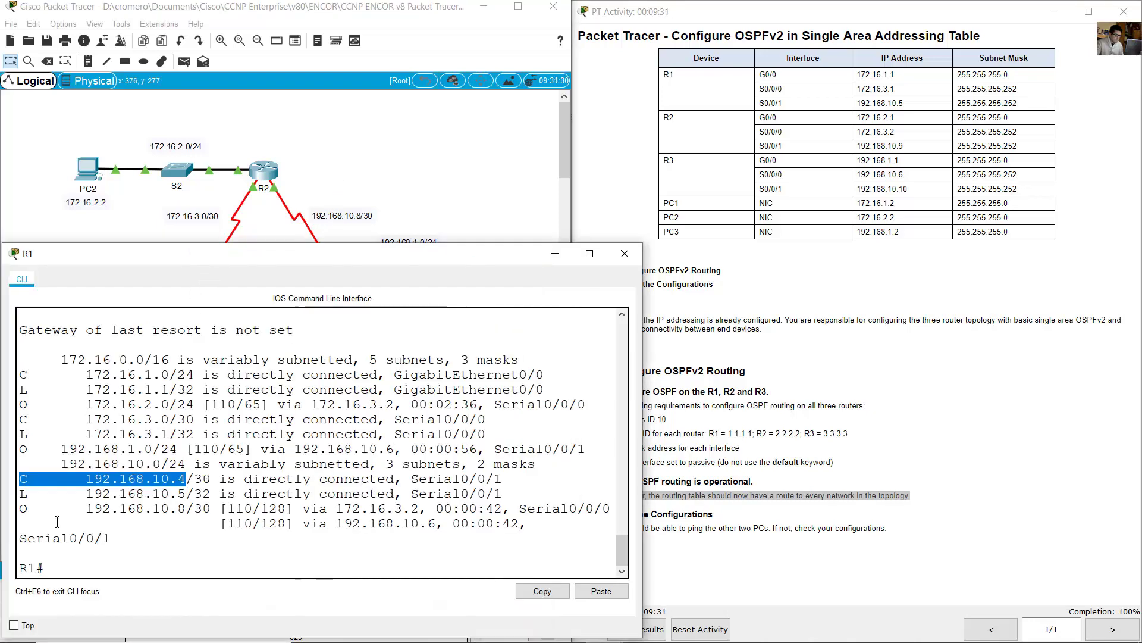
{"action": "left_click_drag", "start_coordinate": [23, 509], "coordinate": [186, 508]}
{"action": "left_click", "coordinate": [384, 196]}
{"action": "left_click_drag", "start_coordinate": [393, 172], "coordinate": [328, 251]}
{"action": "left_click", "coordinate": [587, 457]}
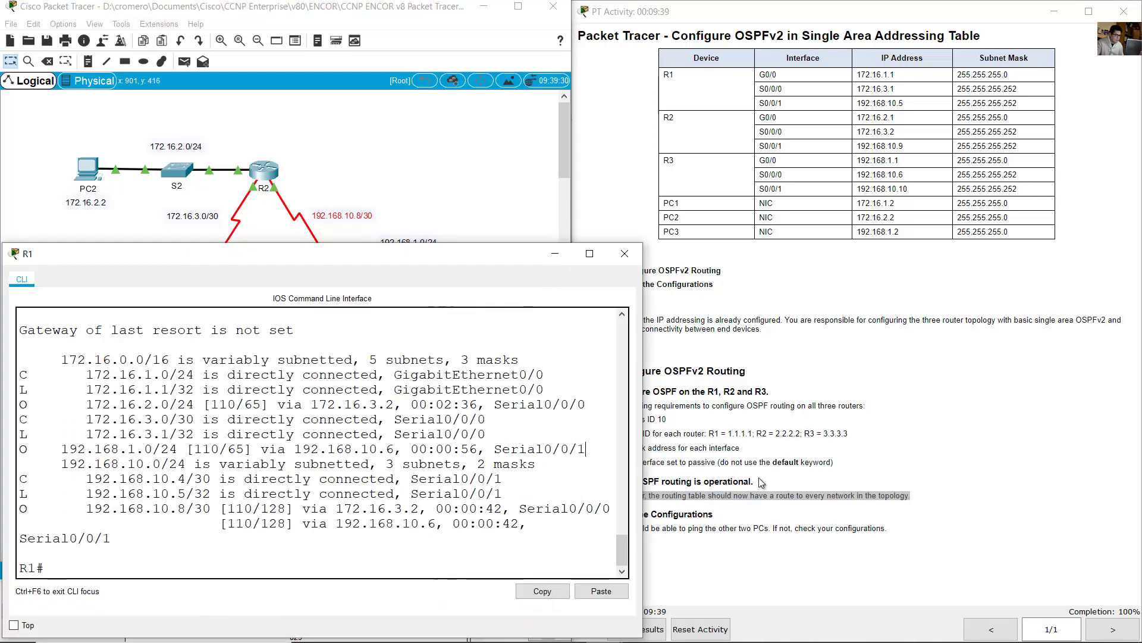
{"action": "left_click", "coordinate": [854, 451]}
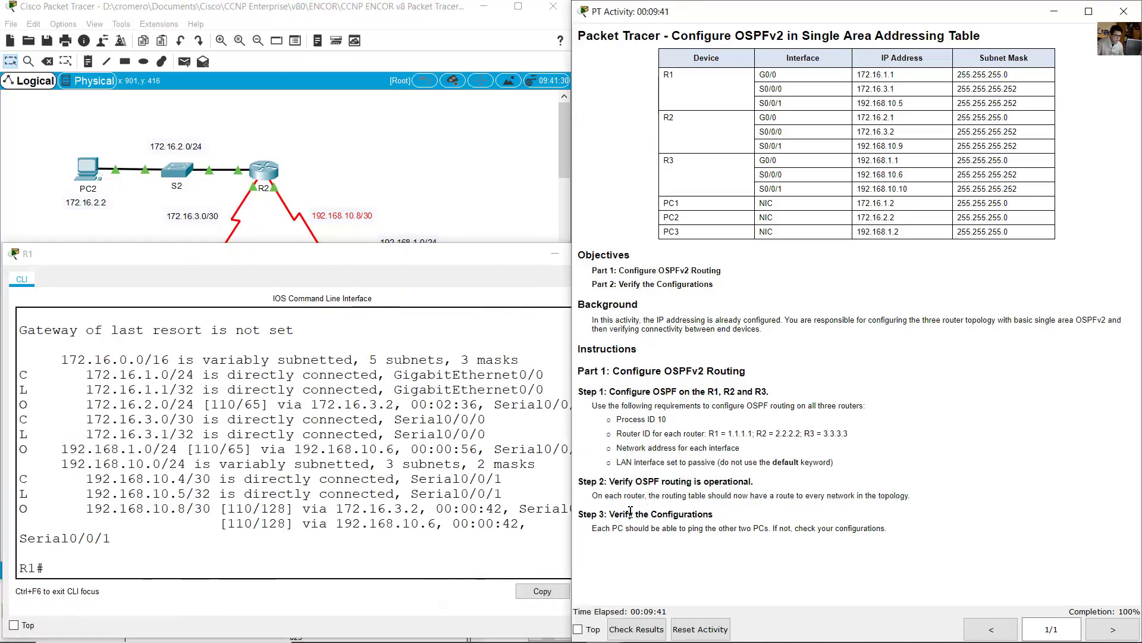
Leave configuration mode on R2 and show its full routing table in an enlarged console.
{"action": "left_click", "coordinate": [338, 172]}
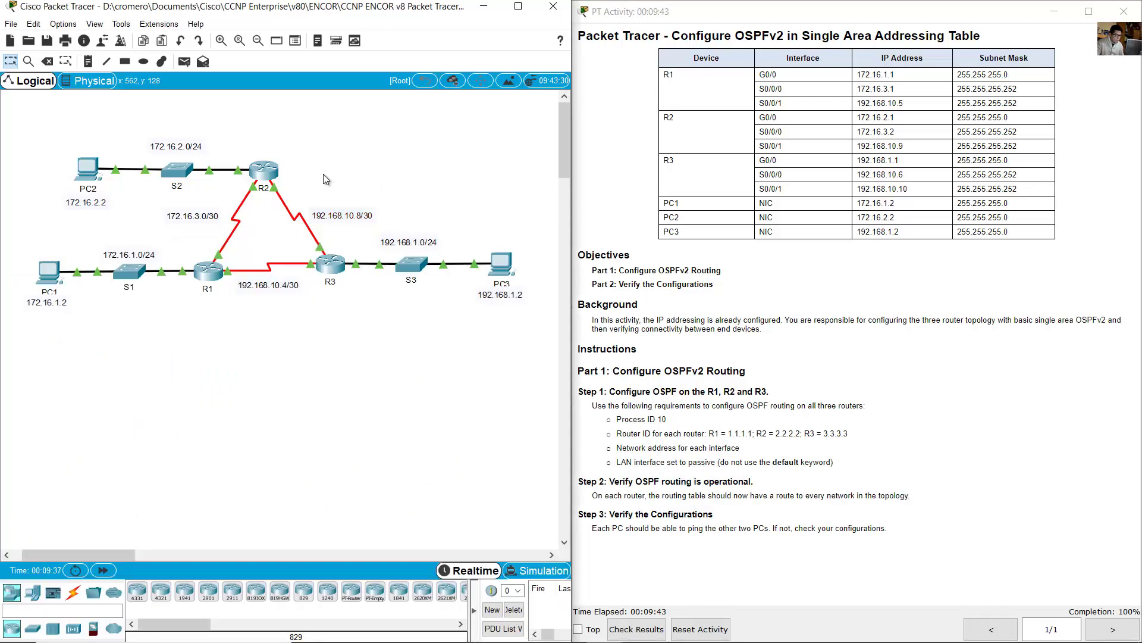
{"action": "left_click", "coordinate": [265, 173]}
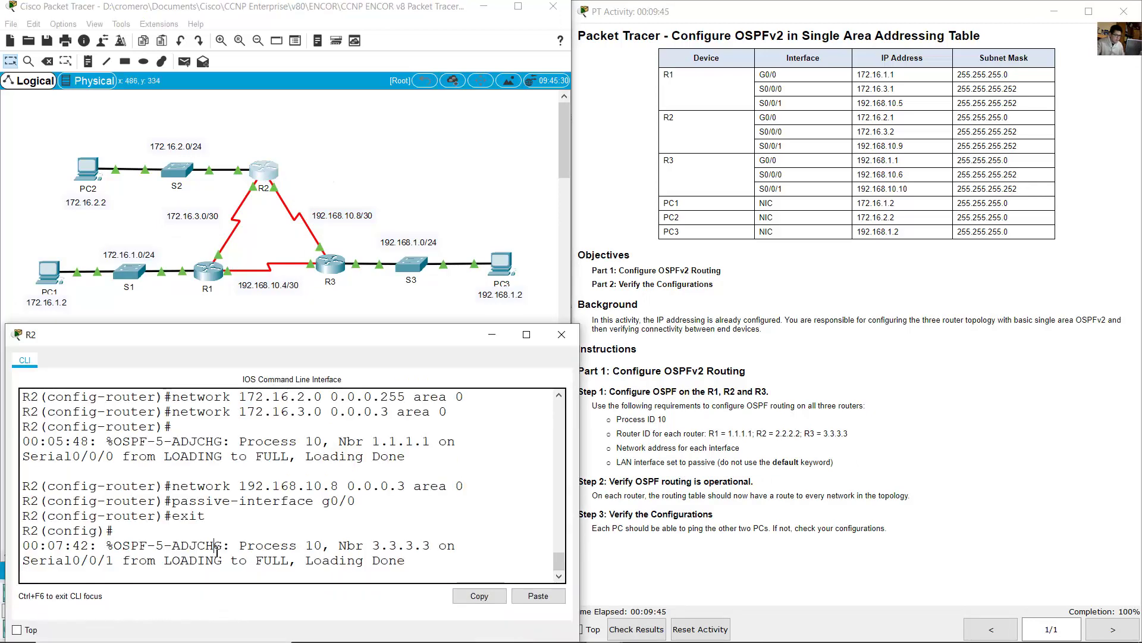
{"action": "type", "text": "end"}
{"action": "key", "text": "Return"}
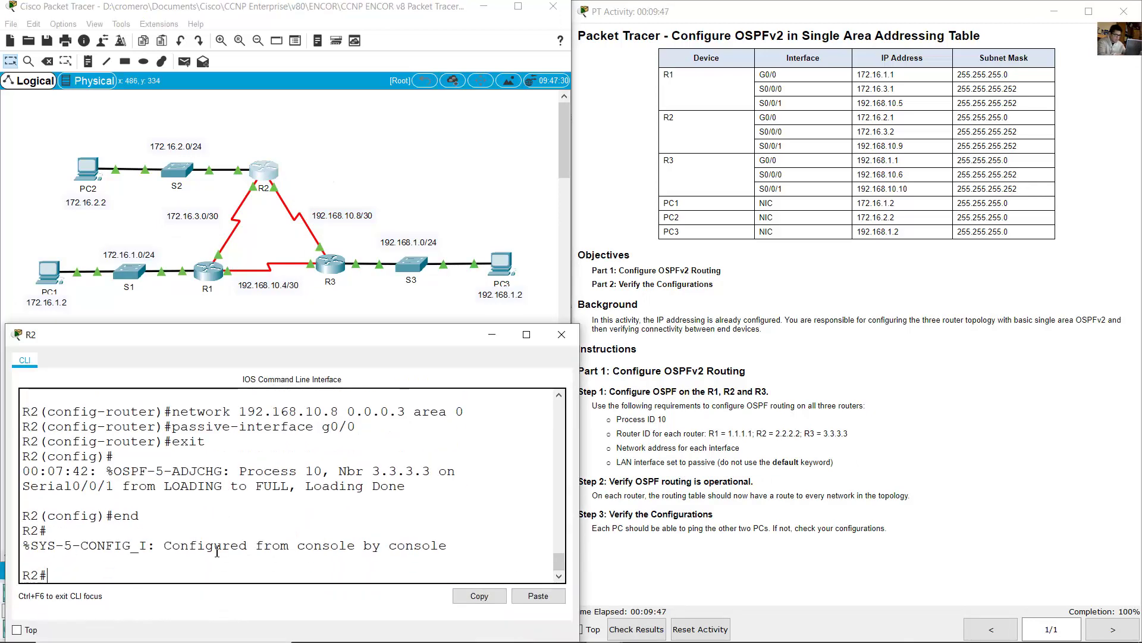
{"action": "type", "text": "show ip route"}
{"action": "key", "text": "Return"}
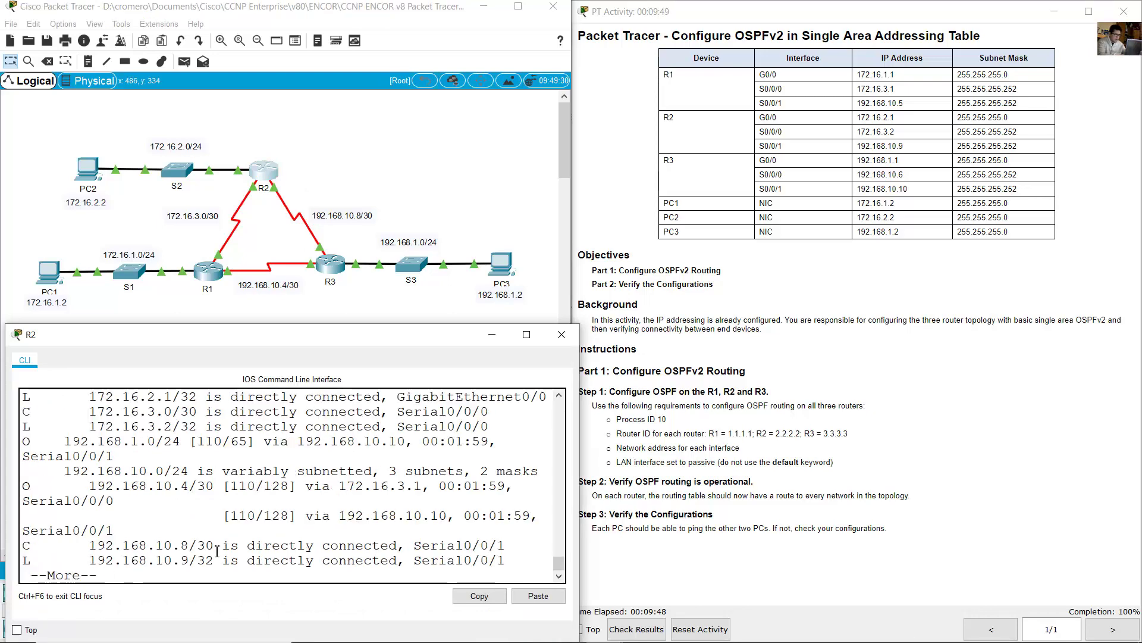
{"action": "key", "text": "space"}
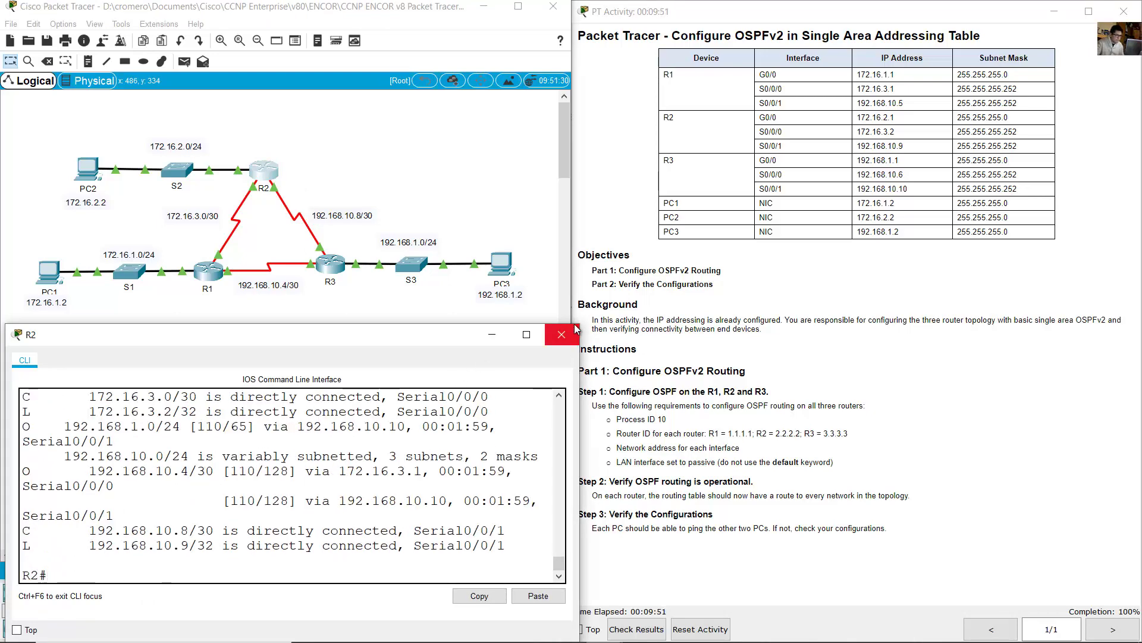
{"action": "left_click_drag", "start_coordinate": [574, 323], "coordinate": [690, 216]}
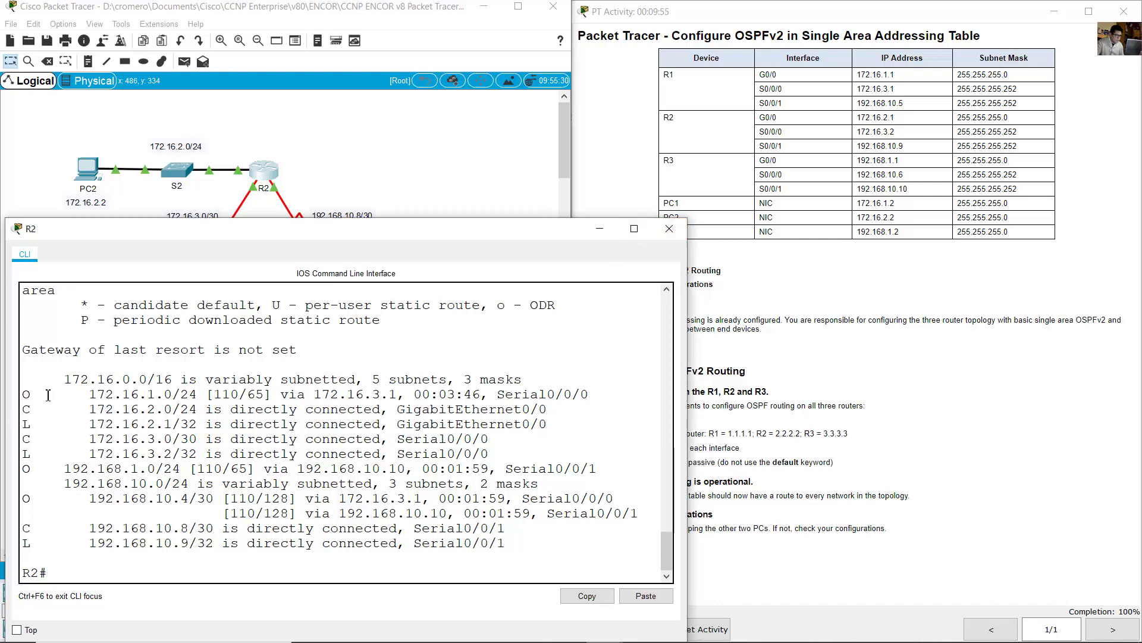
Mark R2's connected 172.16.2.0/24 and 192.168.10.8/30 routes and its OSPF route codes.
{"action": "left_click_drag", "start_coordinate": [55, 409], "coordinate": [83, 500]}
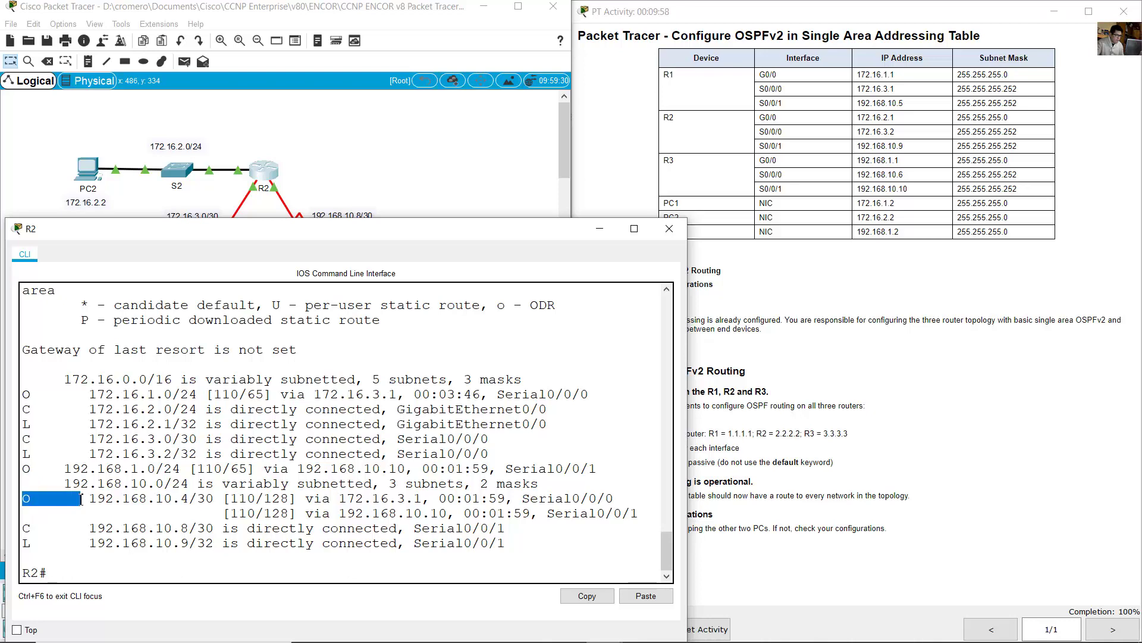
{"action": "left_click", "coordinate": [26, 528]}
{"action": "left_click_drag", "start_coordinate": [27, 528], "coordinate": [159, 521]}
{"action": "left_click", "coordinate": [360, 137]}
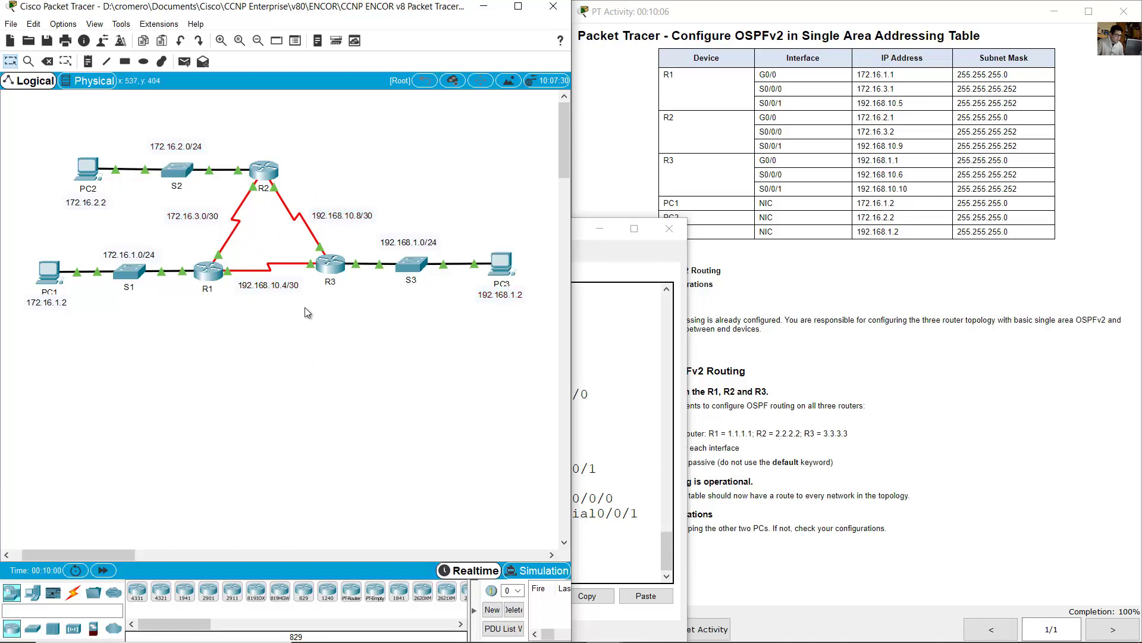
Review the Step 3 verification instructions and open PC1's window beside PC3 in the topology.
{"action": "left_click", "coordinate": [616, 189]}
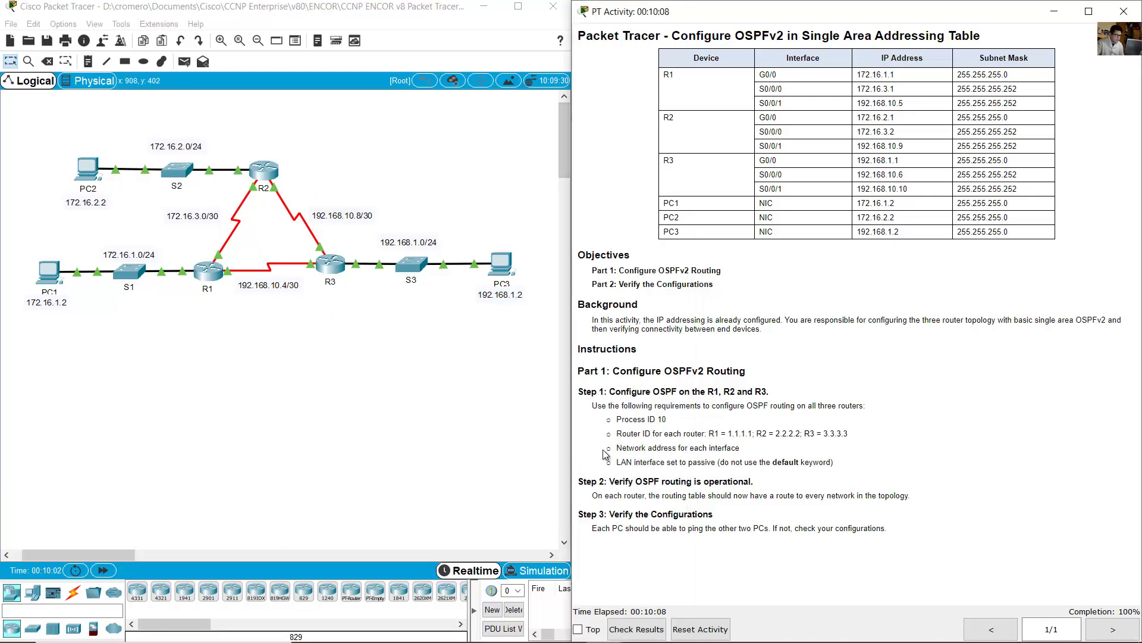
{"action": "left_click_drag", "start_coordinate": [607, 514], "coordinate": [766, 529]}
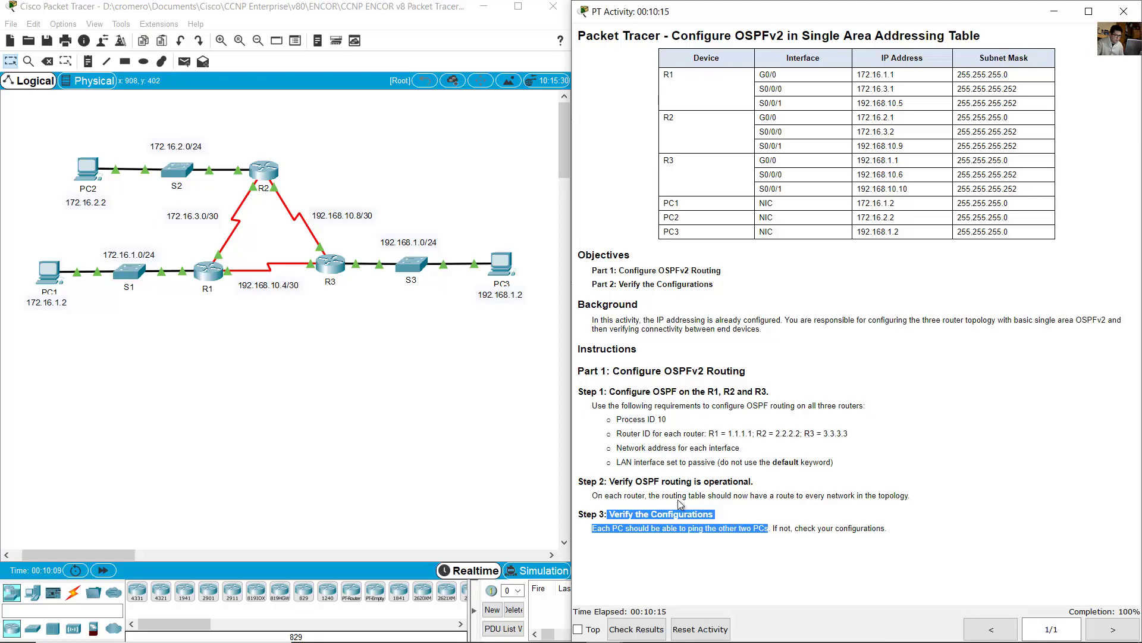
{"action": "left_click", "coordinate": [48, 271]}
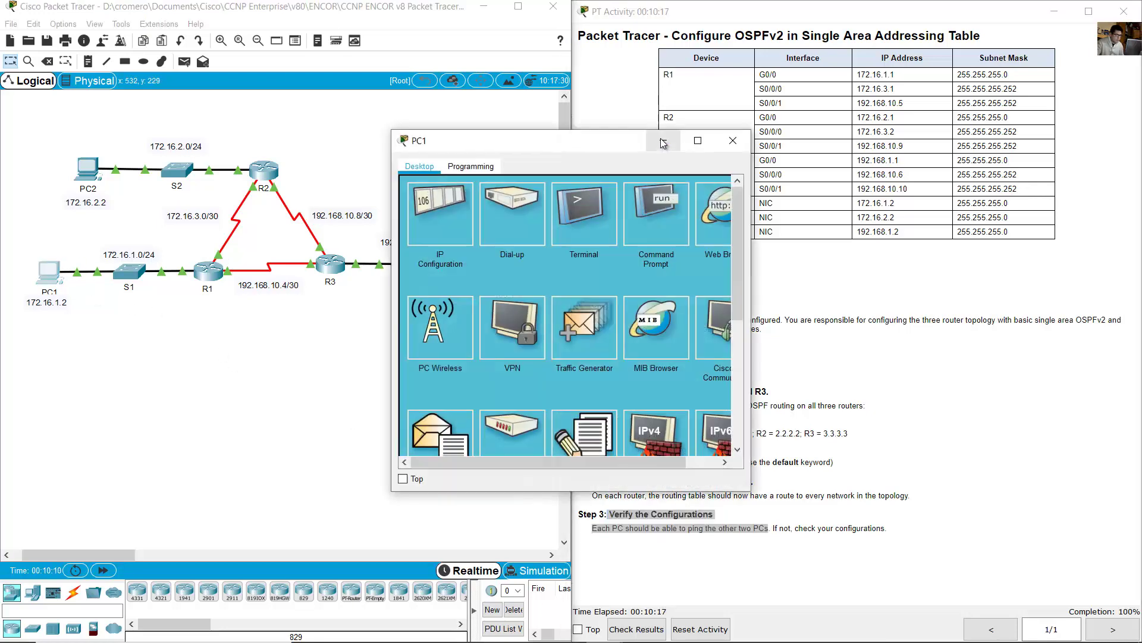
{"action": "left_click_drag", "start_coordinate": [682, 140], "coordinate": [299, 305]}
{"action": "left_click_drag", "start_coordinate": [540, 355], "coordinate": [568, 345]}
From PC1's command prompt, ping PC3 at 192.168.1.2.
{"action": "left_click", "coordinate": [408, 414]}
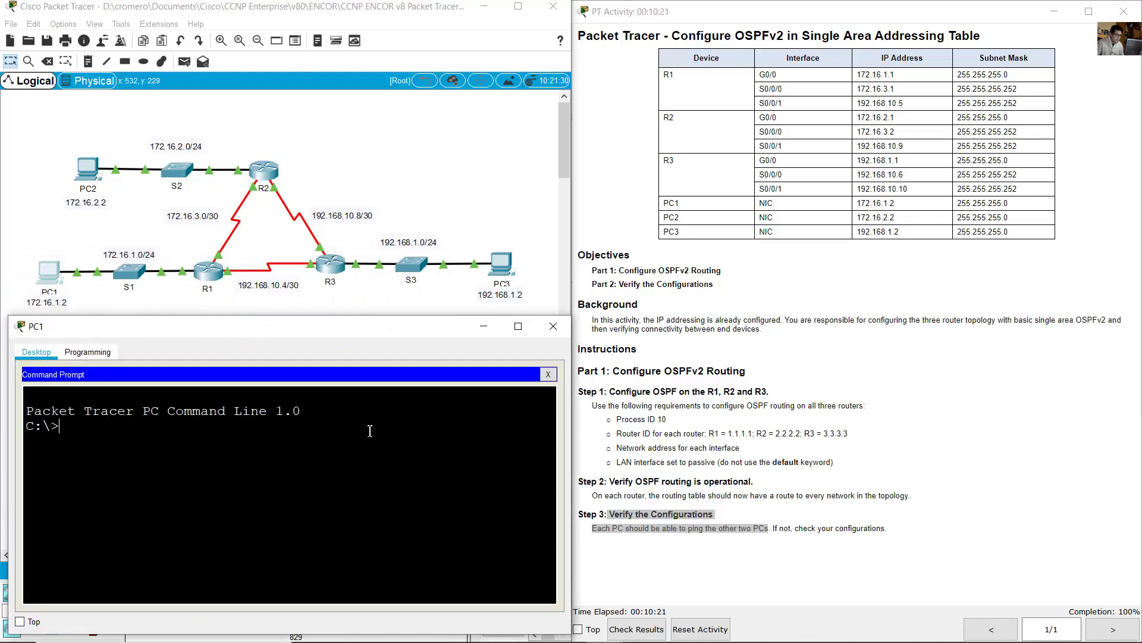
{"action": "type", "text": "ping 192.168.1.2"}
{"action": "left_click_drag", "start_coordinate": [861, 232], "coordinate": [899, 232]}
{"action": "left_click", "coordinate": [489, 416]}
{"action": "key", "text": "Return"}
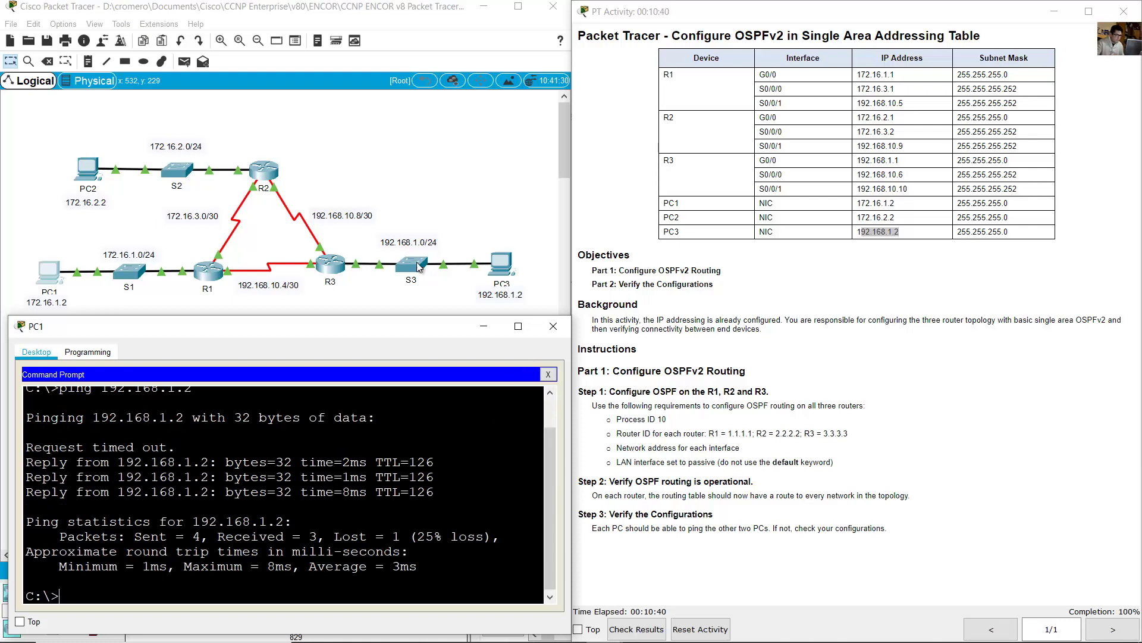
Edit the recalled ping to reach PC2 at 172.16.2.2, then check the activity shows 100% completion.
{"action": "left_click", "coordinate": [59, 130]}
{"action": "left_click", "coordinate": [870, 218]}
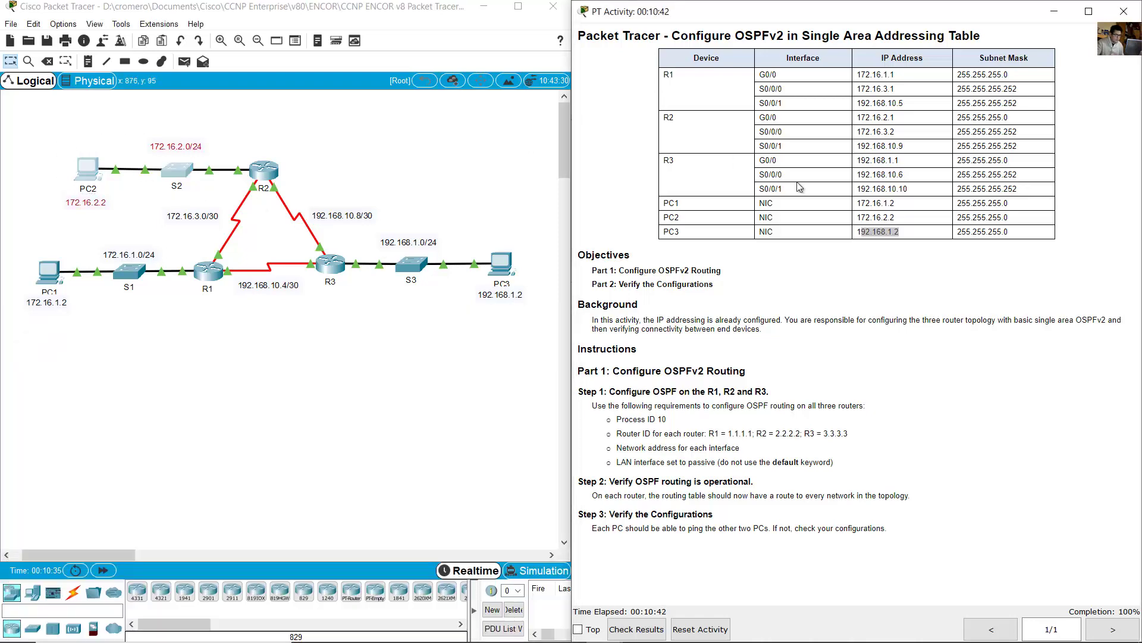
{"action": "double_click", "coordinate": [867, 218]}
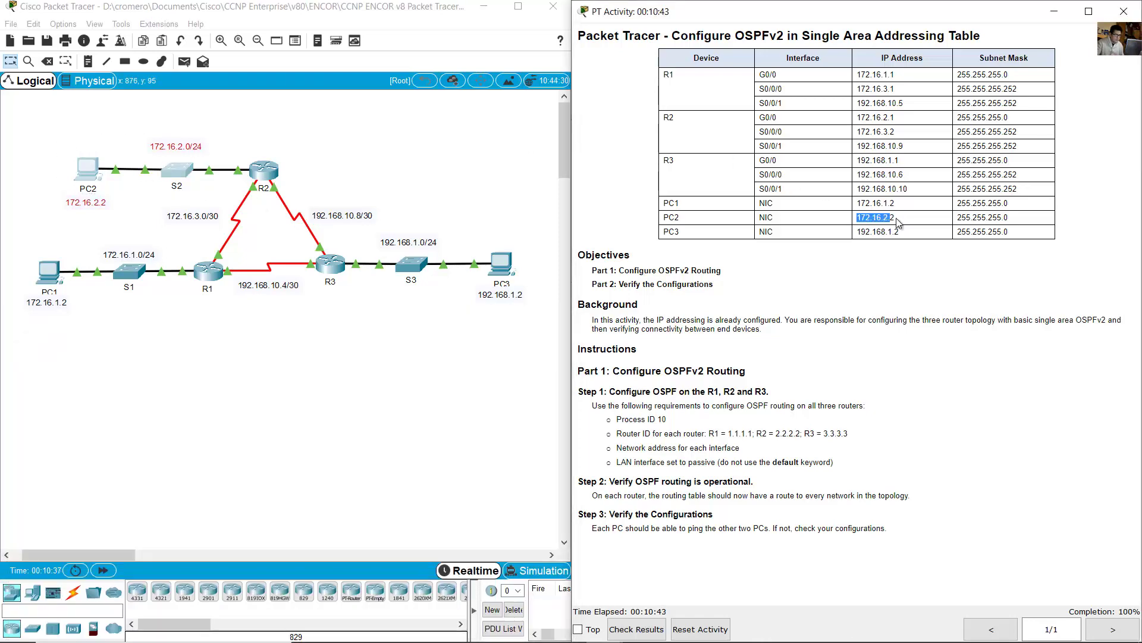
{"action": "left_click", "coordinate": [58, 281]}
{"action": "key", "text": "Up"}
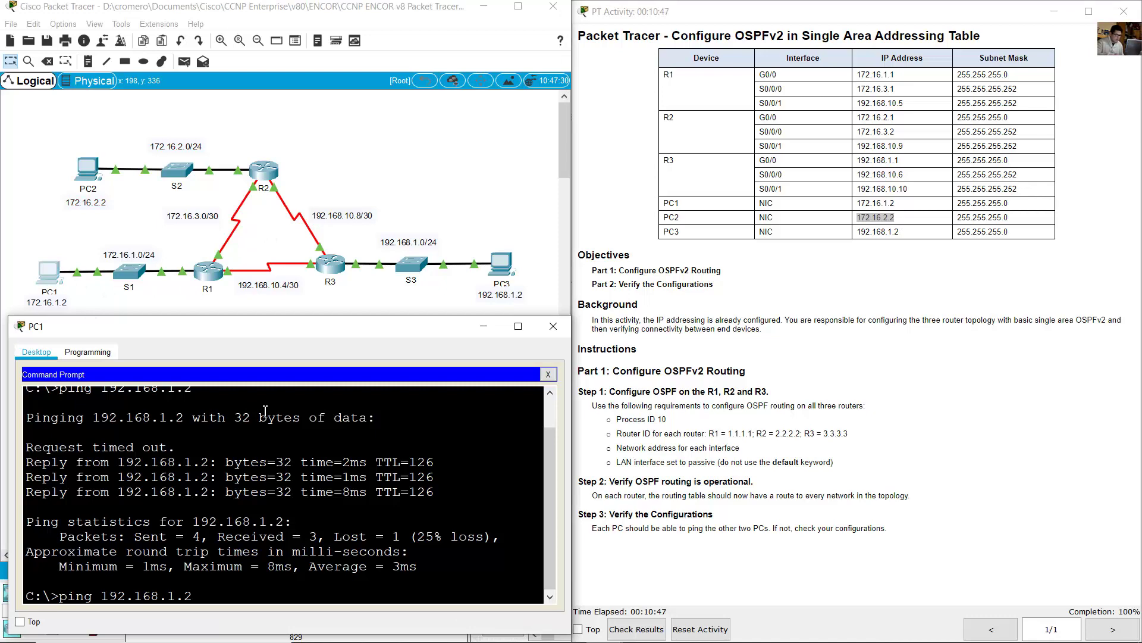
{"action": "key", "text": "BackSpace"}
{"action": "type", "text": "7"}
{"action": "key", "text": "Delete"}
{"action": "key", "text": "BackSpace"}
{"action": "type", "text": "2"}
{"action": "key", "text": "Return"}
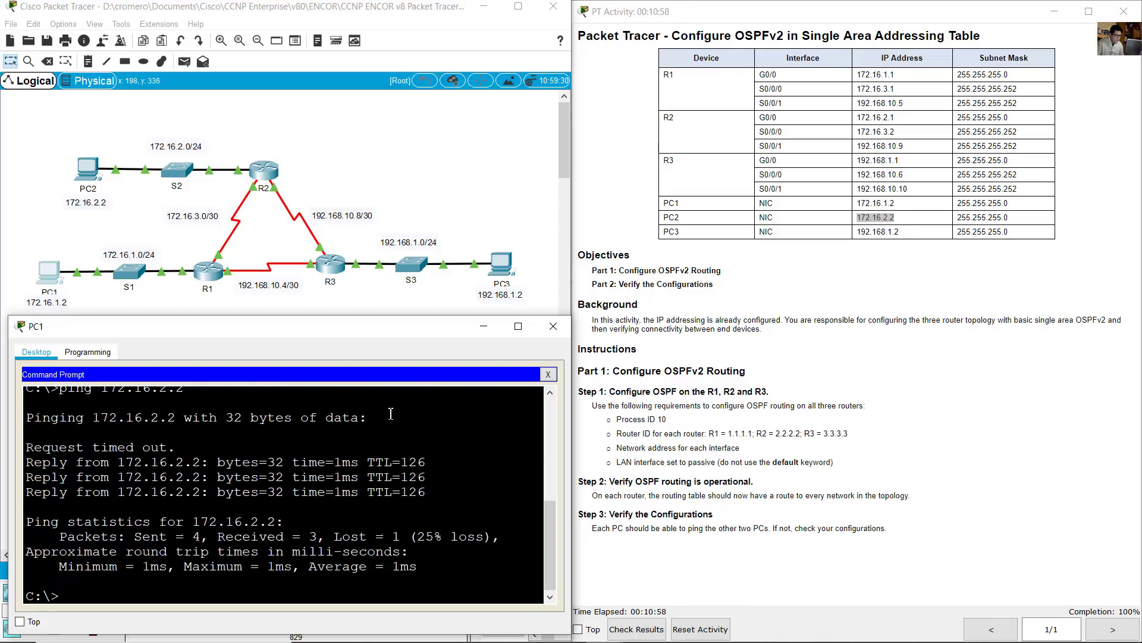
{"action": "left_click", "coordinate": [983, 394]}
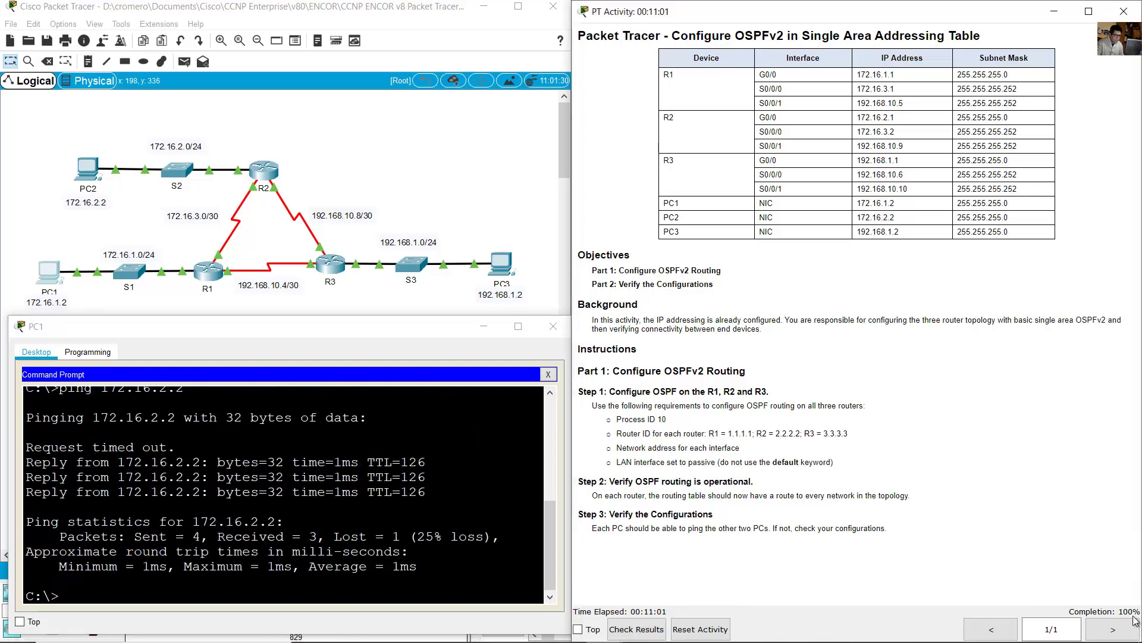